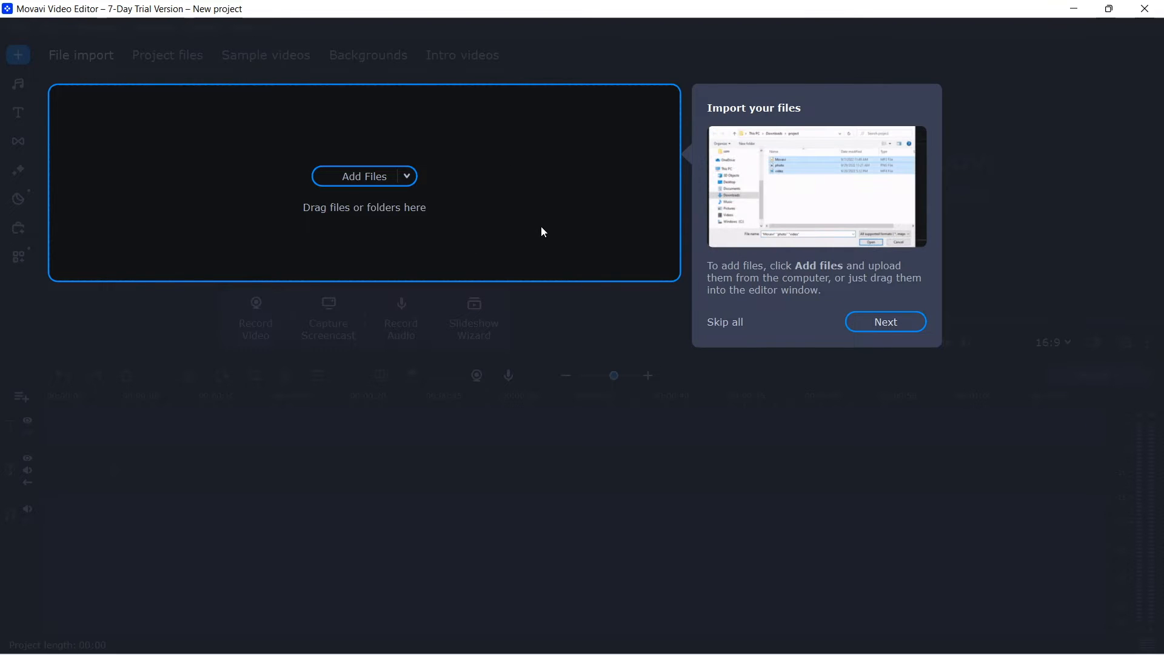
Import the superman_the_mechanical_monsters_512kb (1).mp4 video from the AA SUPER desktop folder and go through the introductory tour to its end
left_click(1108, 9)
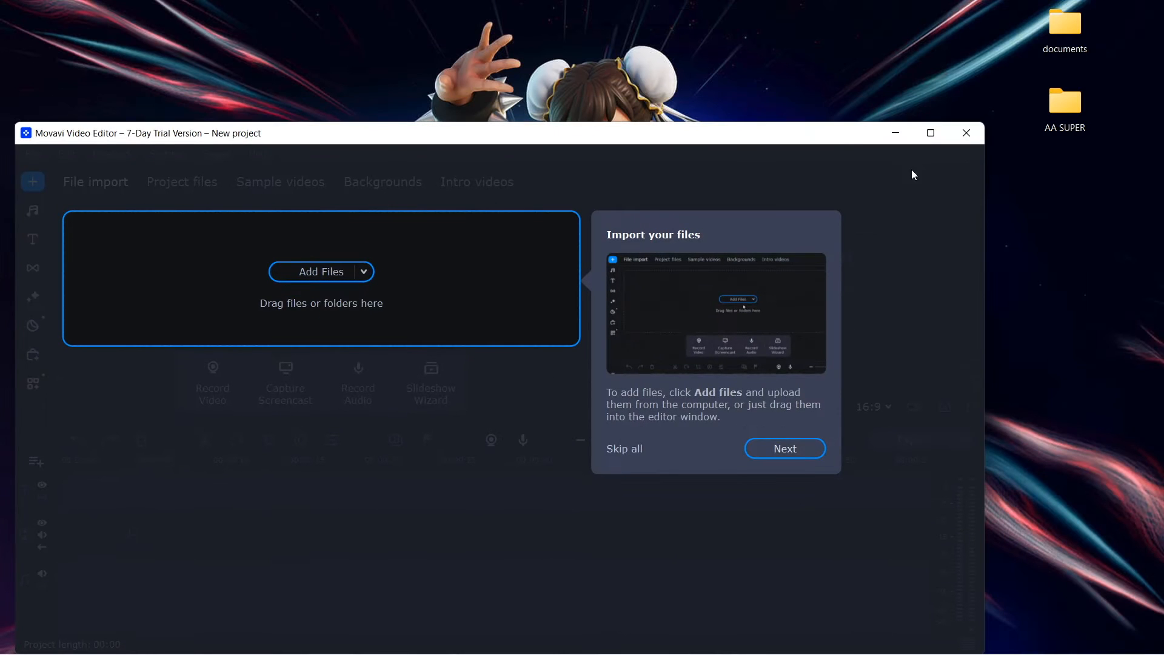
double_click(1064, 105)
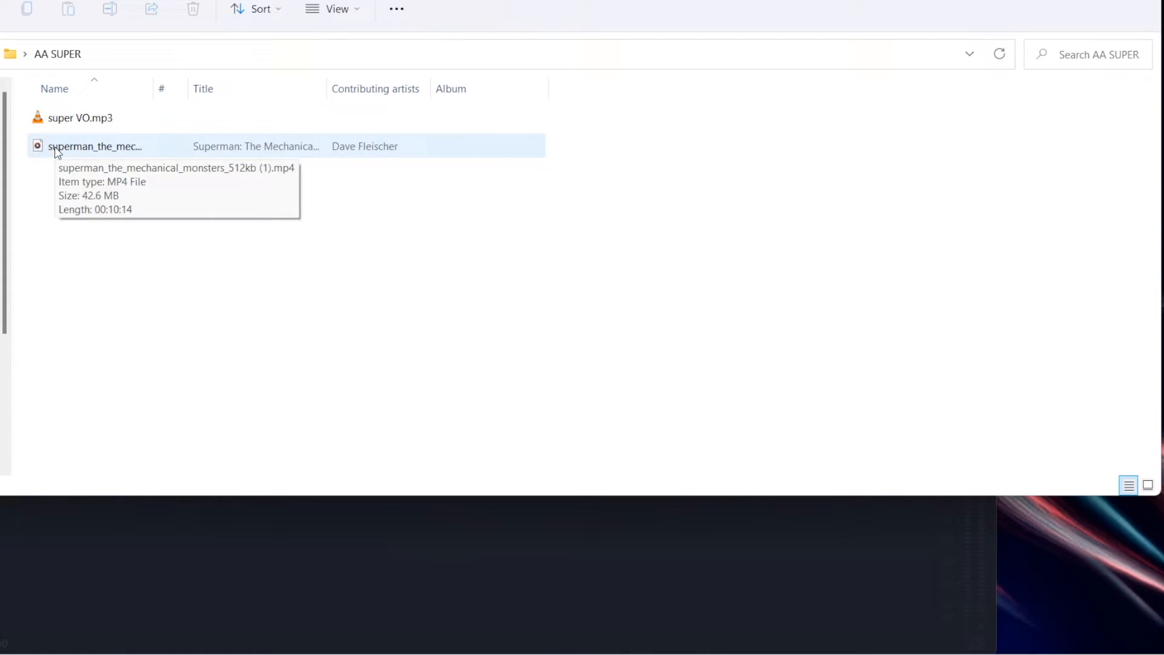
left_click_drag(55, 150, 242, 577)
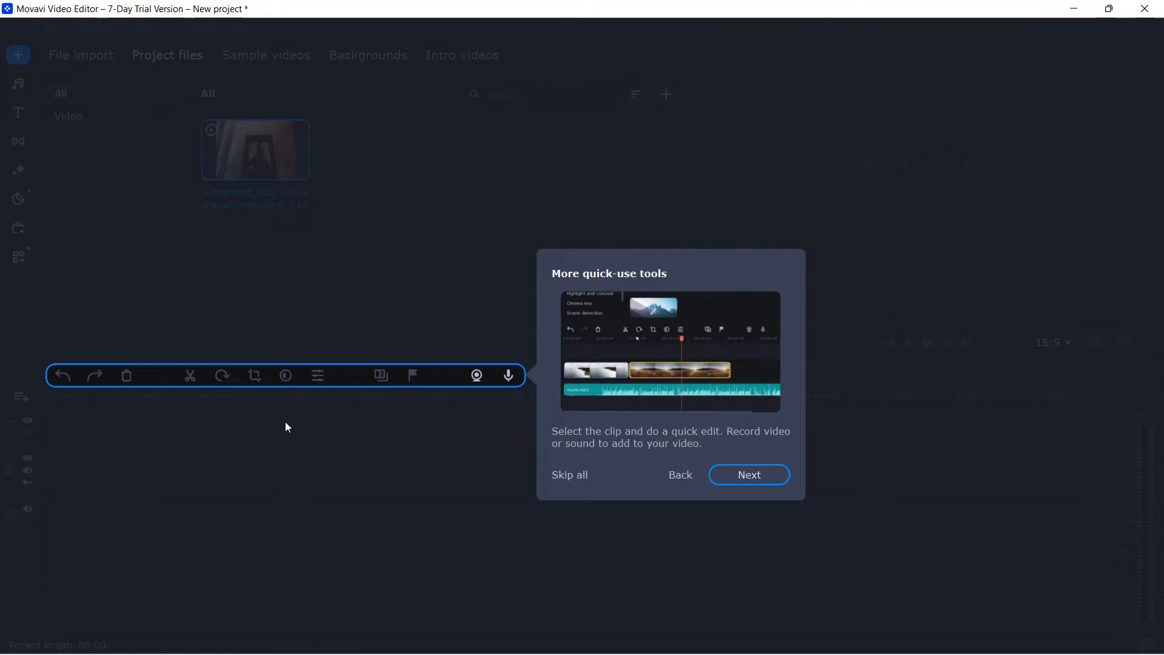
left_click(778, 481)
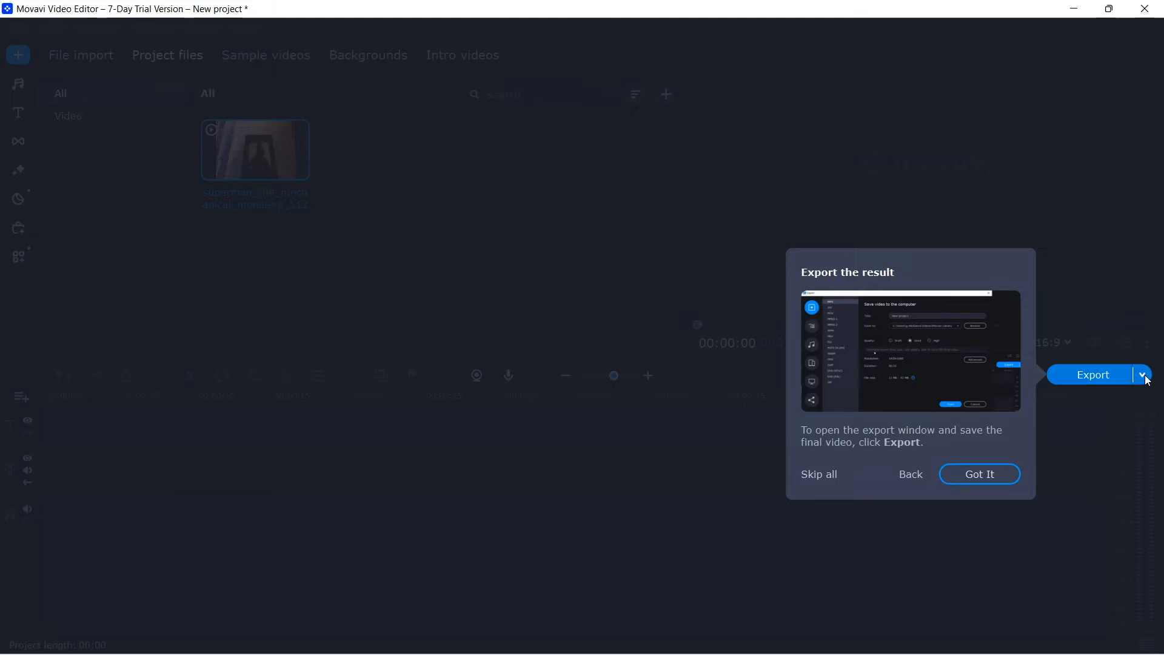
left_click(988, 475)
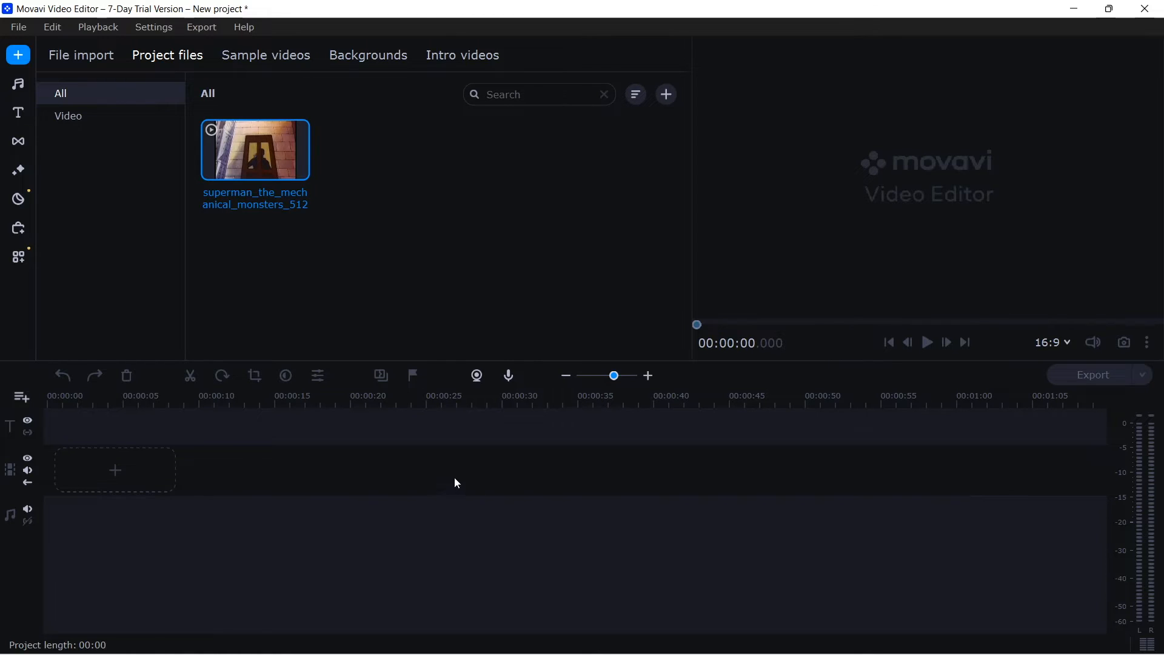
Import the audio file super VO.mp3 from the AA SUPER folder on the Desktop into the project files
left_click(69, 60)
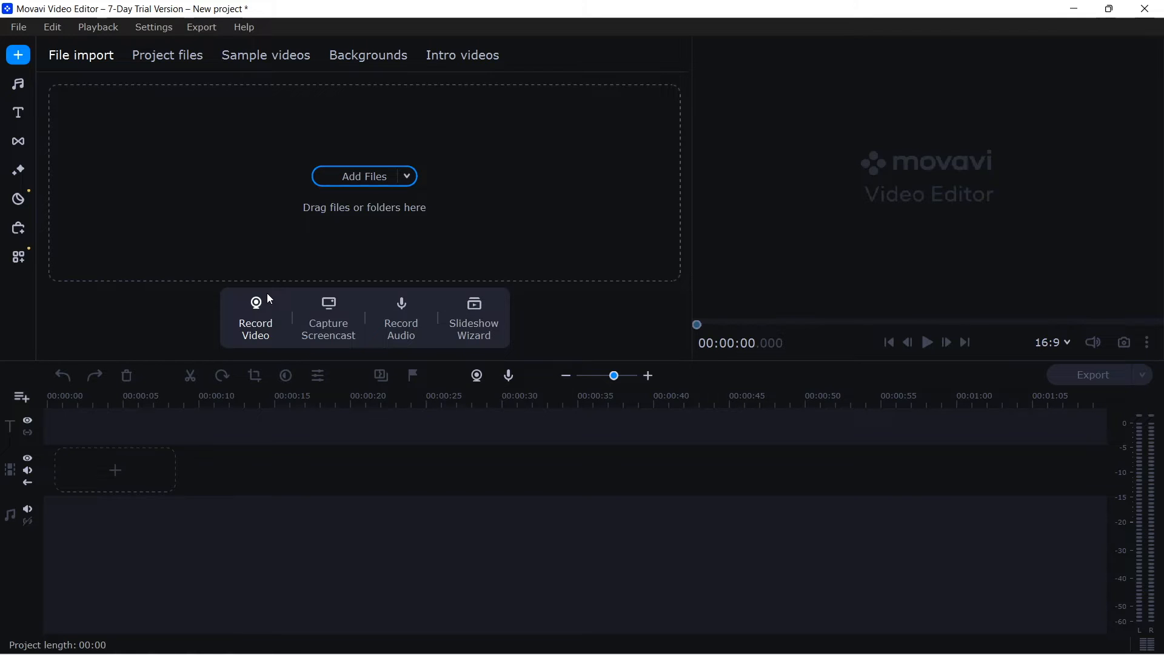
left_click(368, 177)
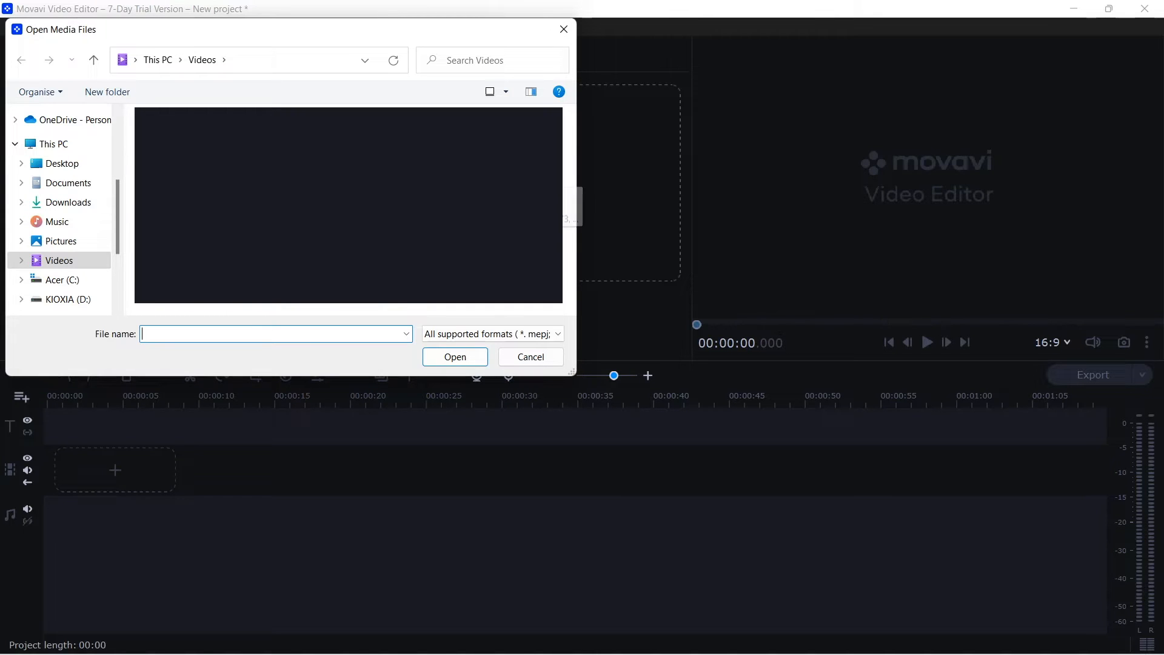
left_click(71, 164)
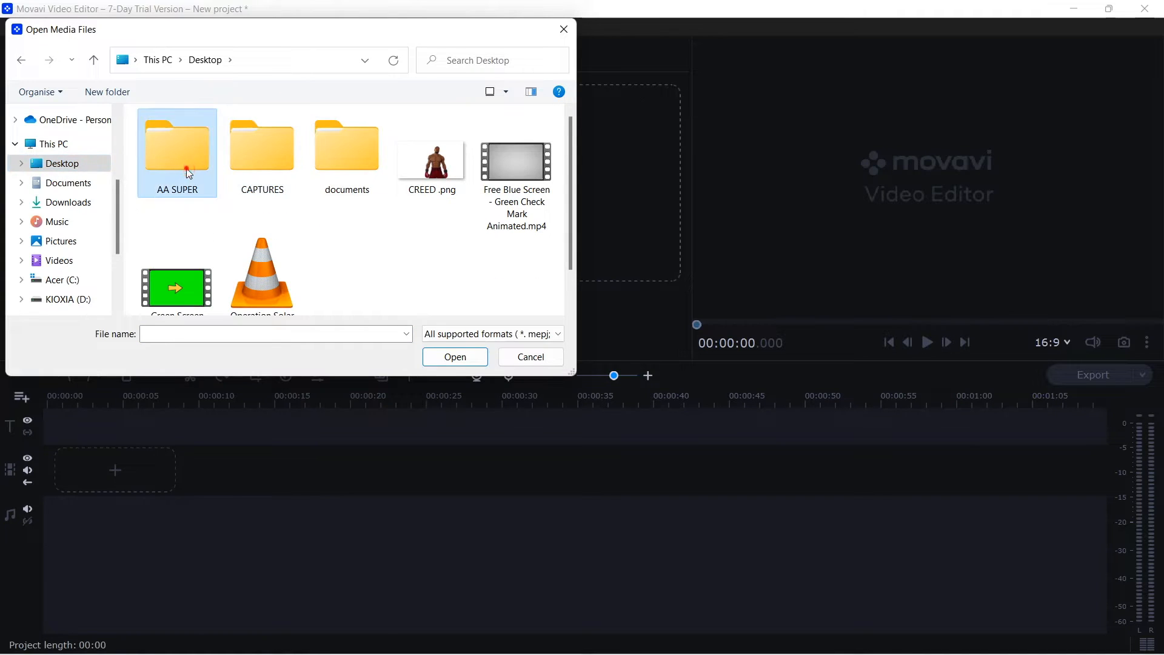
double_click(184, 169)
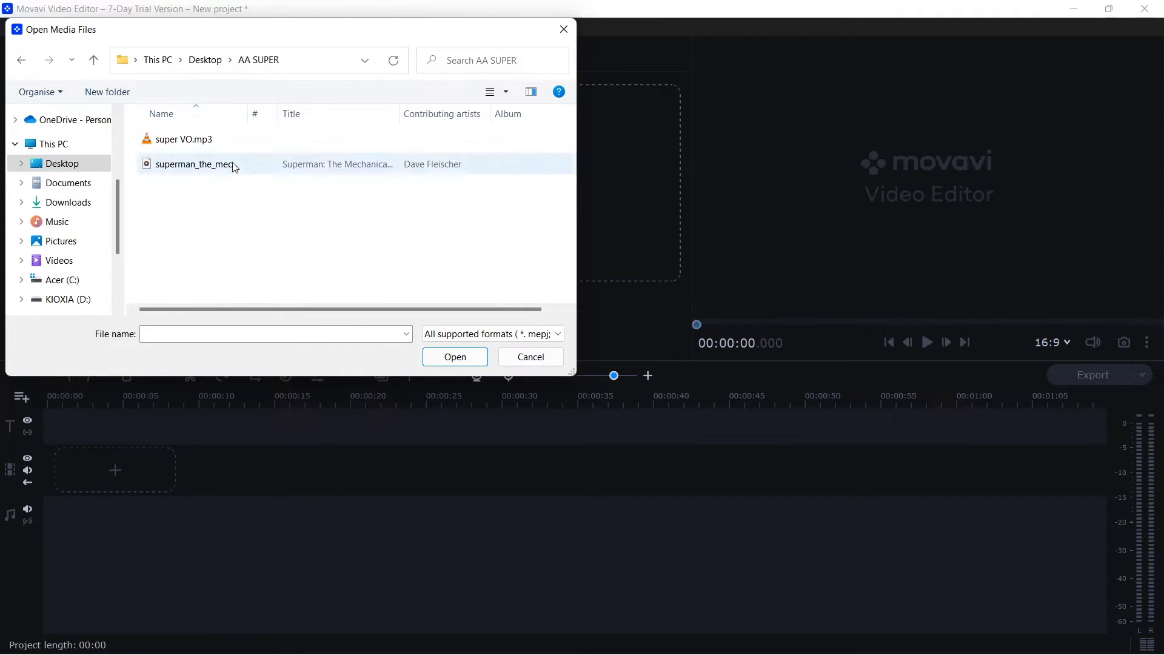
double_click(203, 140)
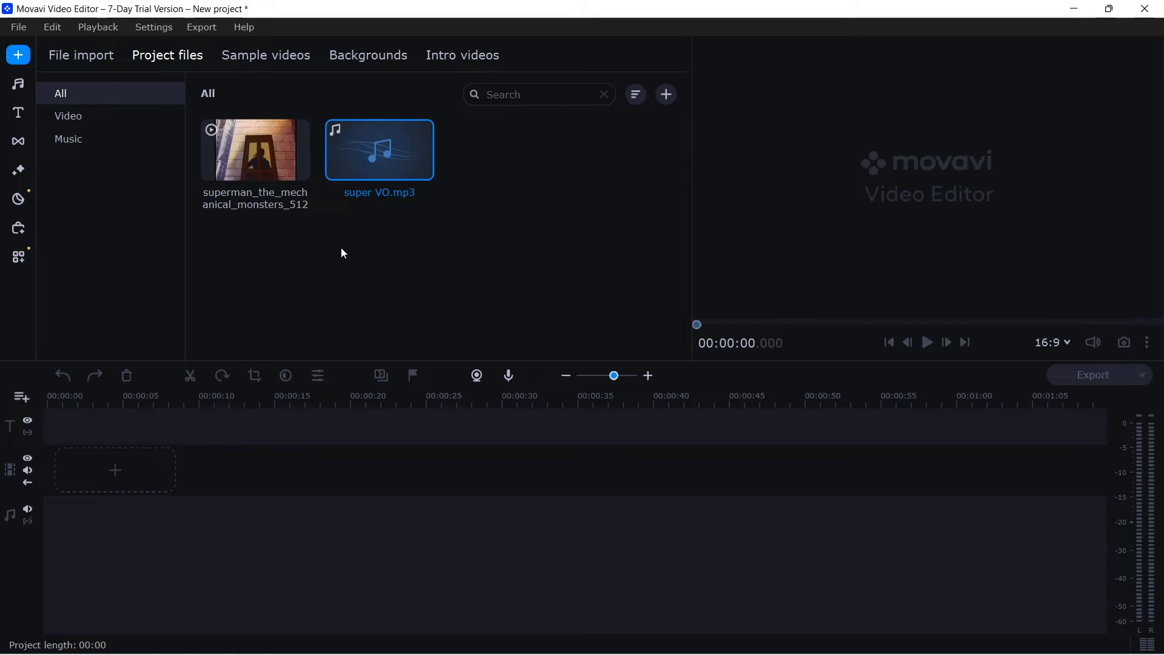
Place the Superman video at the start of the video track, keeping the project's aspect ratio, and dismiss the background removal tip
left_click_drag(270, 173, 119, 454)
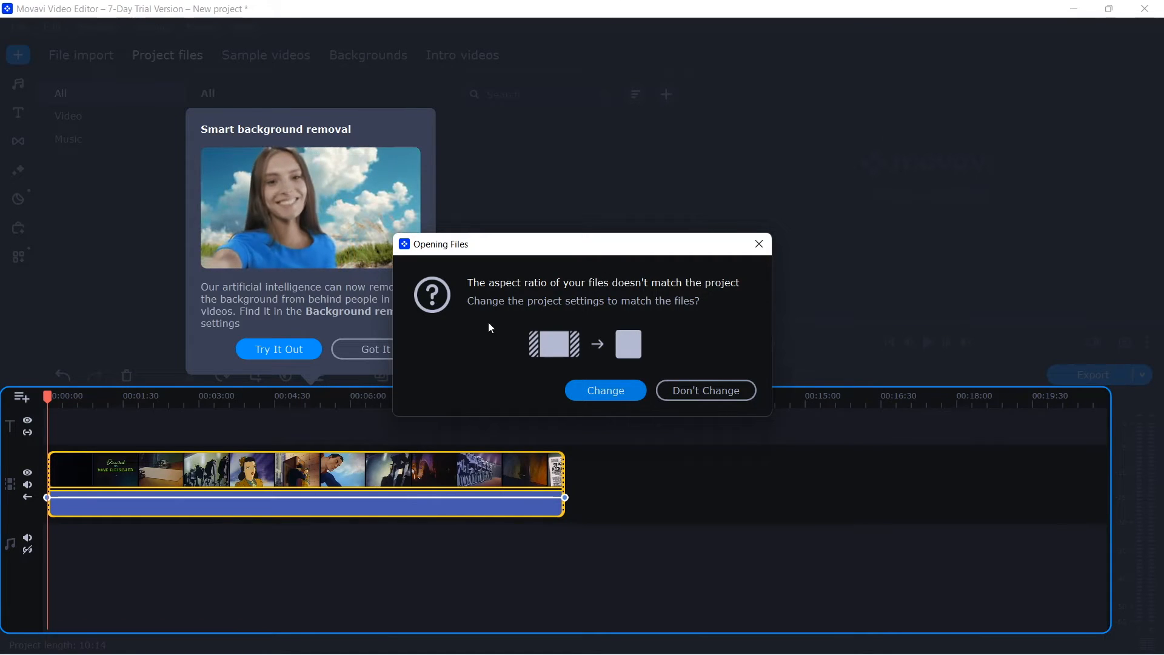
left_click(727, 383)
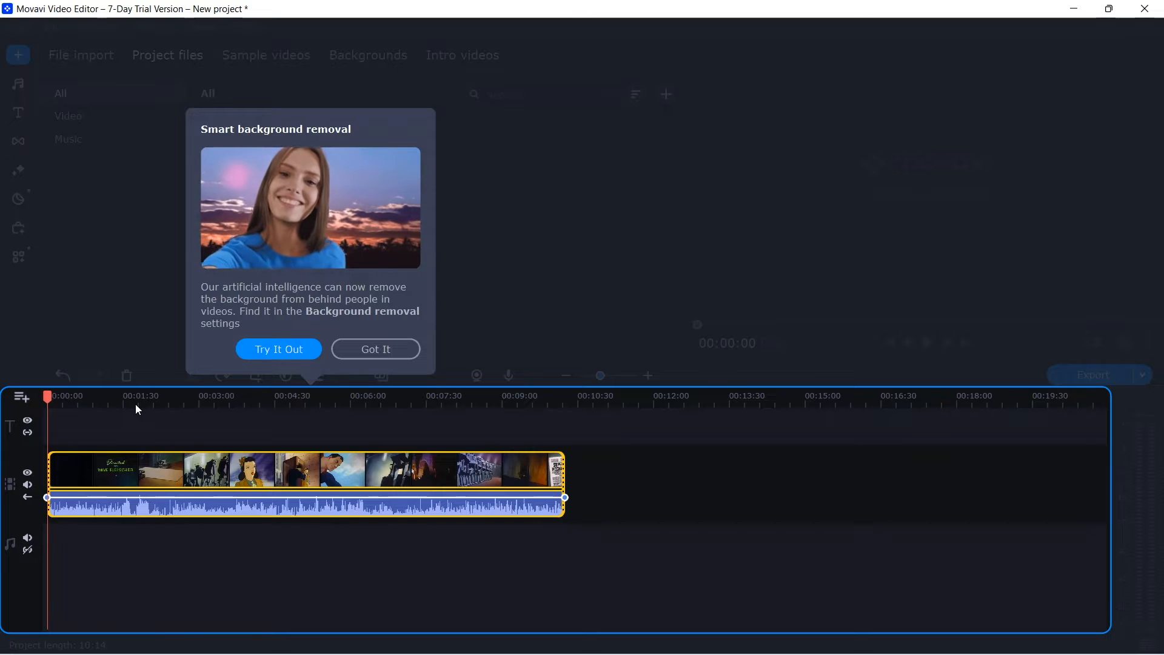
left_click(374, 350)
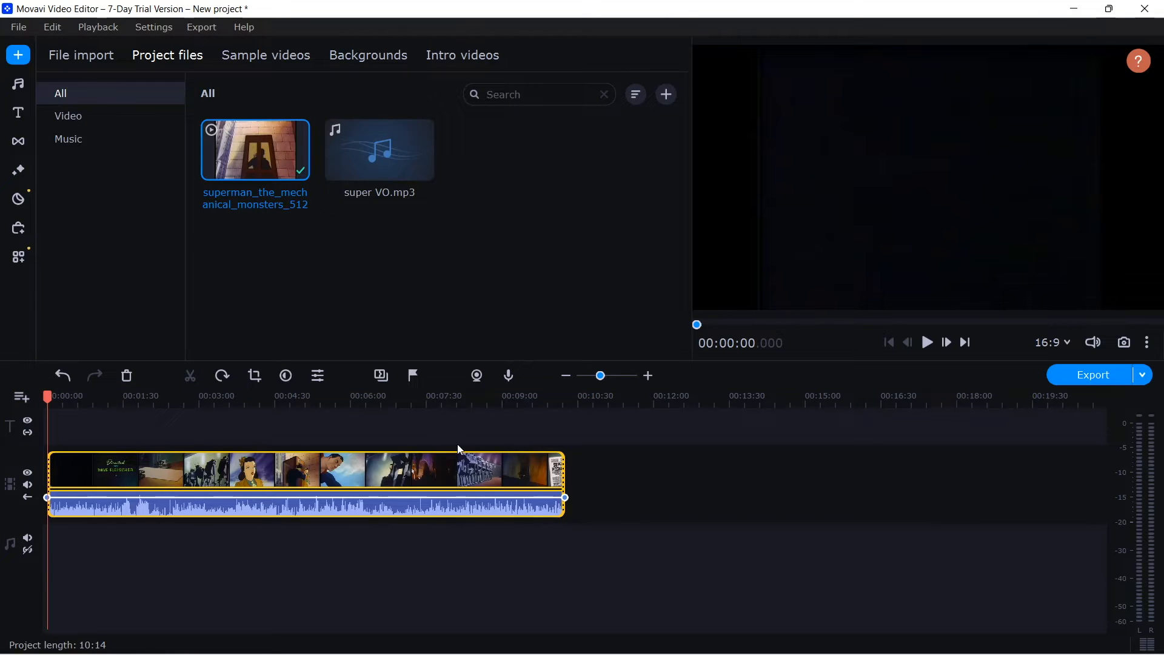
Scrub through the video on the timeline and leave the playhead at about 00:02:27
left_click(127, 412)
left_click(125, 398)
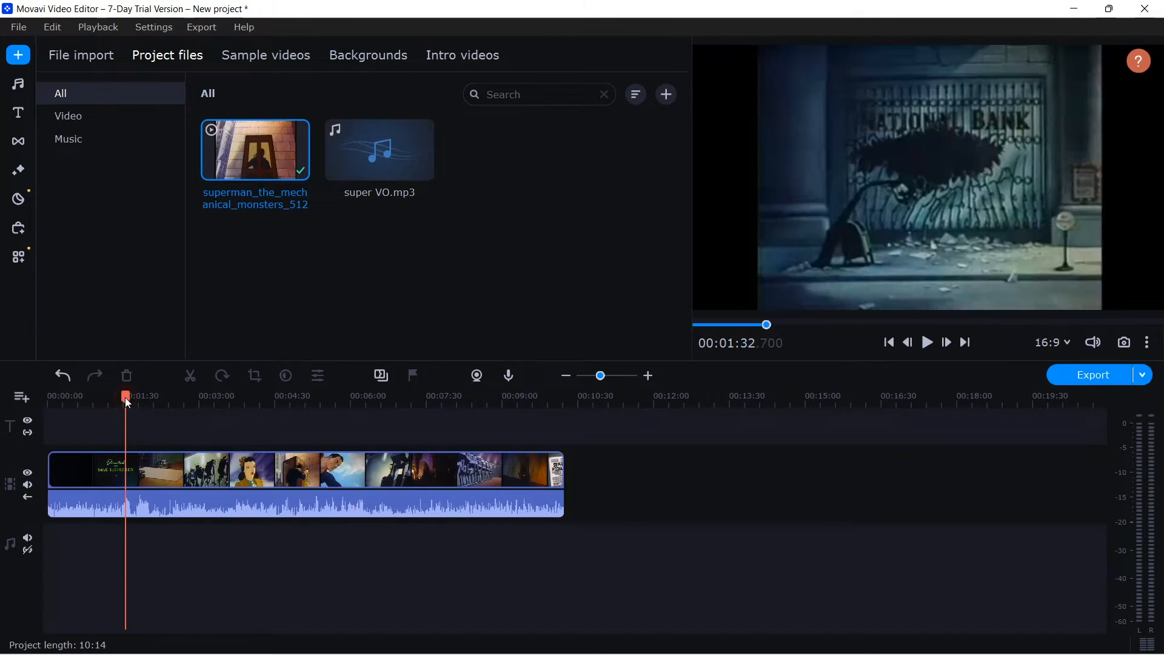
left_click_drag(125, 398, 171, 405)
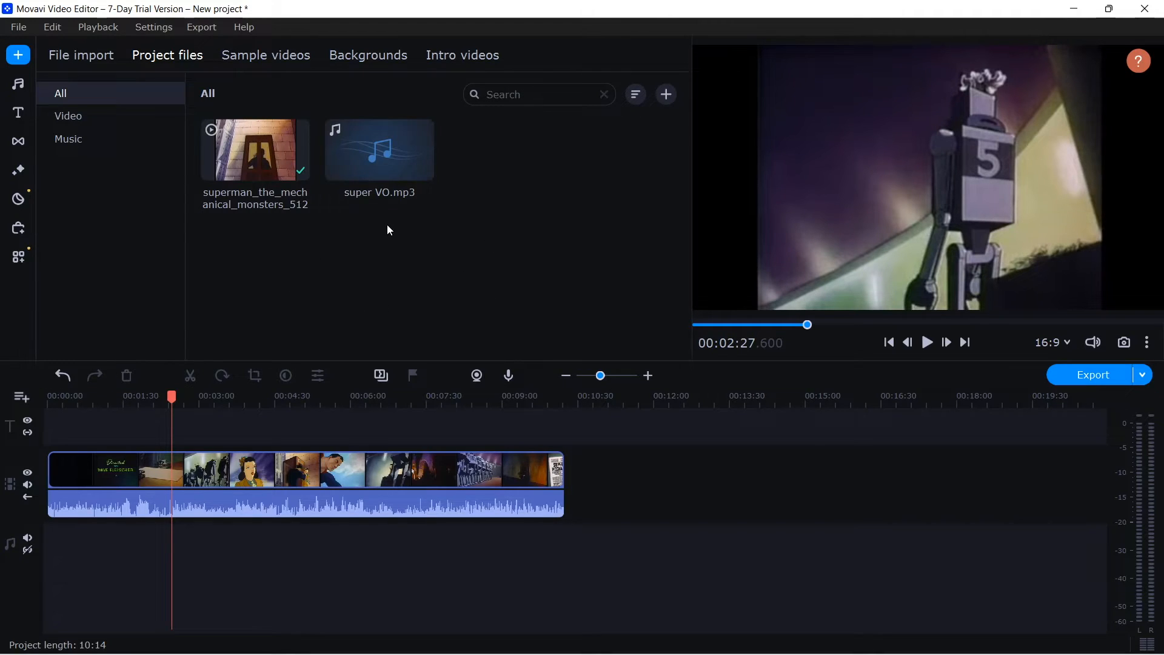
View the project files by category, Video and Music, and return to showing all files
left_click(82, 117)
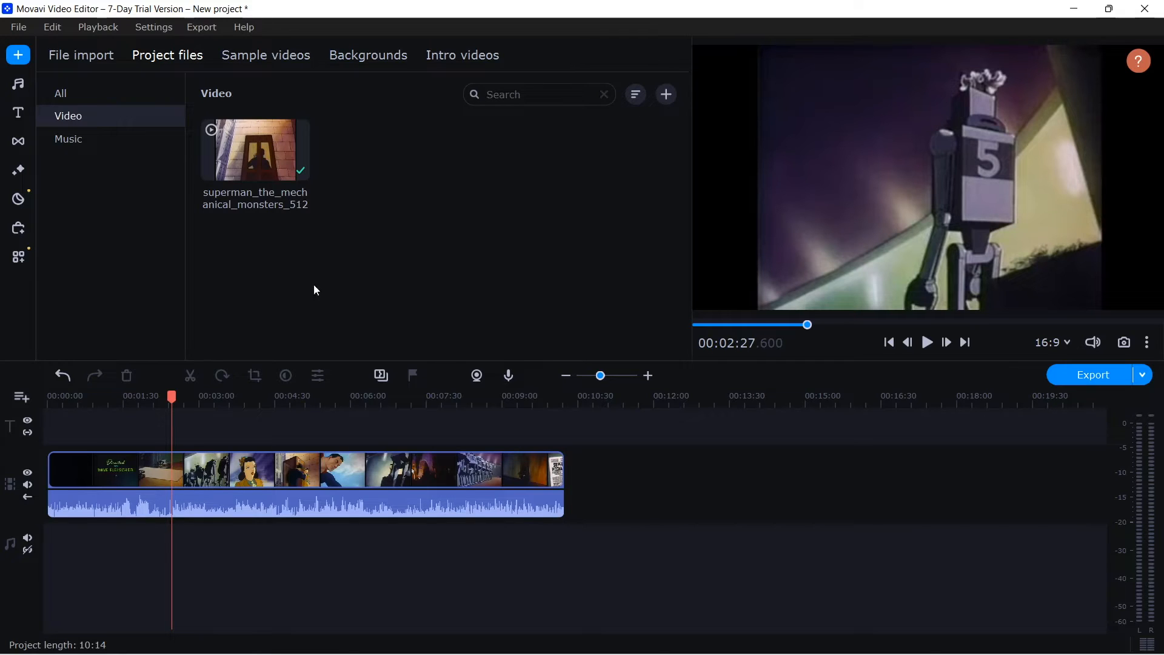
left_click(93, 139)
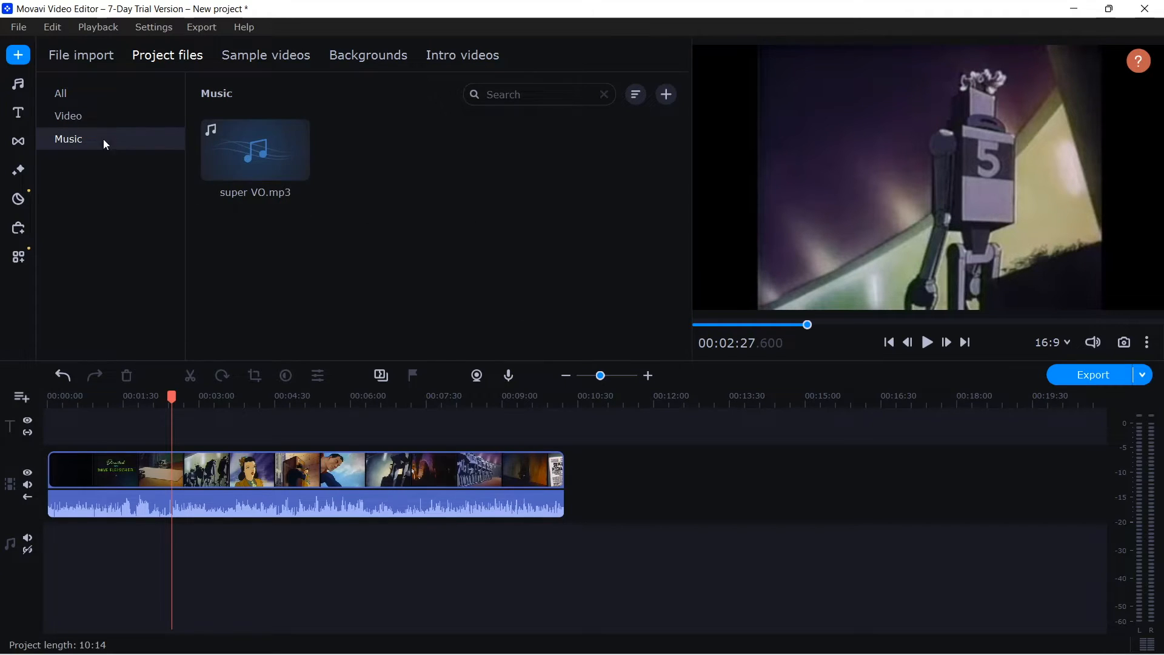
left_click(85, 117)
left_click(70, 93)
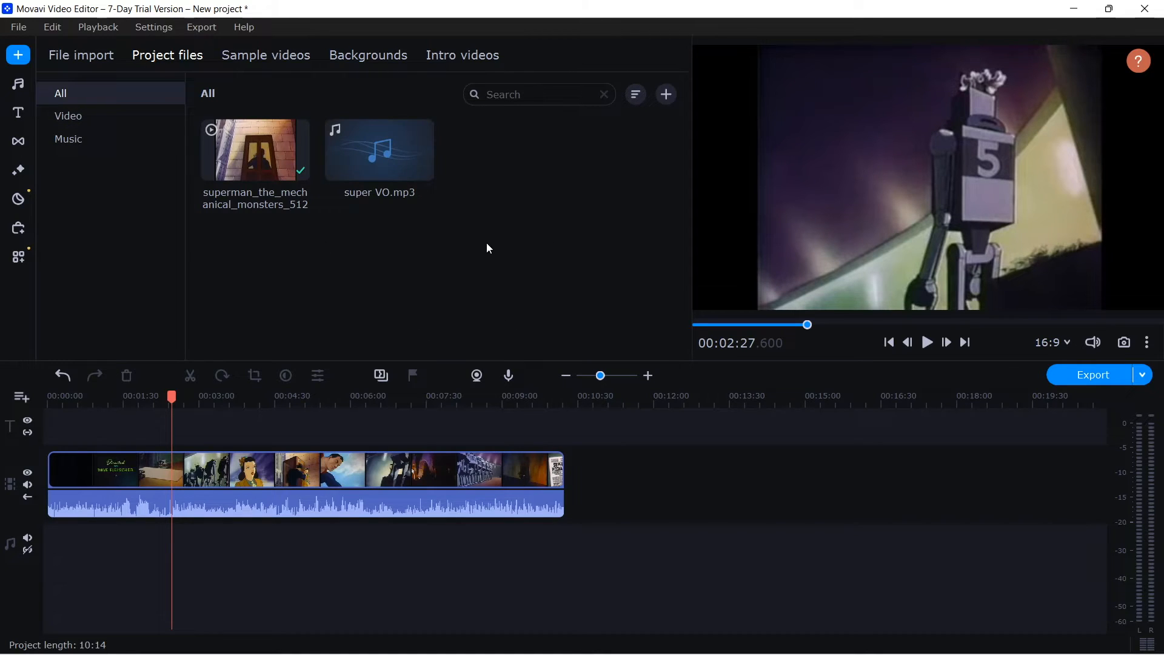
Search the project files for "SUPER VO", including within Music, and clear the search to show all files again
left_click(518, 93)
type("SUPER V")
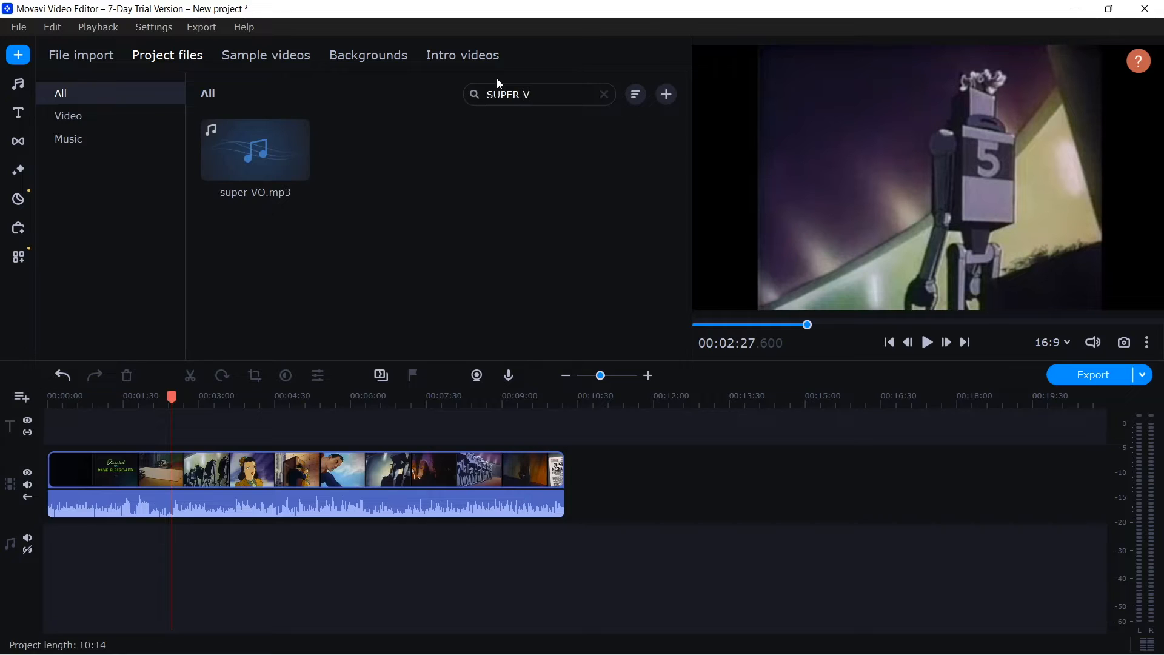
type("O")
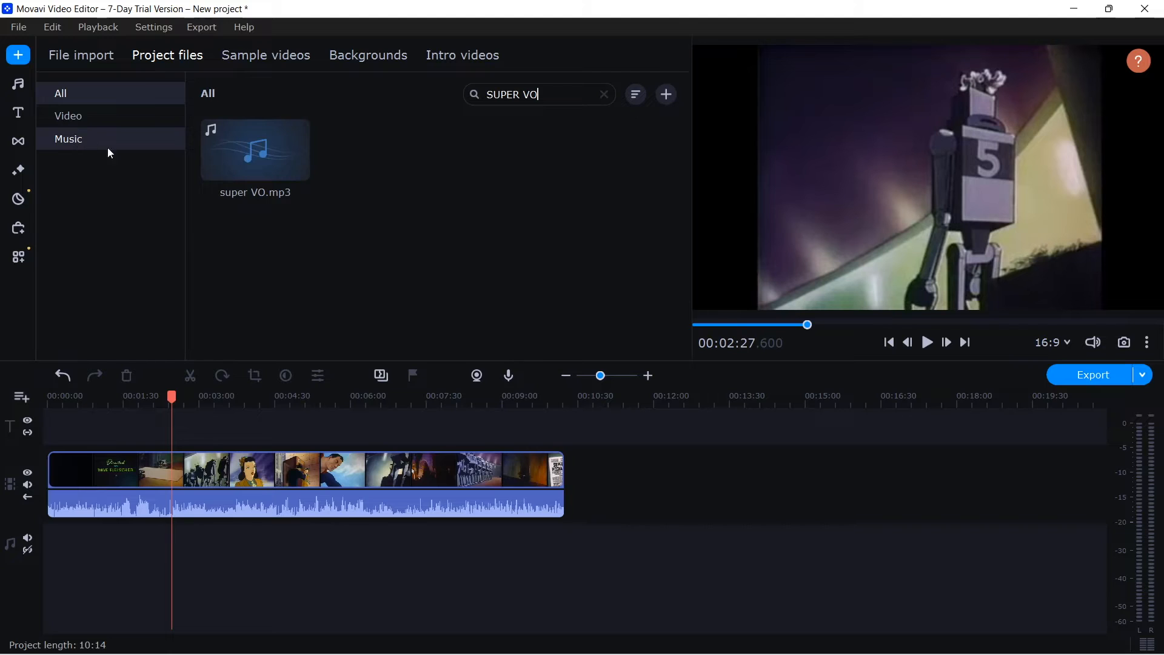
left_click(79, 139)
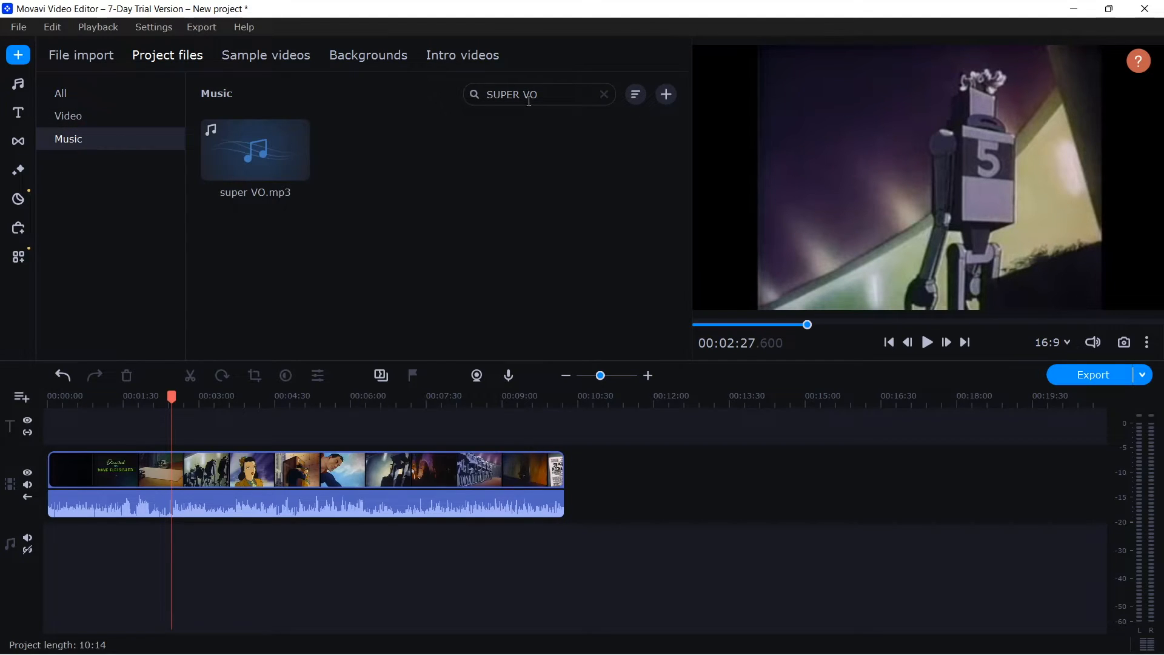
left_click_drag(539, 96, 492, 96)
key("BackSpace")
key("BackSpace")
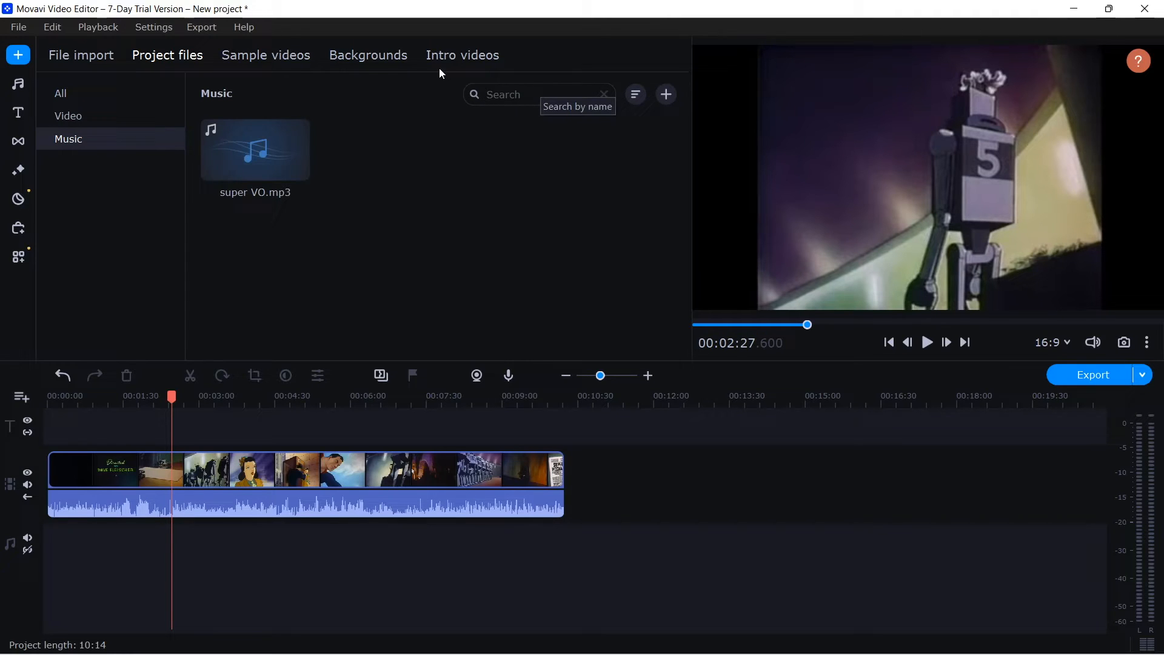
left_click(90, 88)
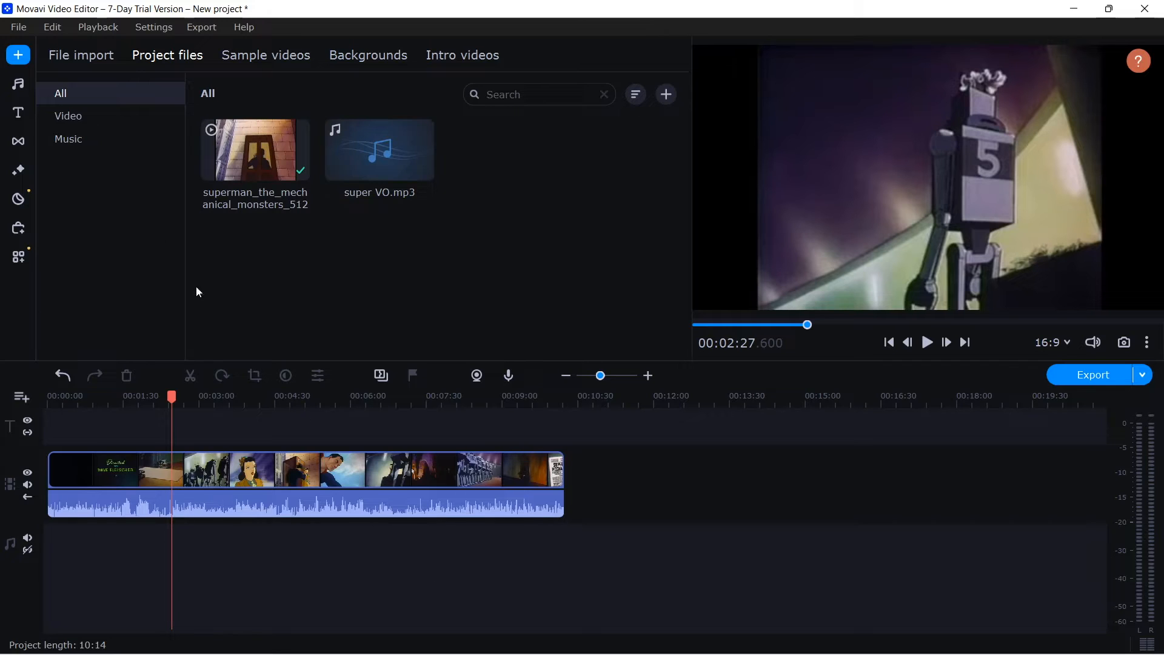
Add the Clean line title to the title track at the playhead and dismiss the title and motion tips
left_click(21, 85)
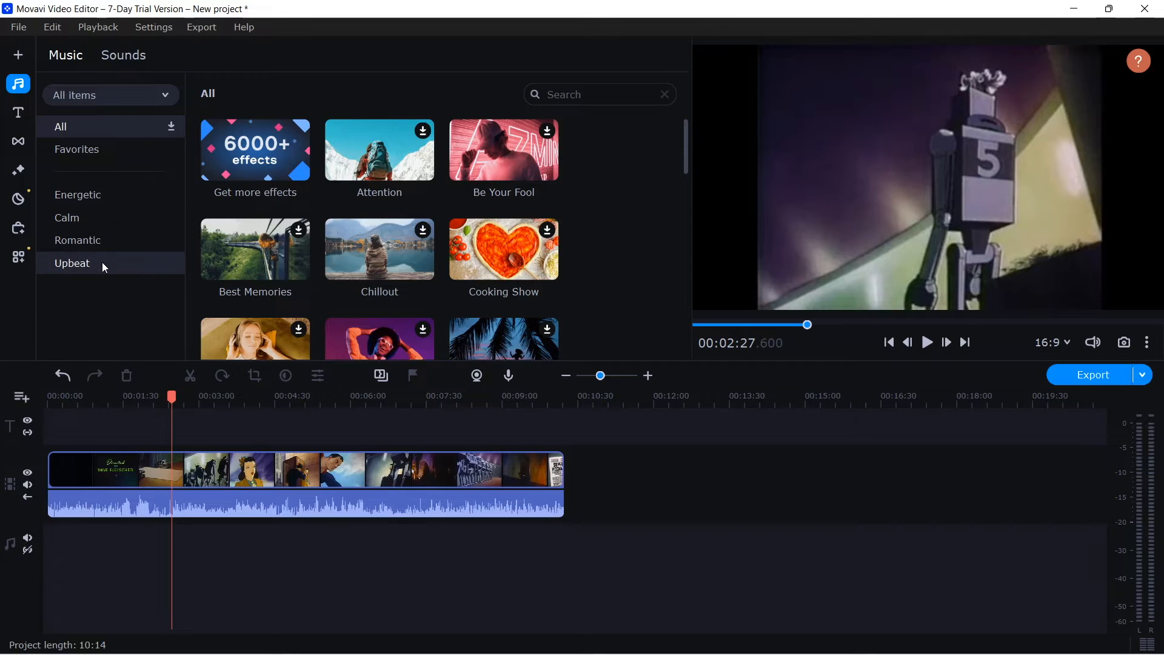
left_click(18, 114)
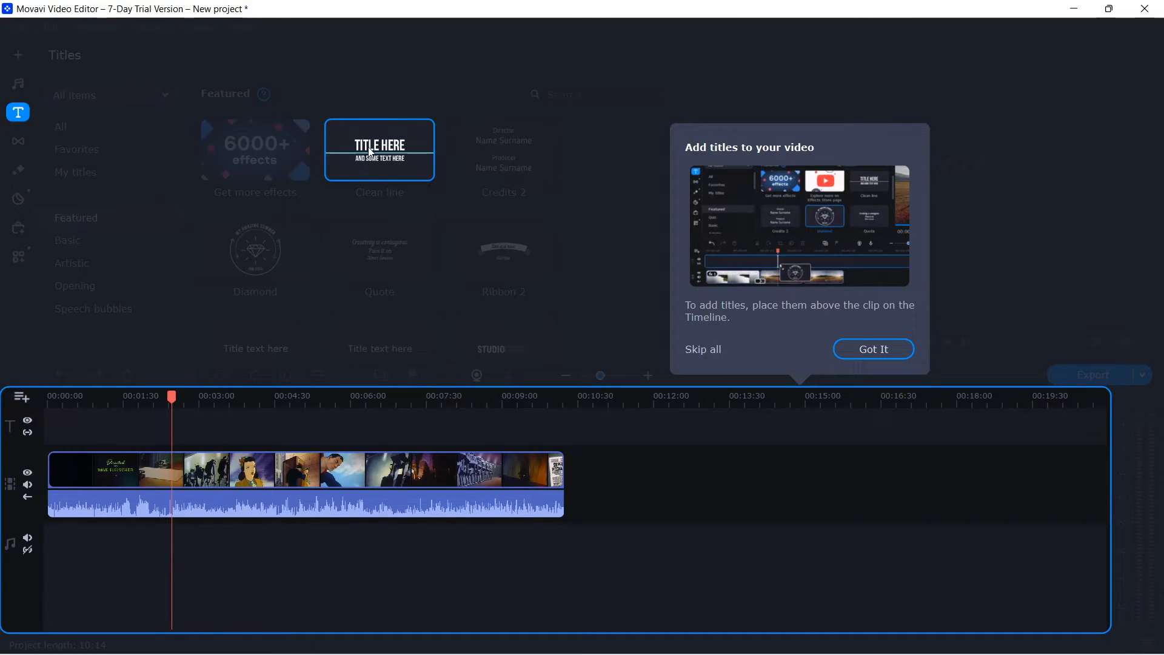
left_click(375, 165)
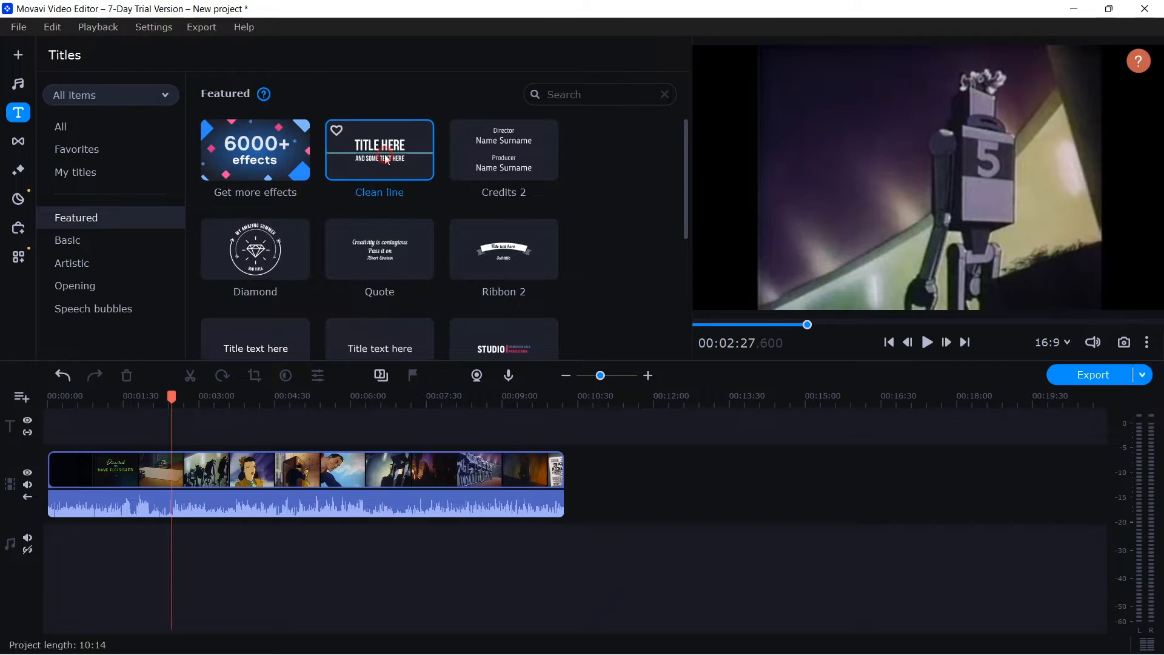
left_click_drag(388, 162, 172, 431)
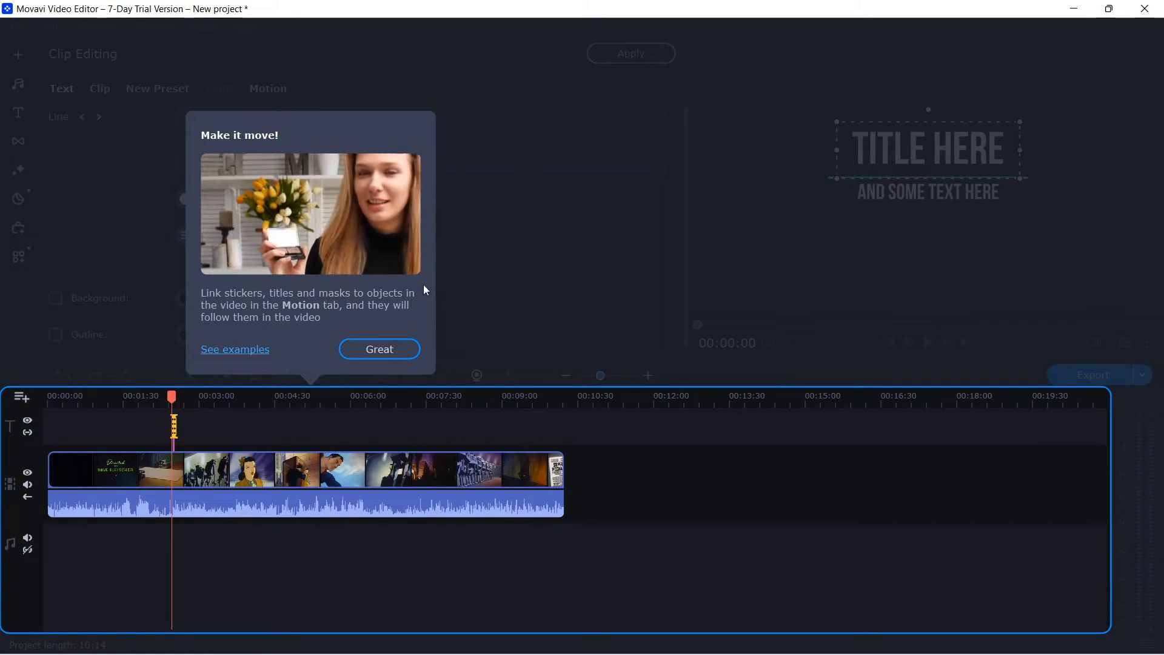
left_click(380, 349)
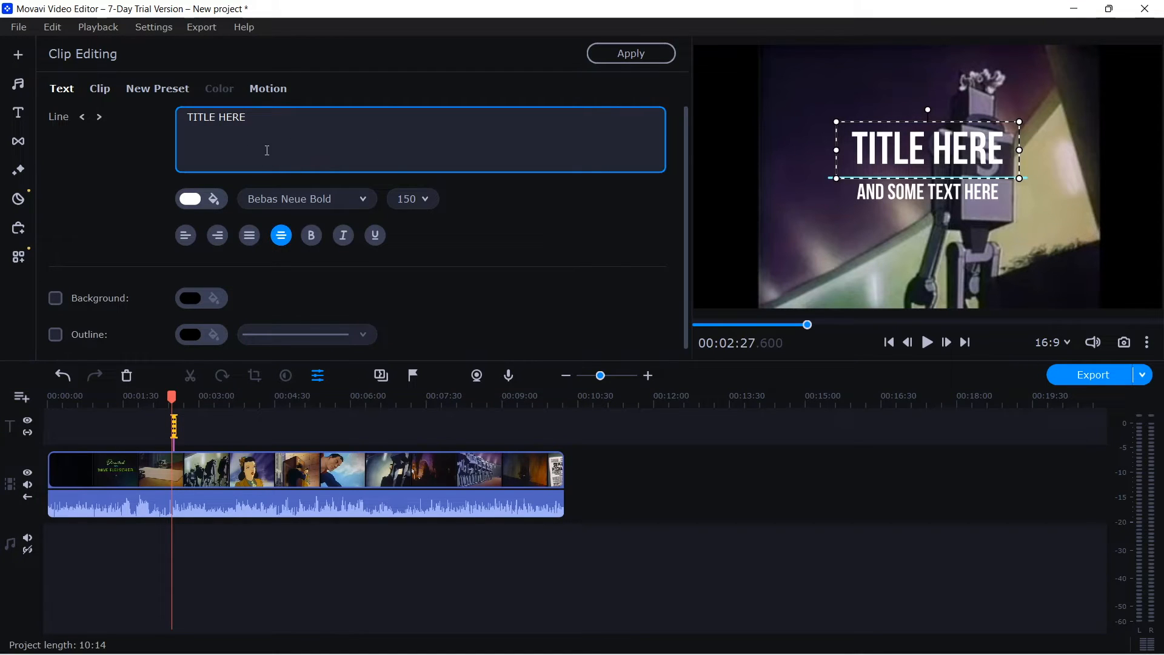
Replace the title's main line, "TITLE HERE", with the person's first name in capitals
left_click(265, 88)
left_click(61, 88)
left_click_drag(281, 117, 158, 115)
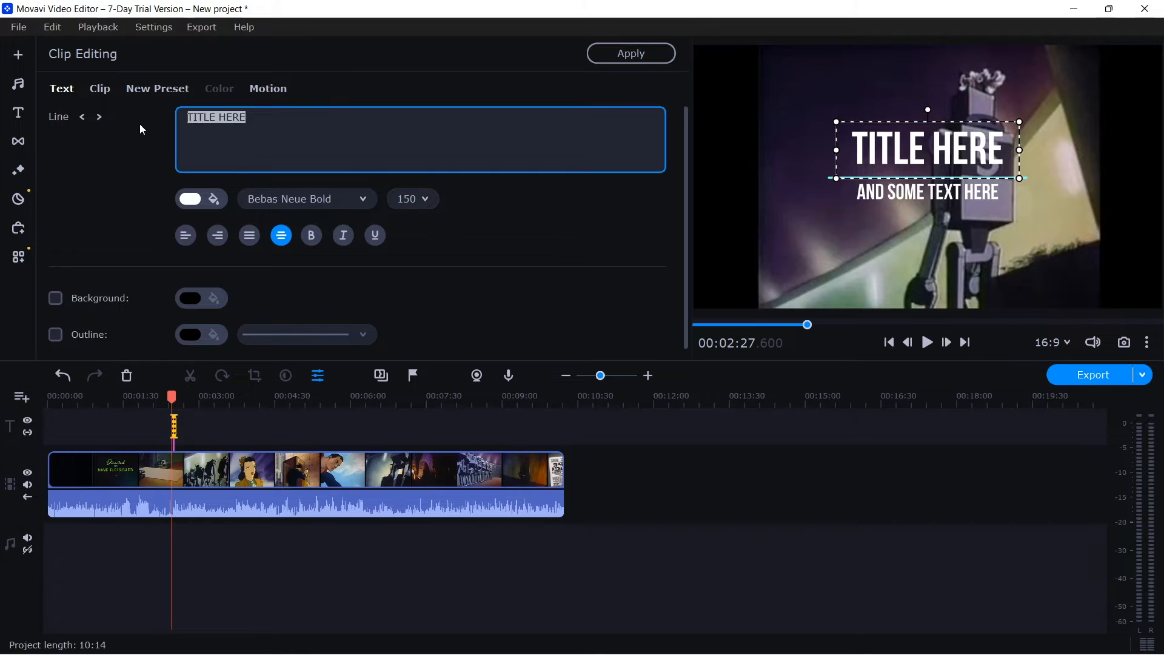
key("BackSpace")
type("ANTHO")
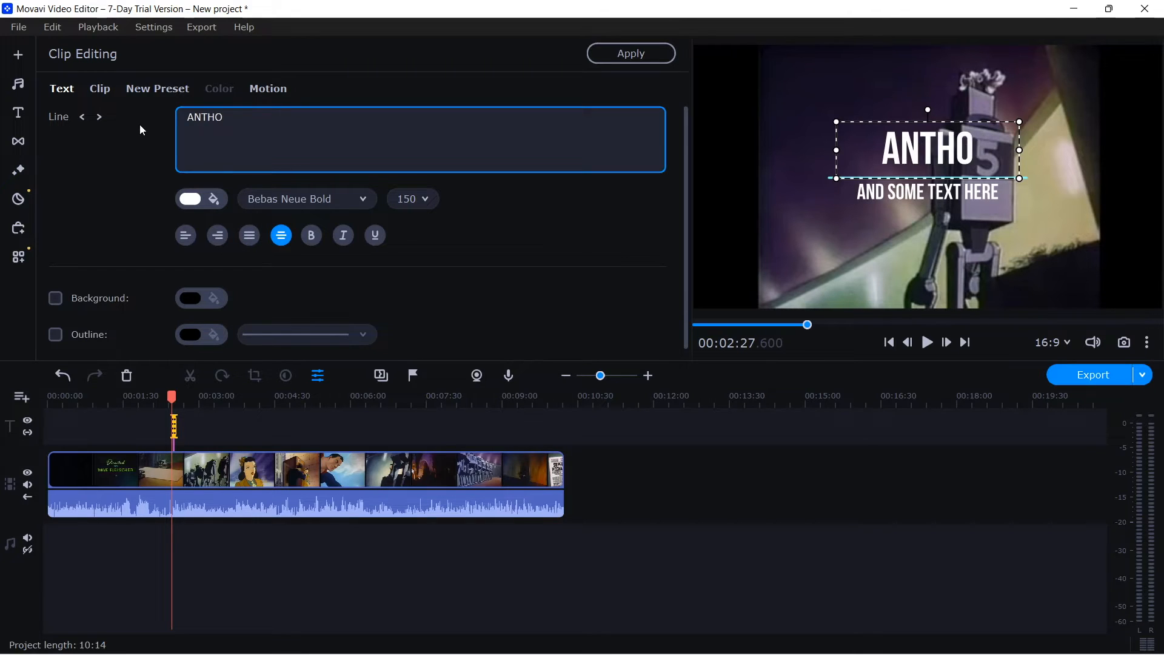
type("NY")
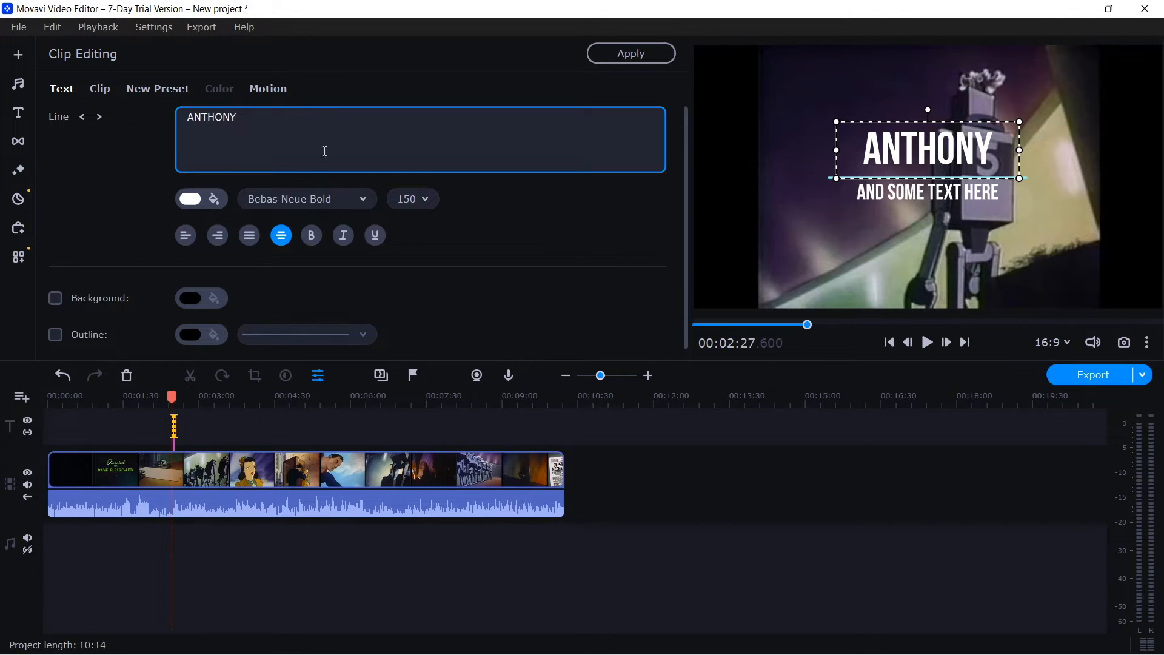
Replace the title's second line, "AND SOME TEXT HERE", with "HELLO"
double_click(937, 197)
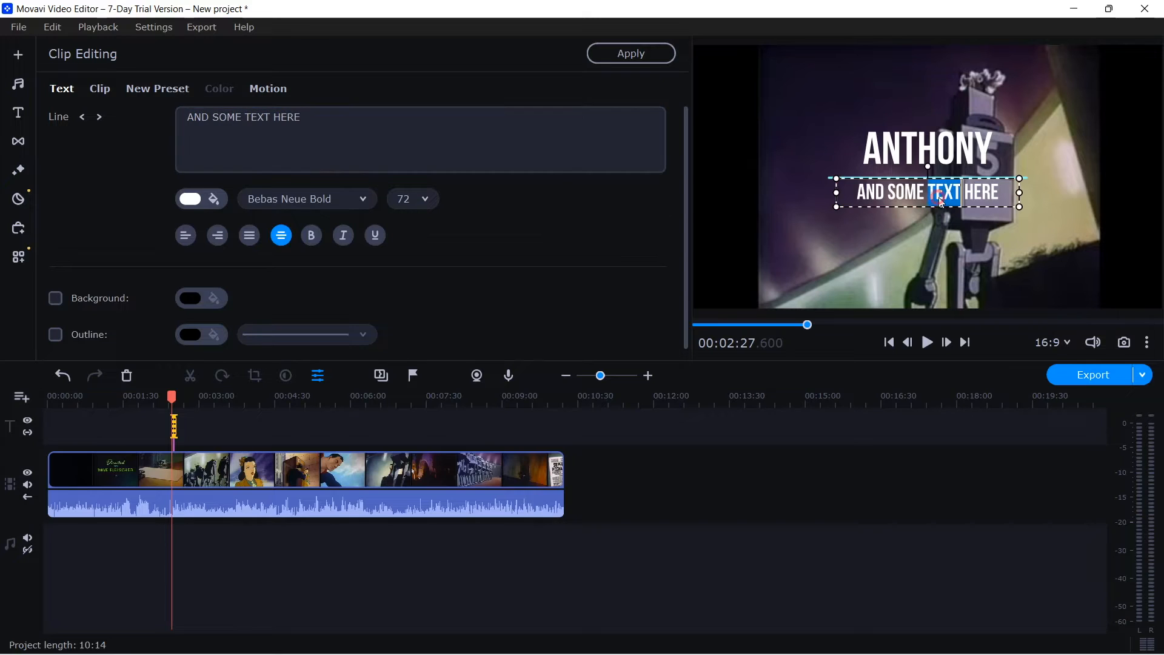
left_click(1000, 194)
left_click(340, 117)
key("ctrl+a")
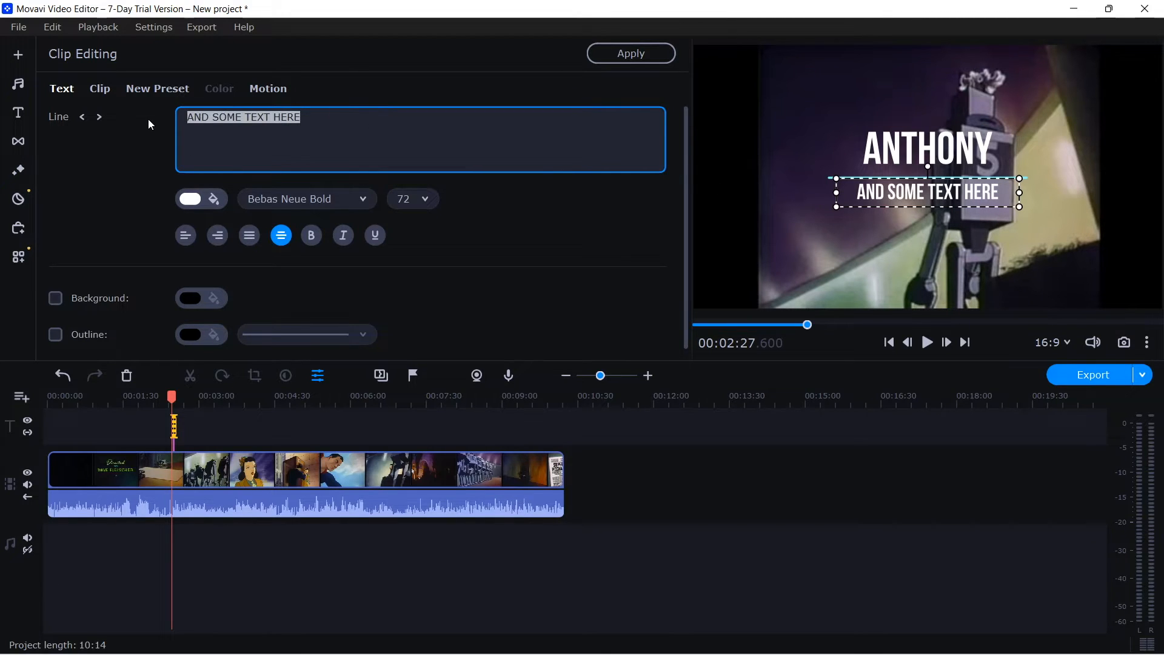
key("BackSpace")
type("HELLO")
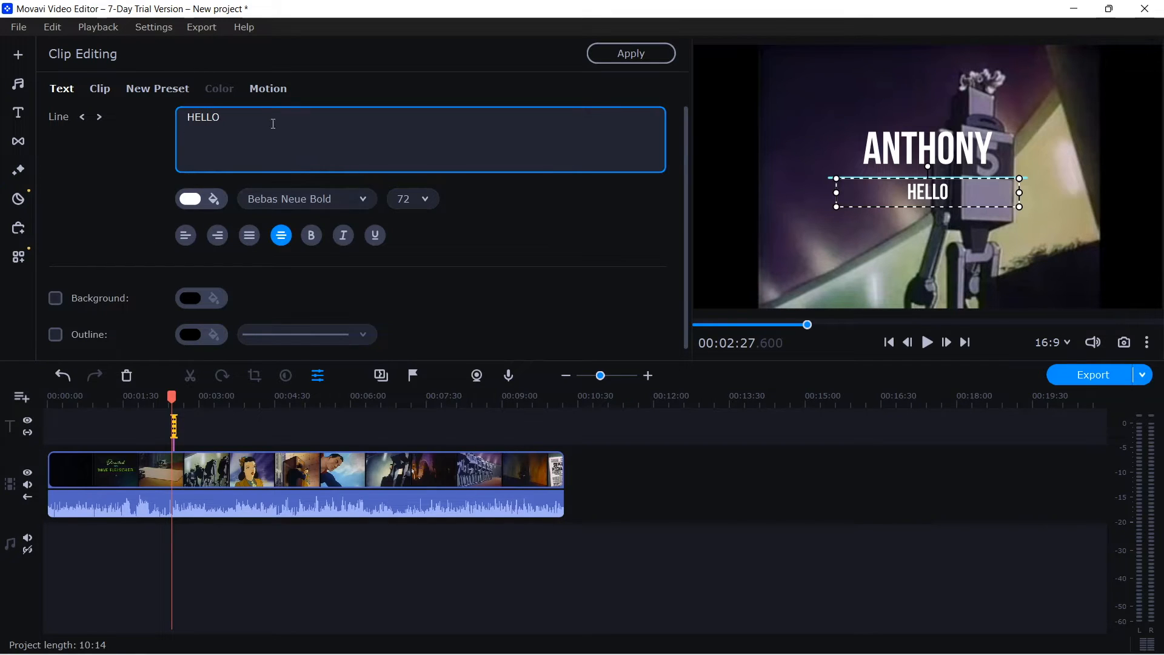
Change the font of the title's "HELLO" line to Gagalin
double_click(257, 112)
left_click(361, 206)
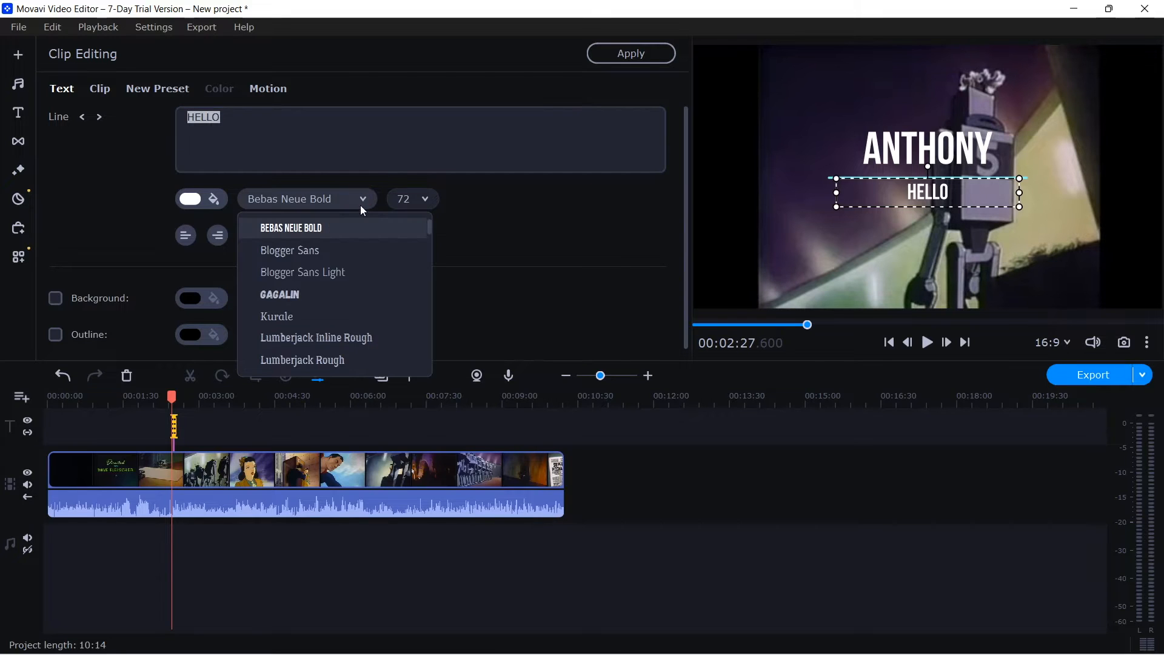
left_click(286, 296)
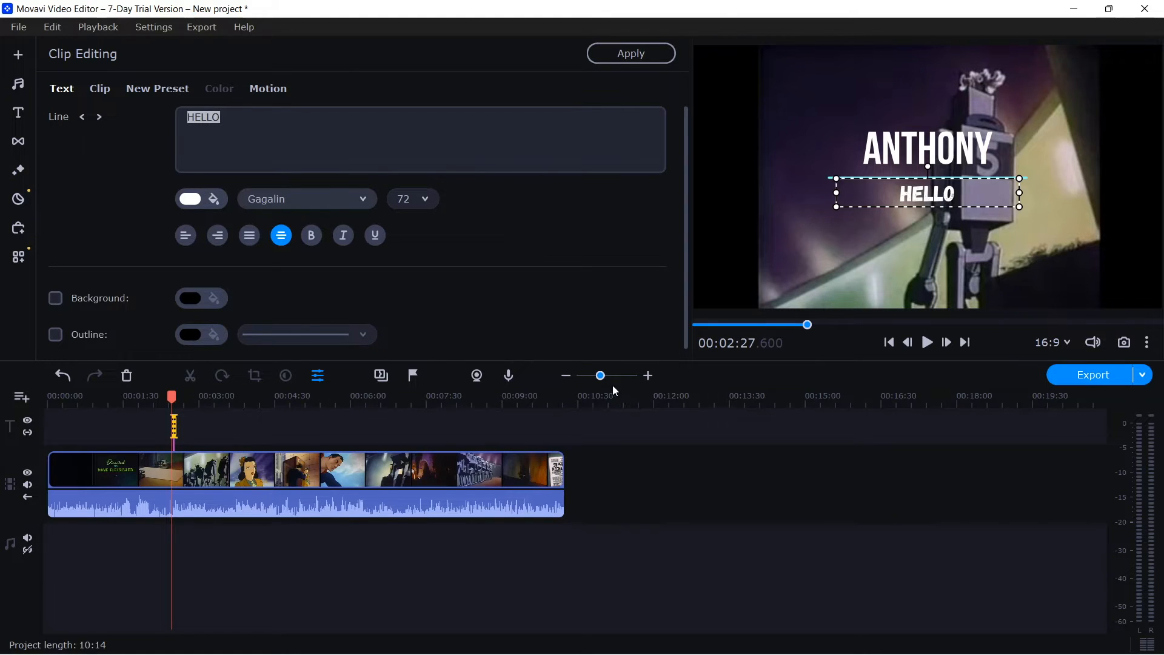
Move the title earlier on its track so it starts at about 00:02:23.580
mouse_move(600, 375)
left_mouse_down()
mouse_move(622, 376)
mouse_move(558, 384)
mouse_move(617, 387)
left_mouse_up()
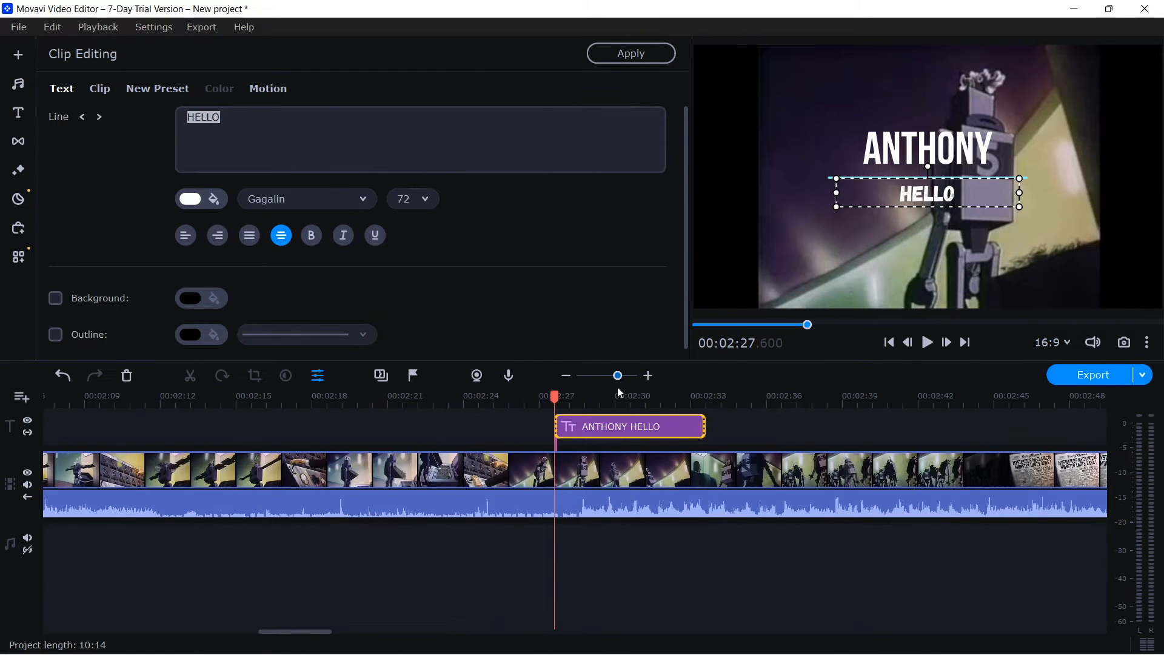
left_click(616, 395)
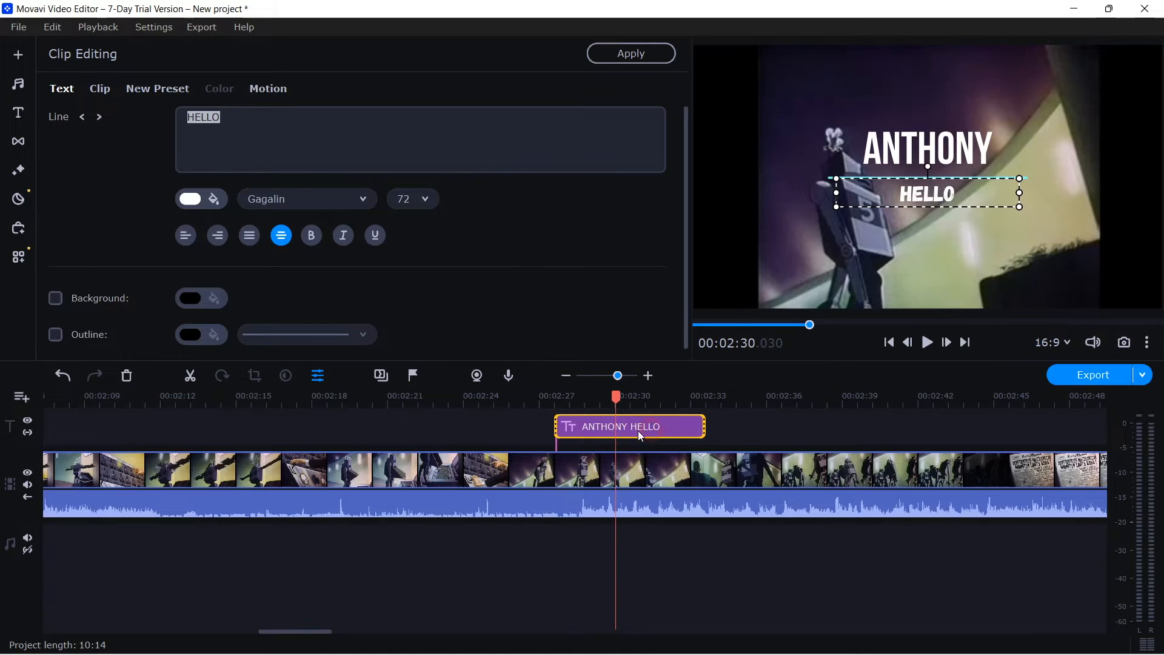
left_click_drag(638, 430, 536, 436)
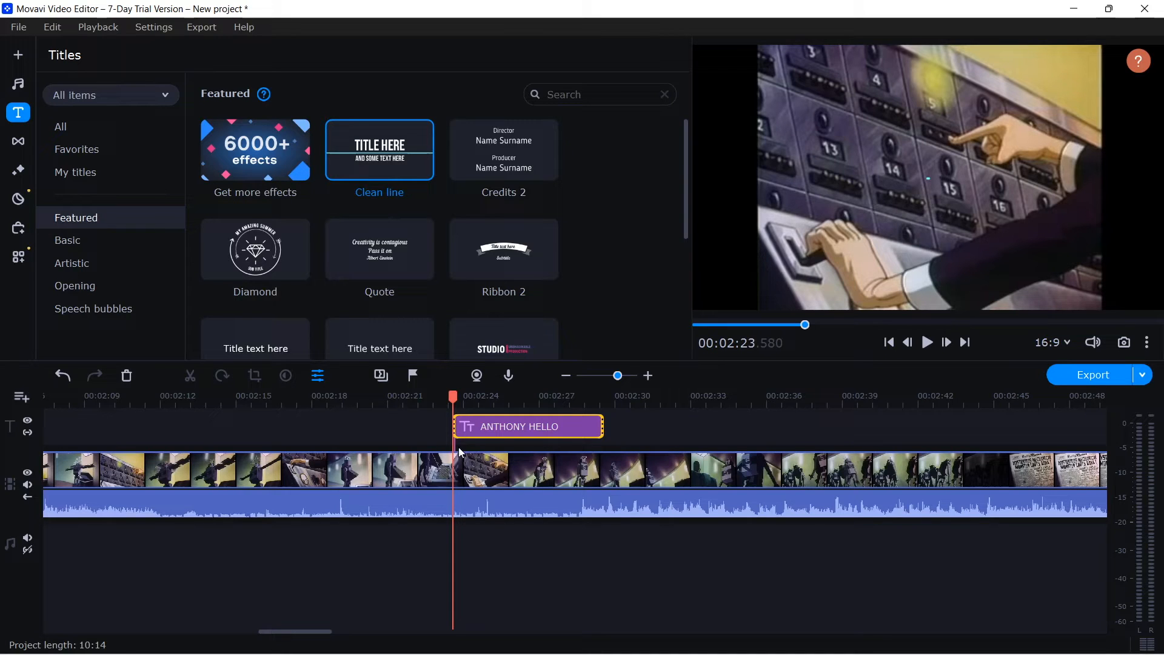
Scrub the playhead through the title's section, and move the title earlier to start at about 00:02:11.960
left_click(411, 397)
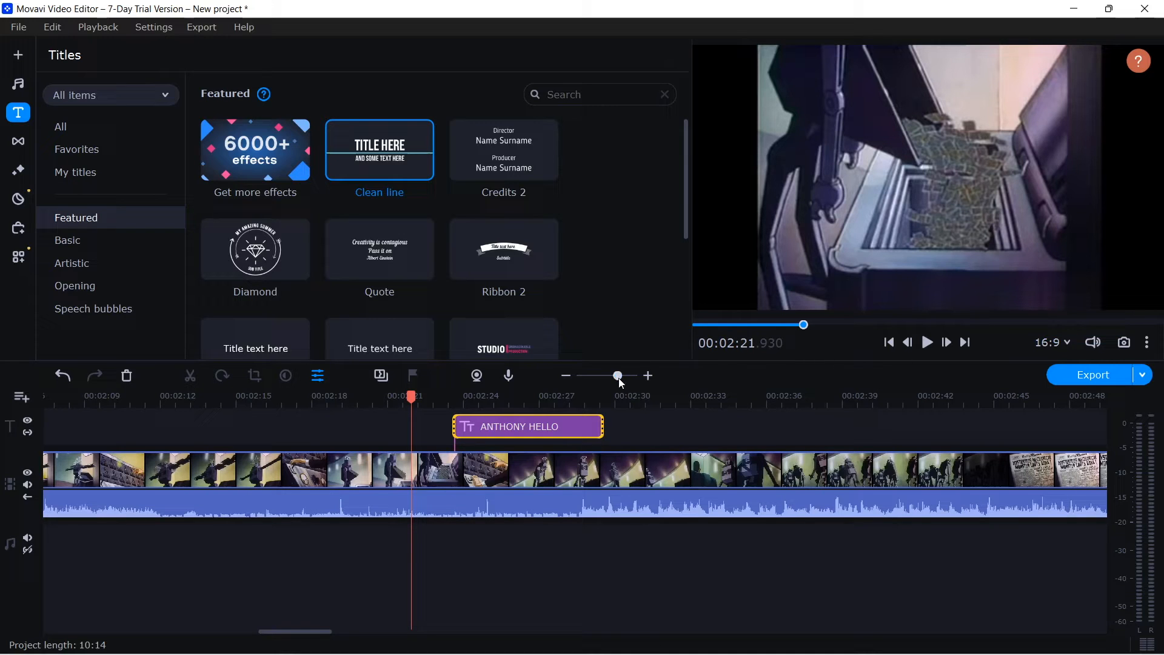
left_click(648, 375)
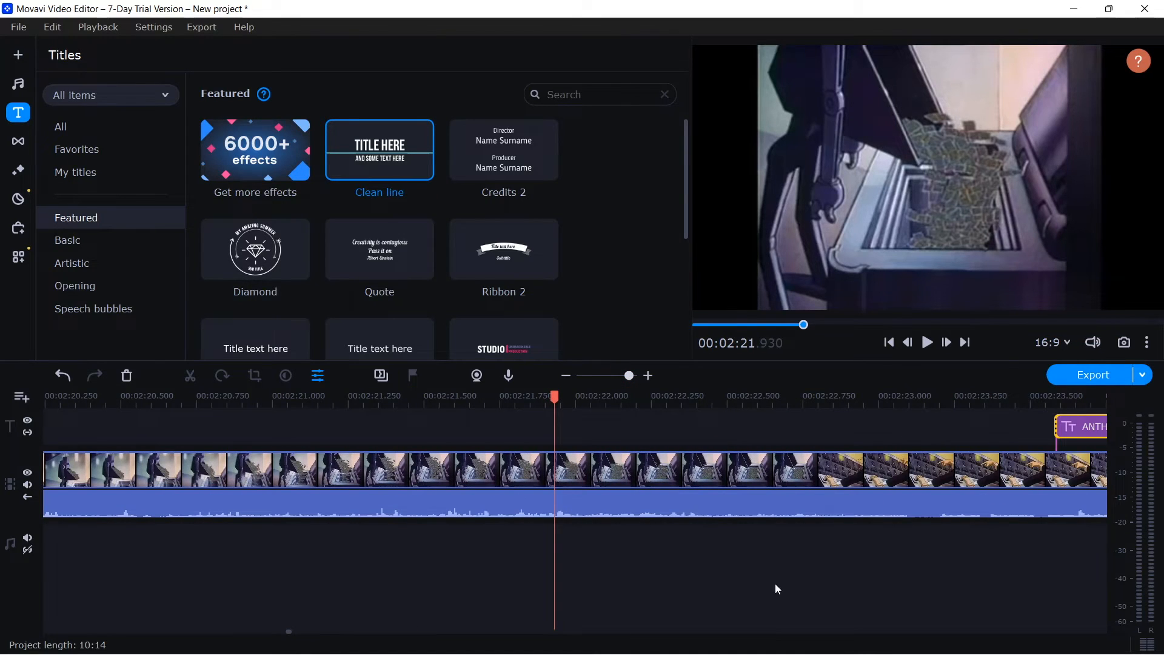
left_click_drag(705, 601, 835, 582)
left_click_drag(556, 395, 829, 453)
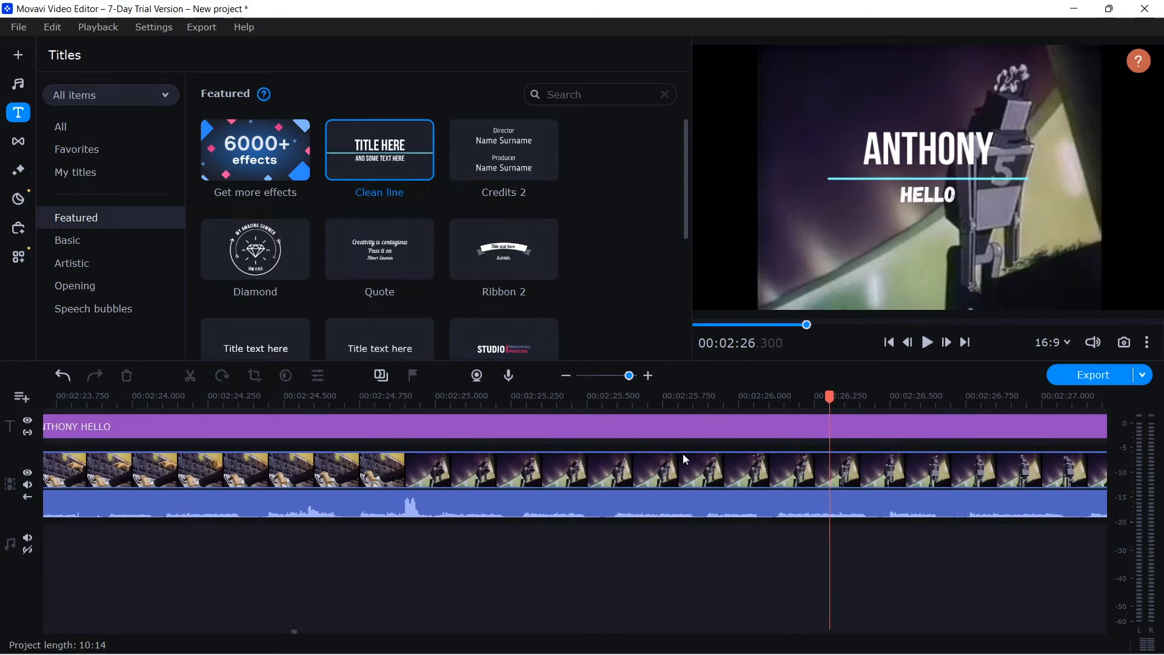
left_click_drag(832, 401, 973, 397)
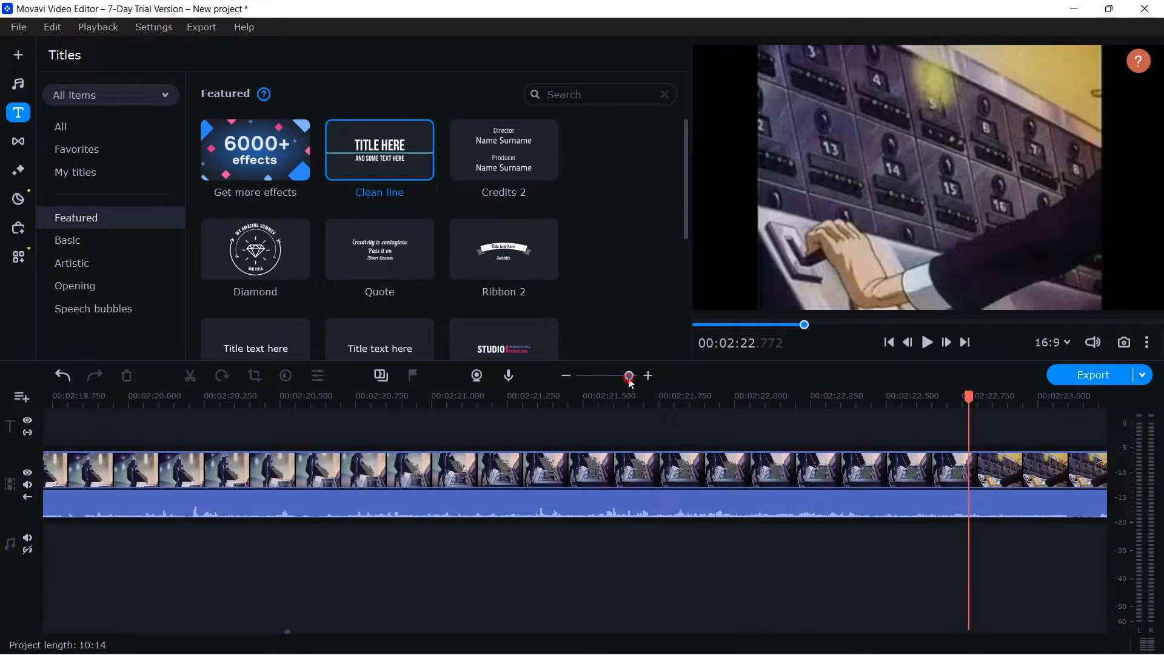
left_click_drag(629, 377, 611, 376)
left_click_drag(551, 403, 475, 431)
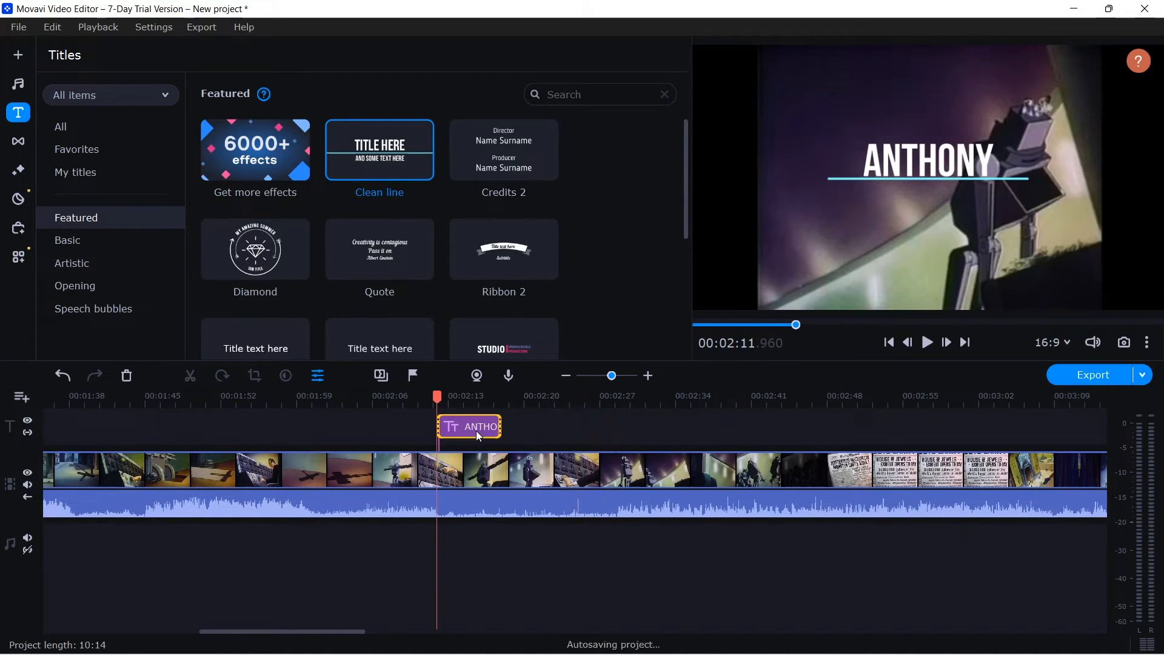
Extend the title's end to about 00:02:19.565, and shorten it to about 00:02:15.830
mouse_move(615, 380)
left_mouse_down()
mouse_move(639, 383)
mouse_move(624, 388)
left_mouse_up()
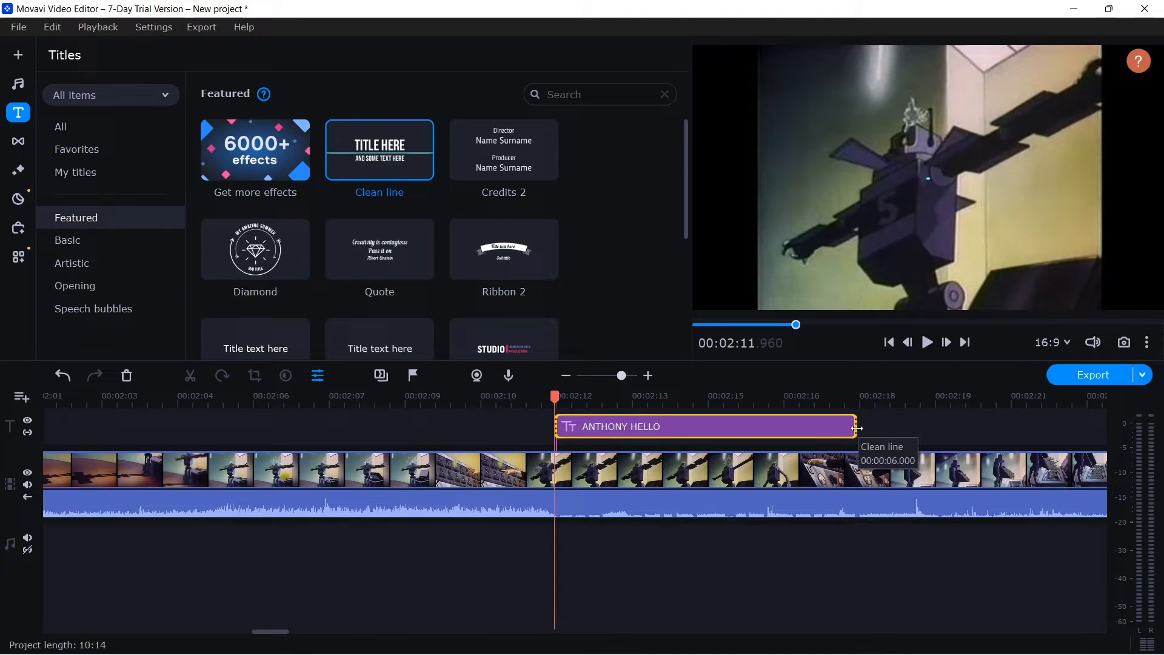
left_click_drag(857, 428, 935, 427)
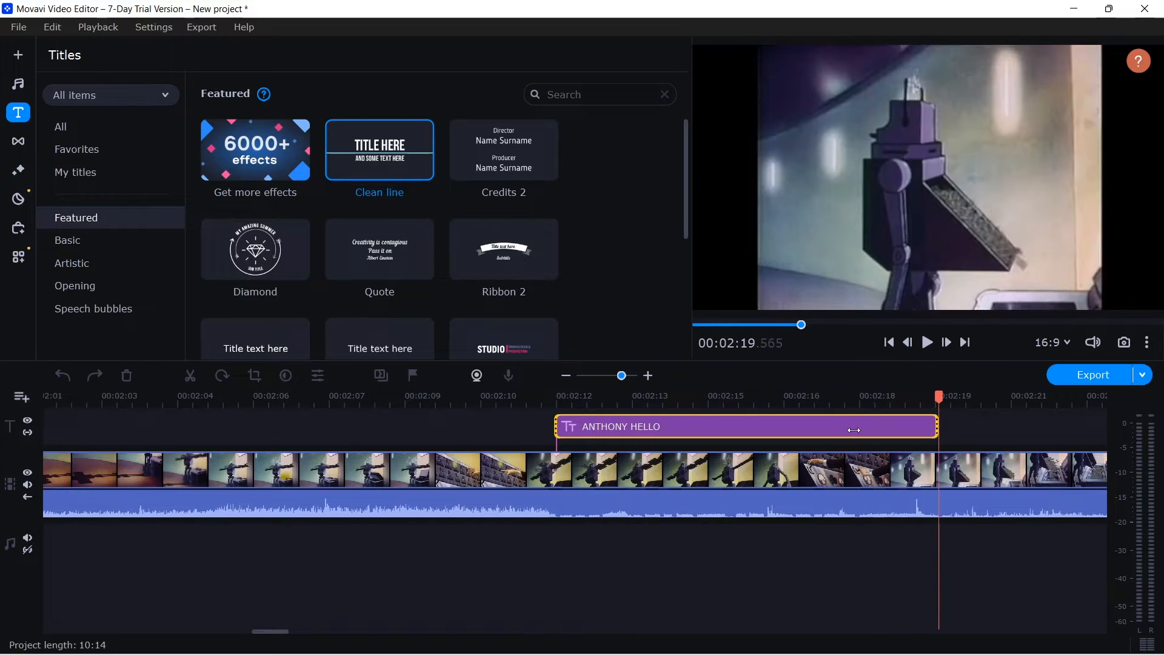
mouse_move(672, 440)
left_mouse_down()
mouse_move(582, 430)
mouse_move(886, 434)
mouse_move(658, 434)
mouse_move(667, 434)
left_mouse_up()
left_click_drag(815, 441, 750, 436)
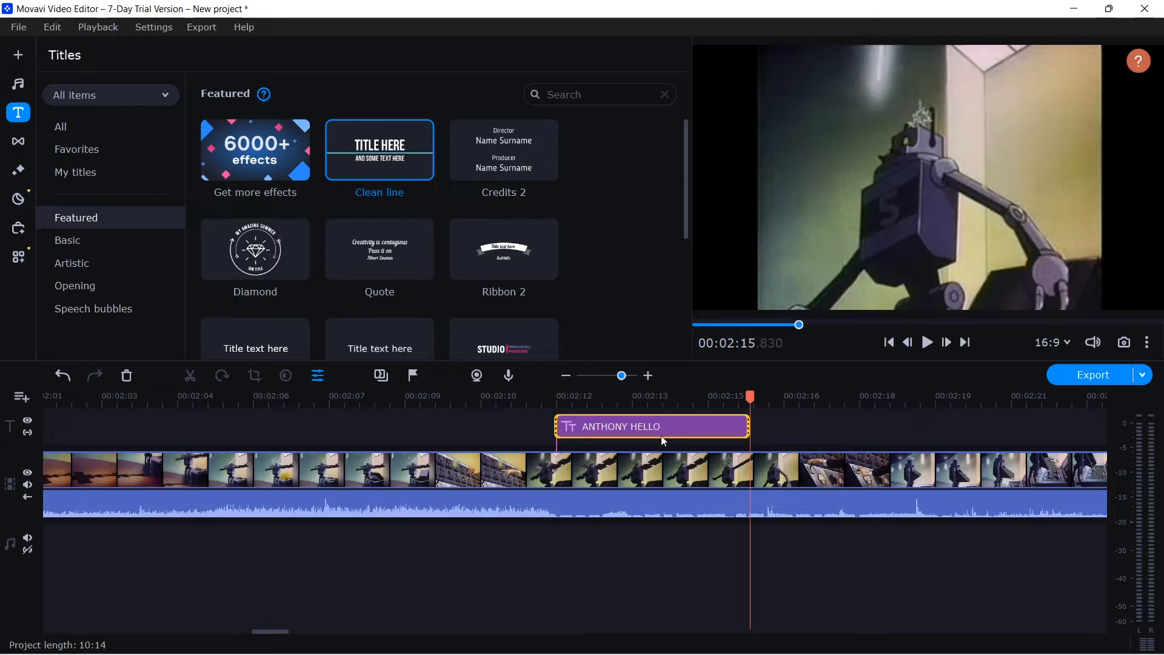
Preview the title at about 00:02:13.905 and delete it from the title track
left_click(652, 399)
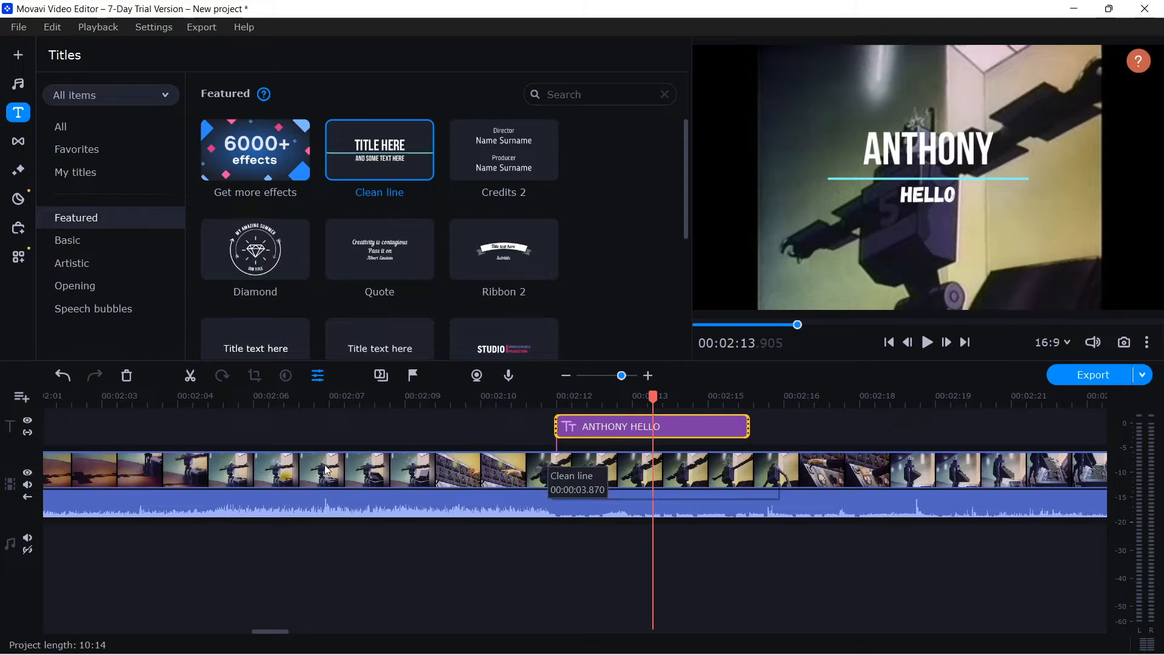
left_click(126, 376)
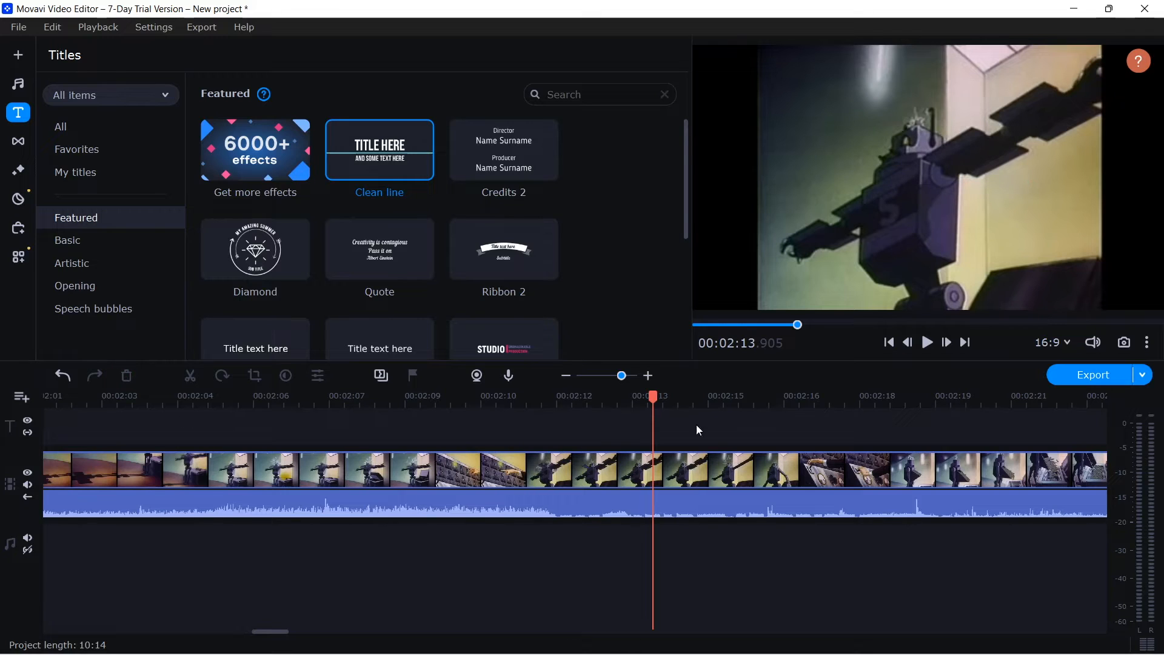
Find where the video's opening credits end, playing that part briefly and returning the playhead to about 00:00:55.800
left_click(613, 375)
left_click(609, 376)
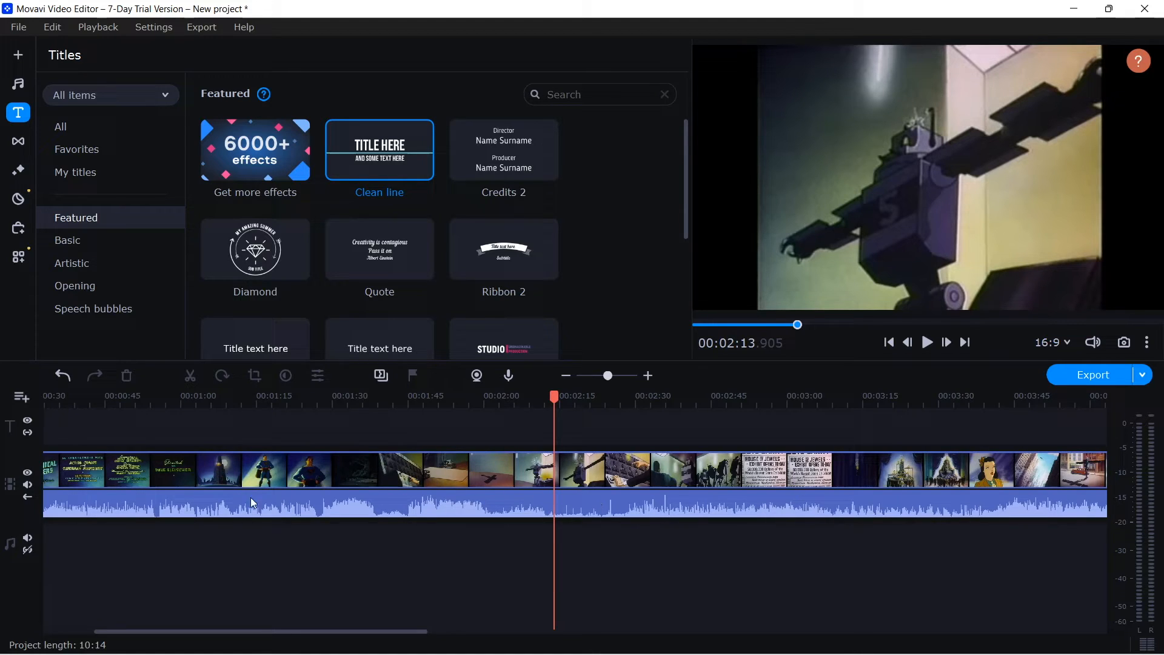
left_click(289, 409)
left_click_drag(558, 400, 155, 446)
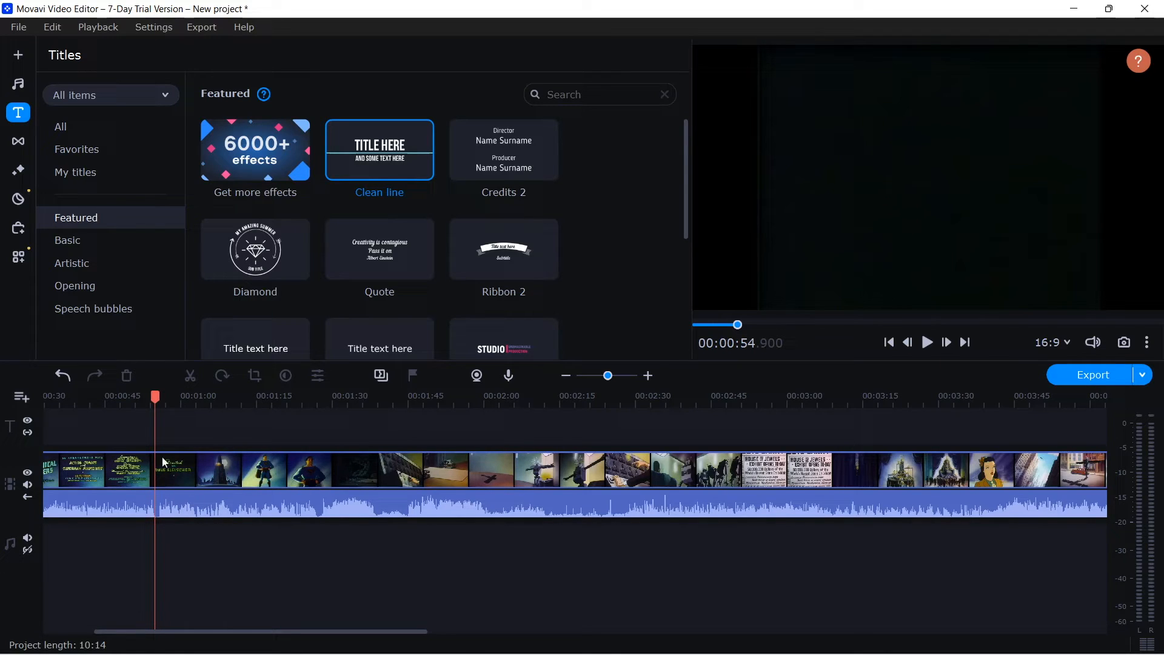
left_click_drag(155, 399, 161, 398)
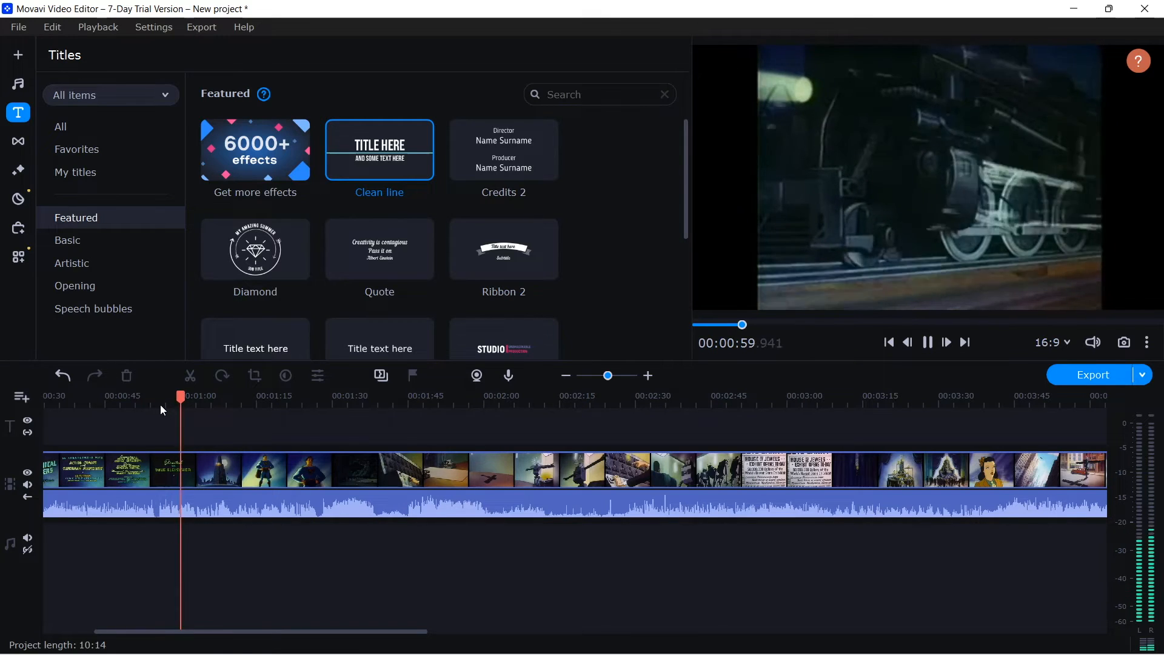
key("space")
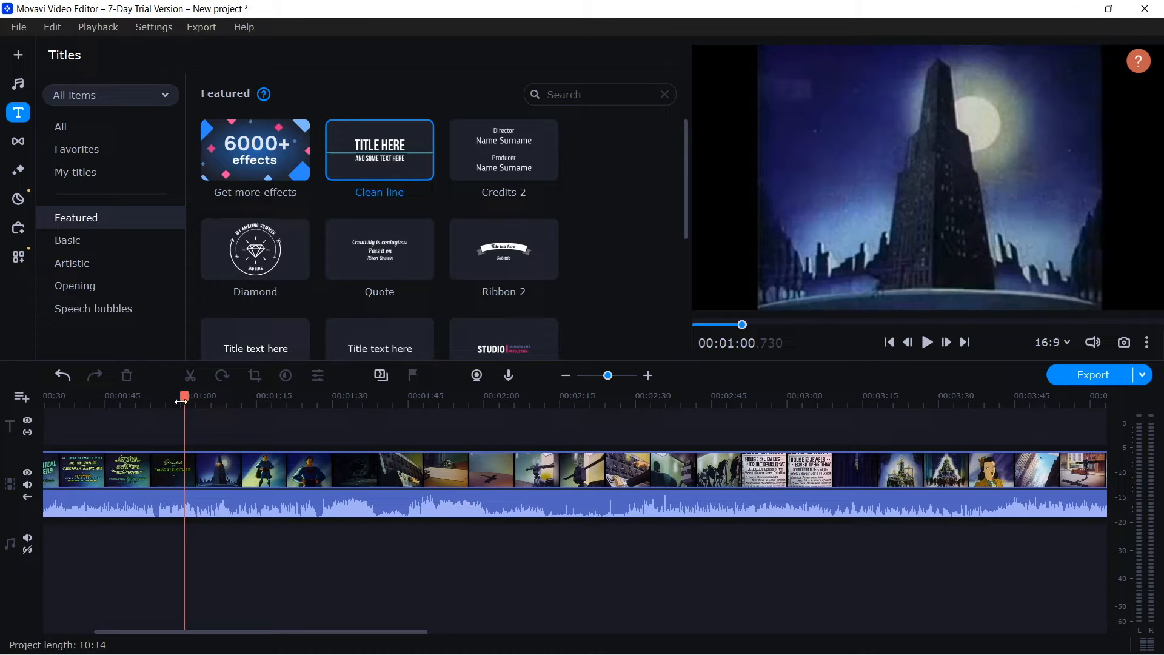
left_click_drag(185, 397, 159, 406)
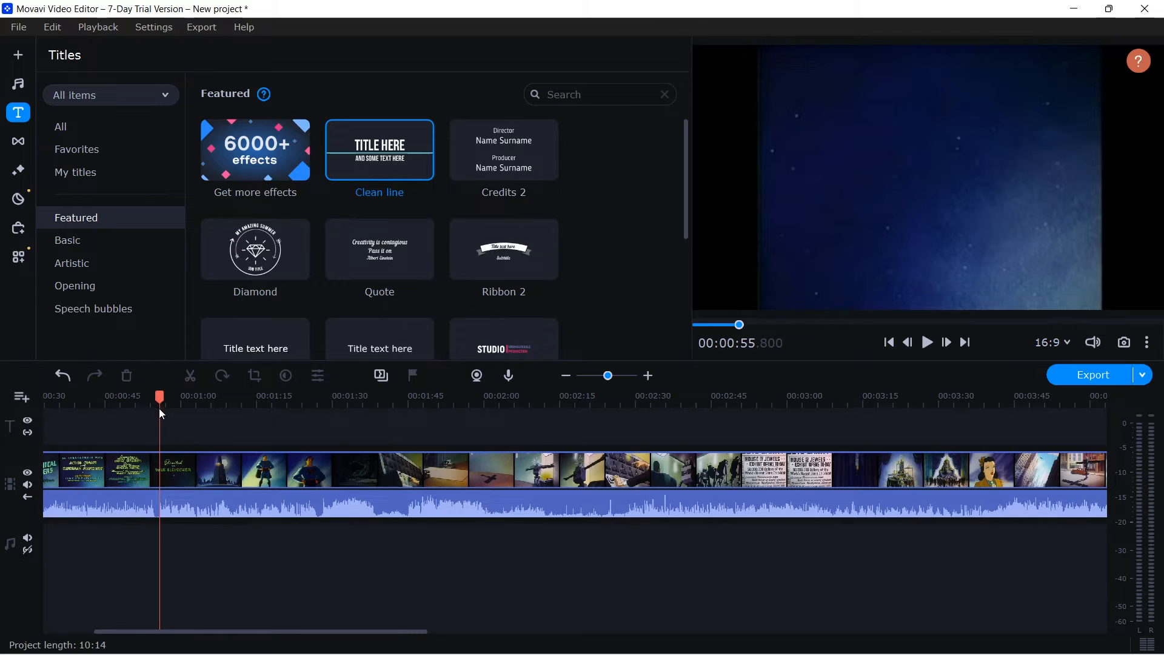
Split the video clip at 00:00:55.590, just after the opening credits
left_click_drag(607, 376, 626, 382)
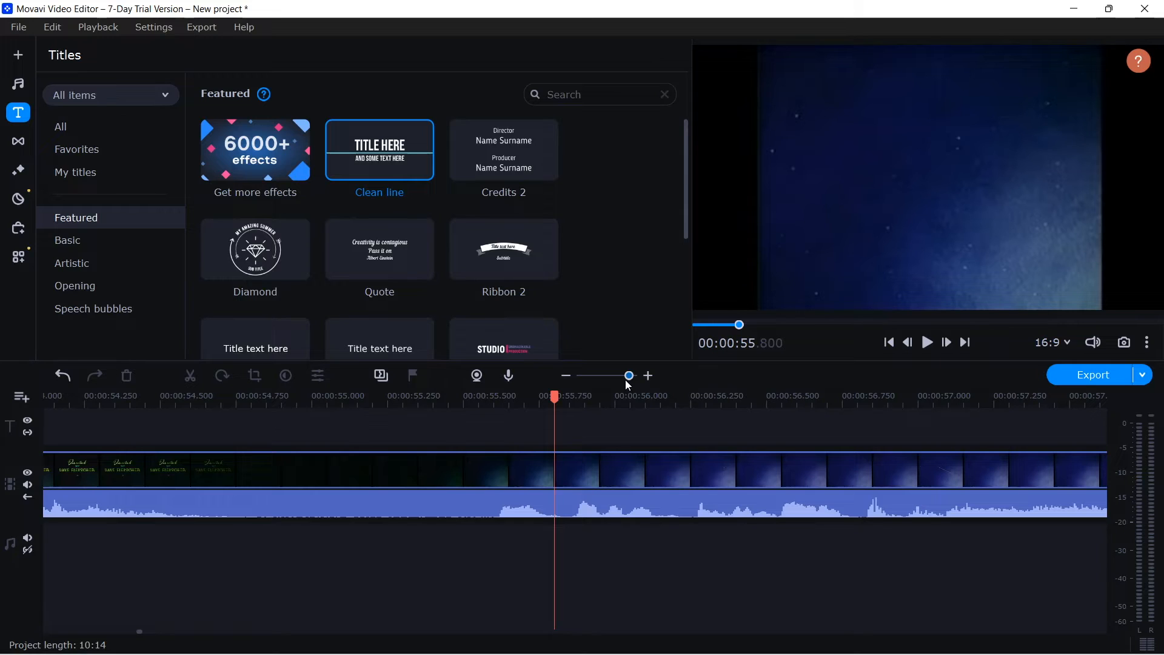
left_click(548, 399)
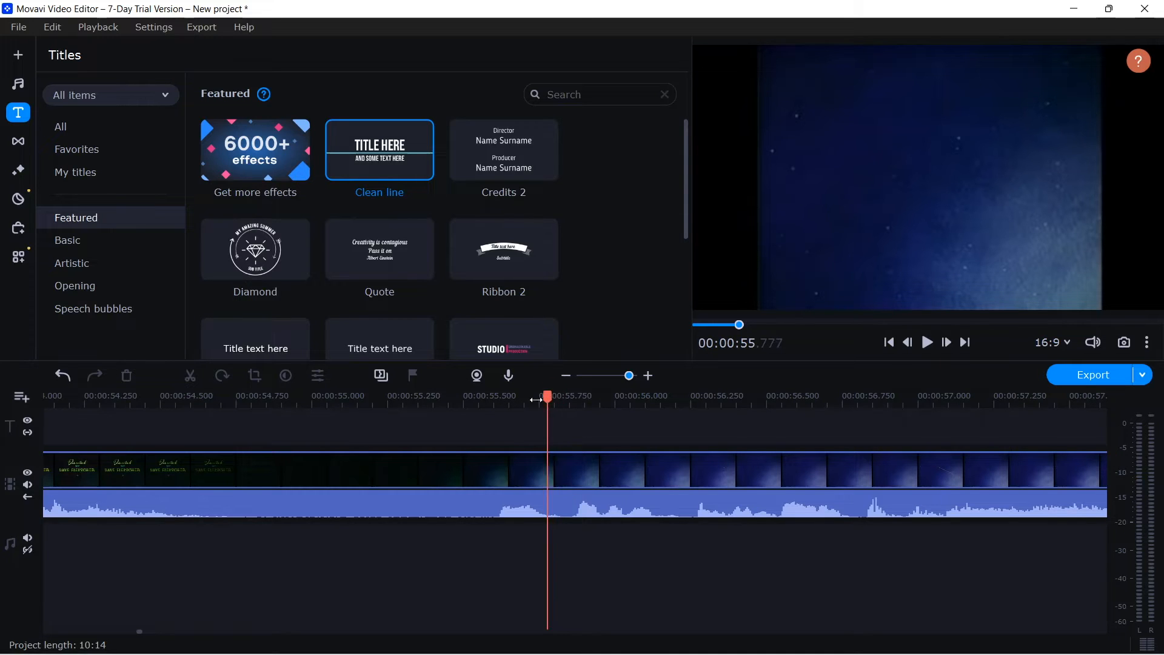
left_click_drag(536, 399, 495, 408)
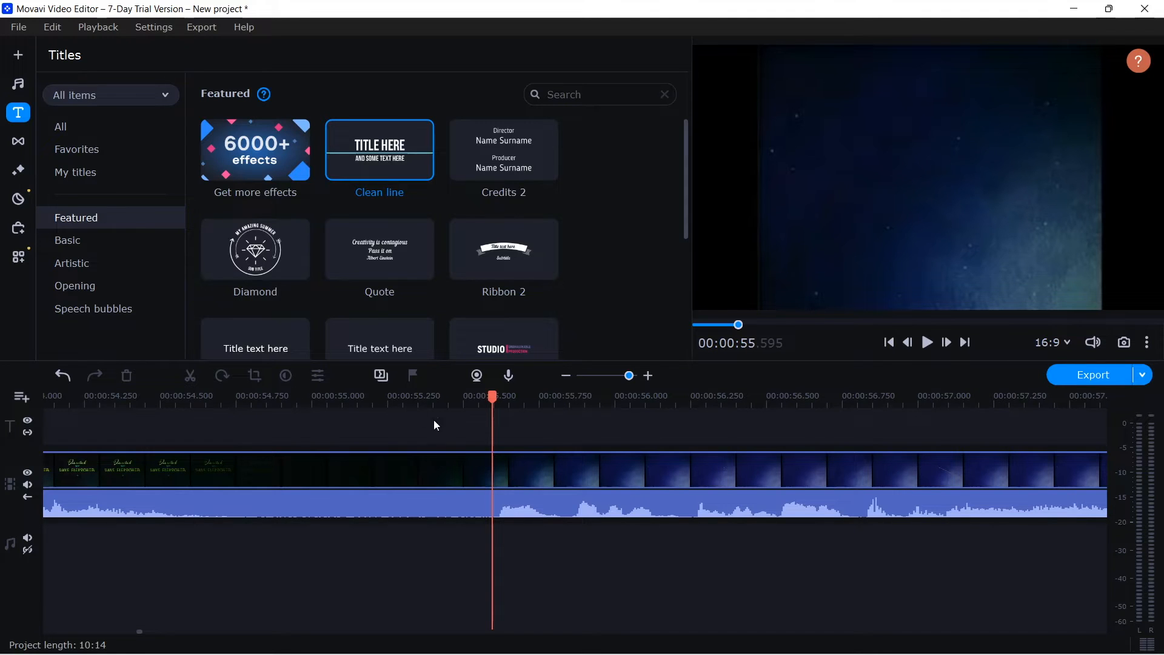
left_click(491, 478)
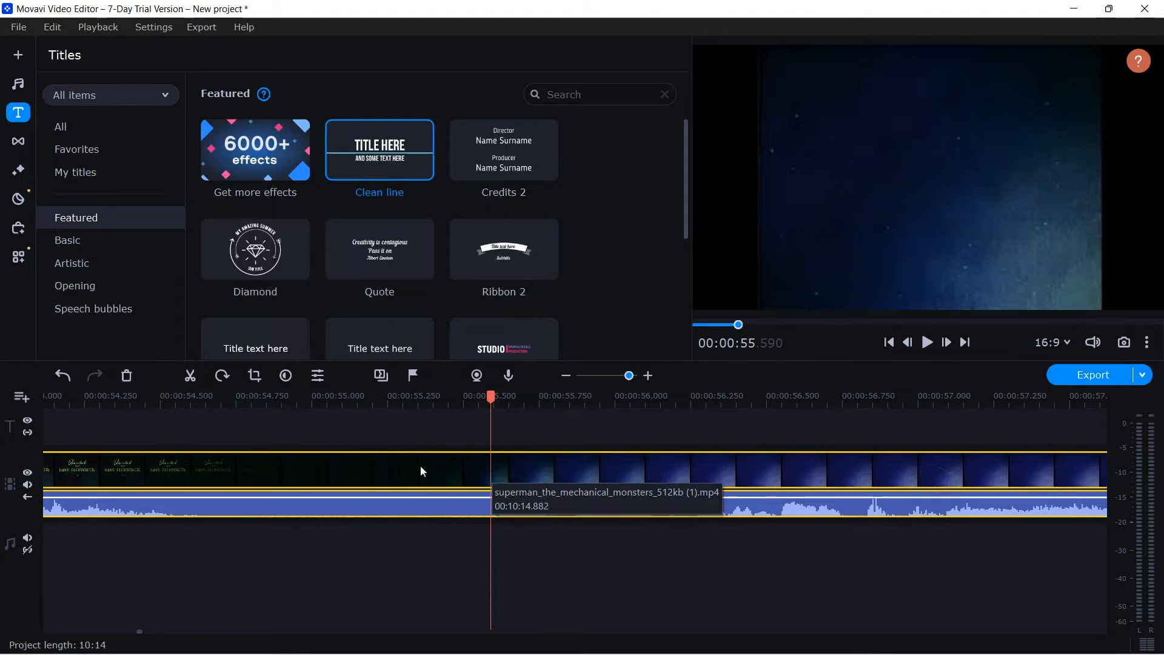
left_click(190, 376)
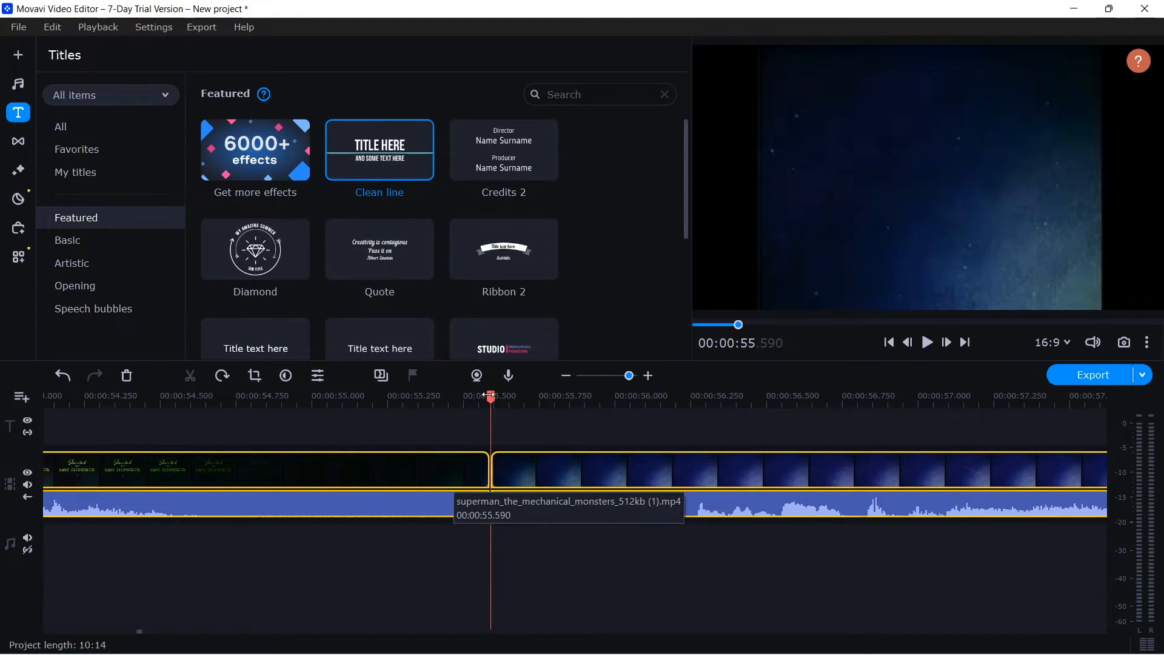
Split the opening credits segment at 00:00:54.867 and undo that split
left_click_drag(490, 397, 269, 436)
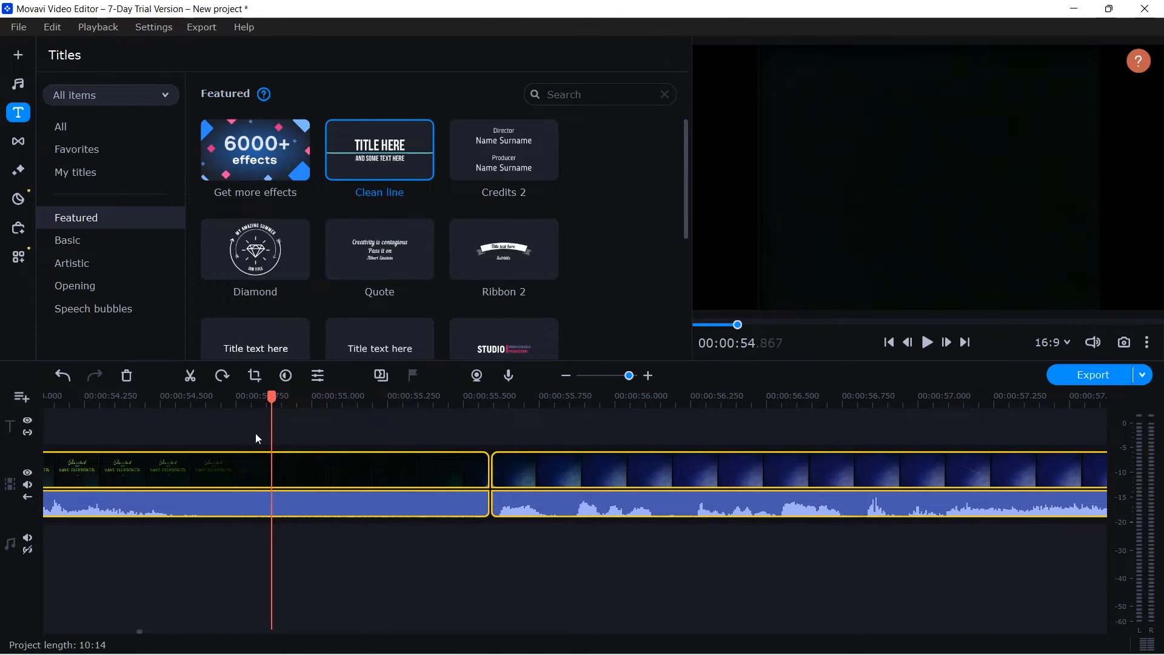
left_click(189, 375)
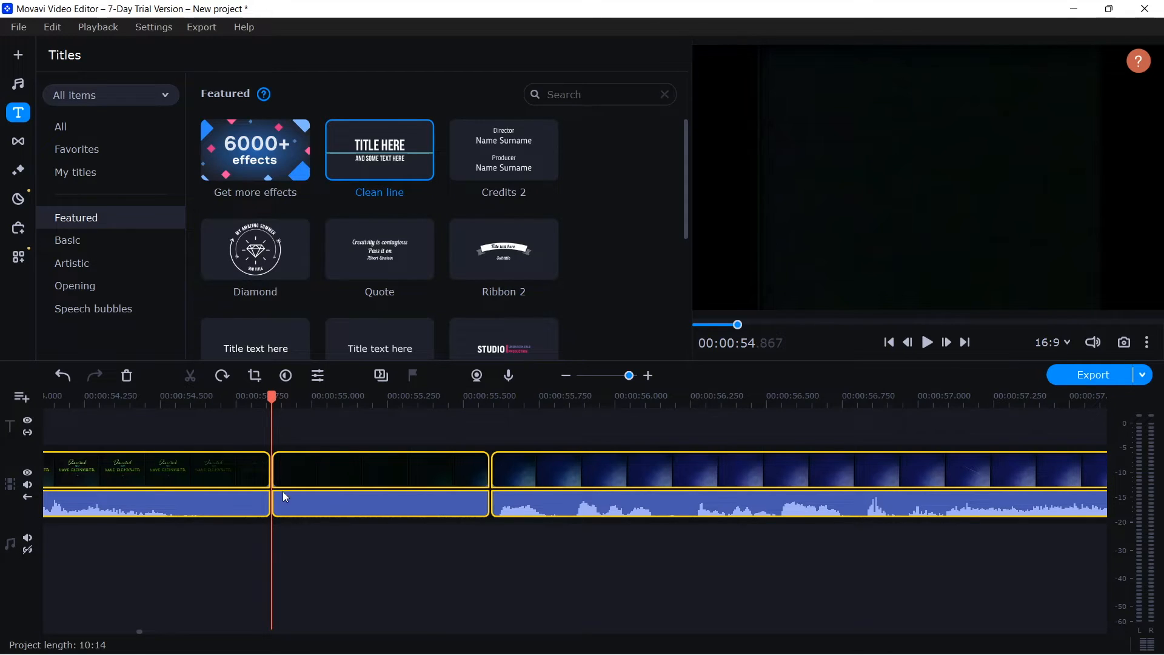
key("ctrl+z")
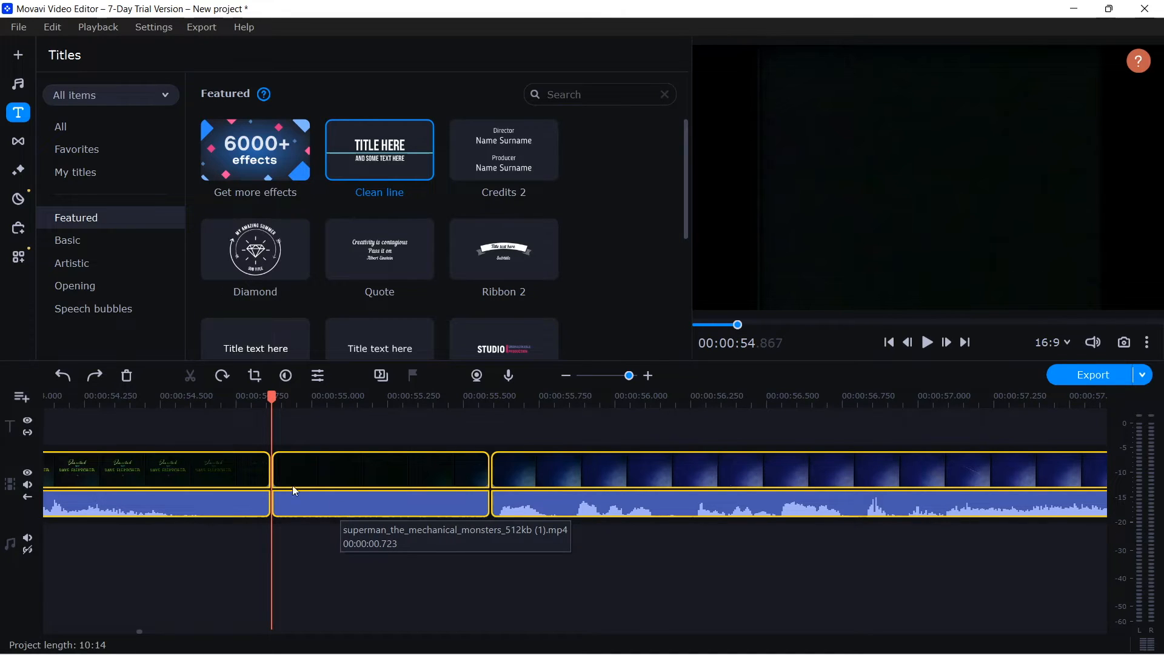
left_click(50, 28)
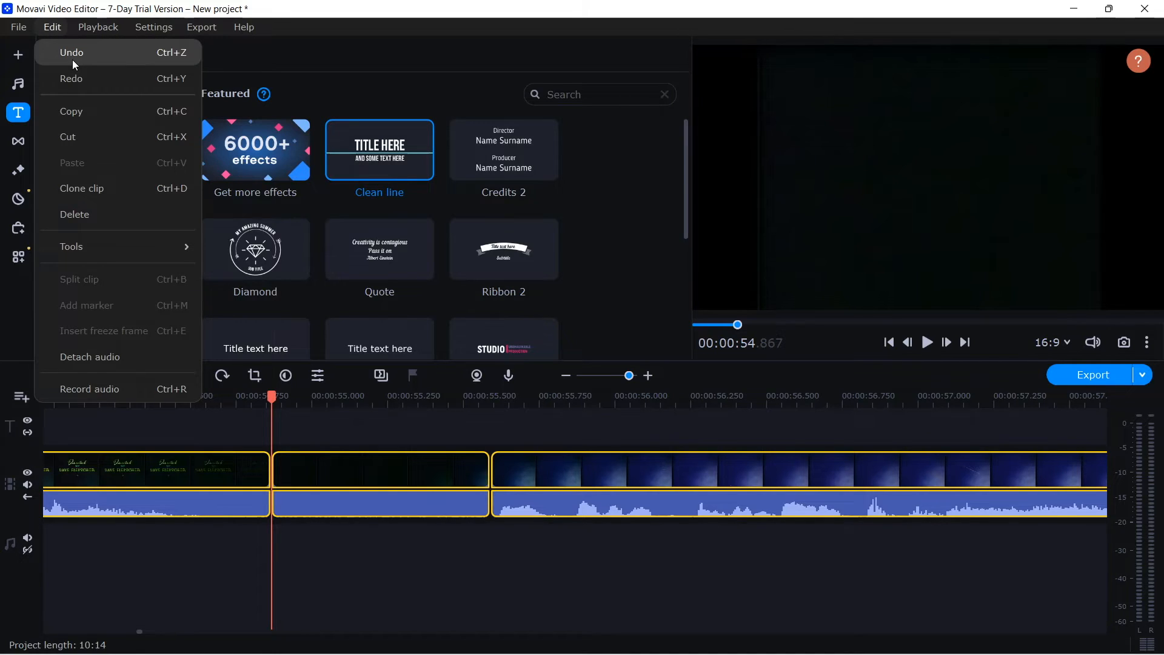
left_click(306, 410)
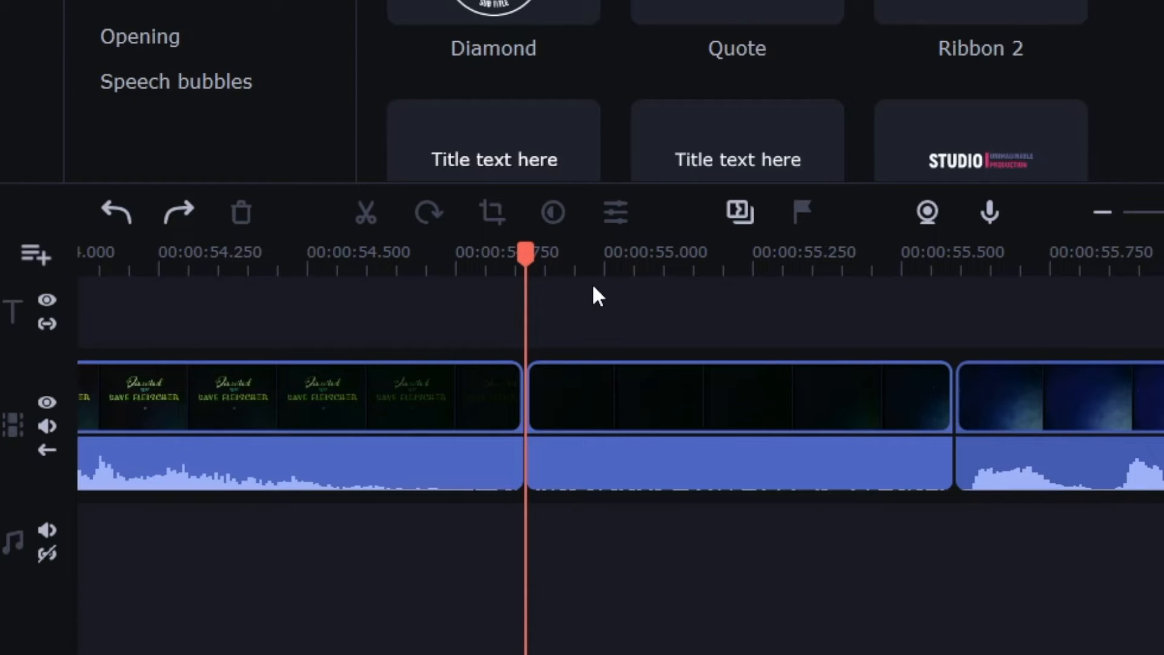
key("ctrl+z")
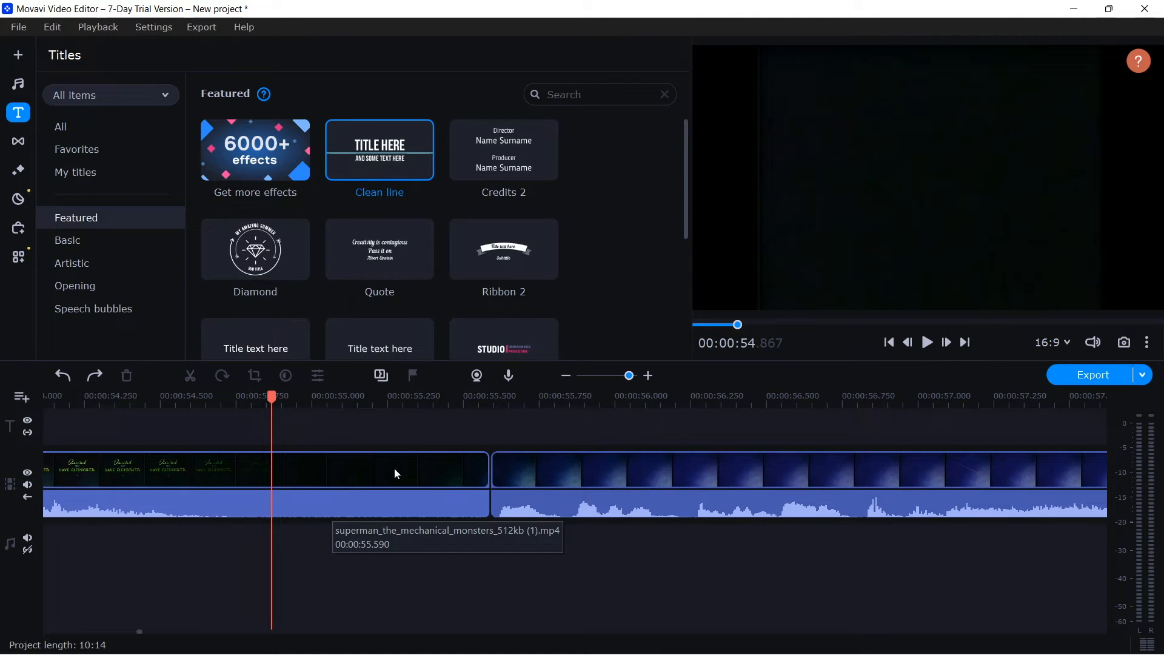
Delete the opening credits segment before the split so the video starts with the first scene
left_click(307, 472)
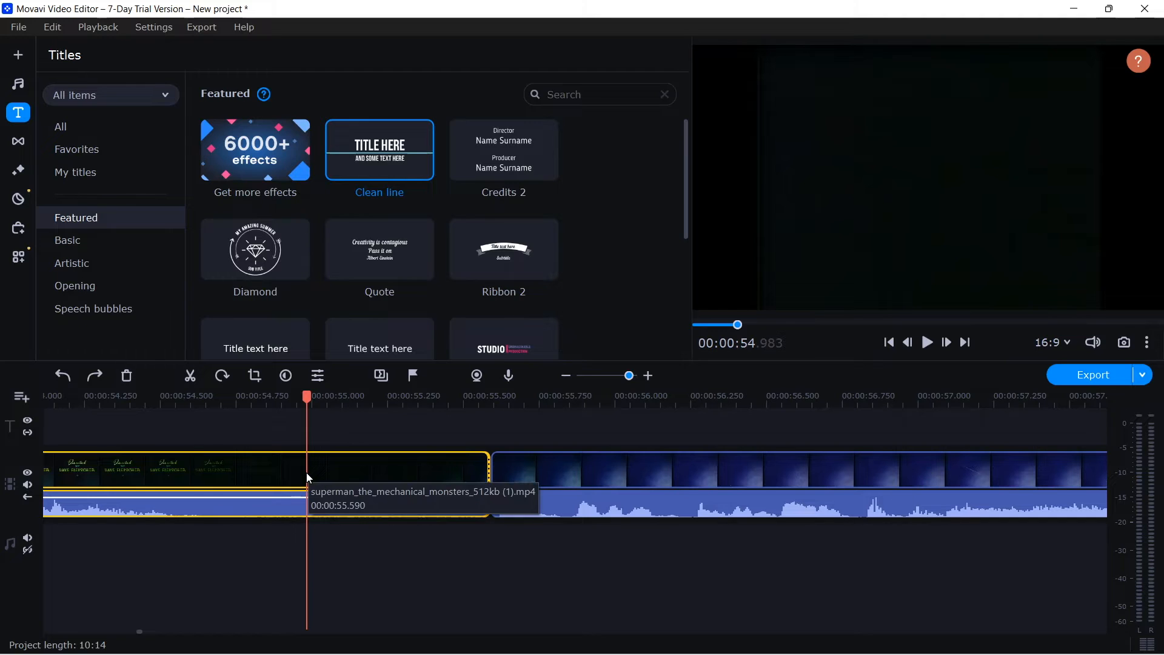
left_click(128, 376)
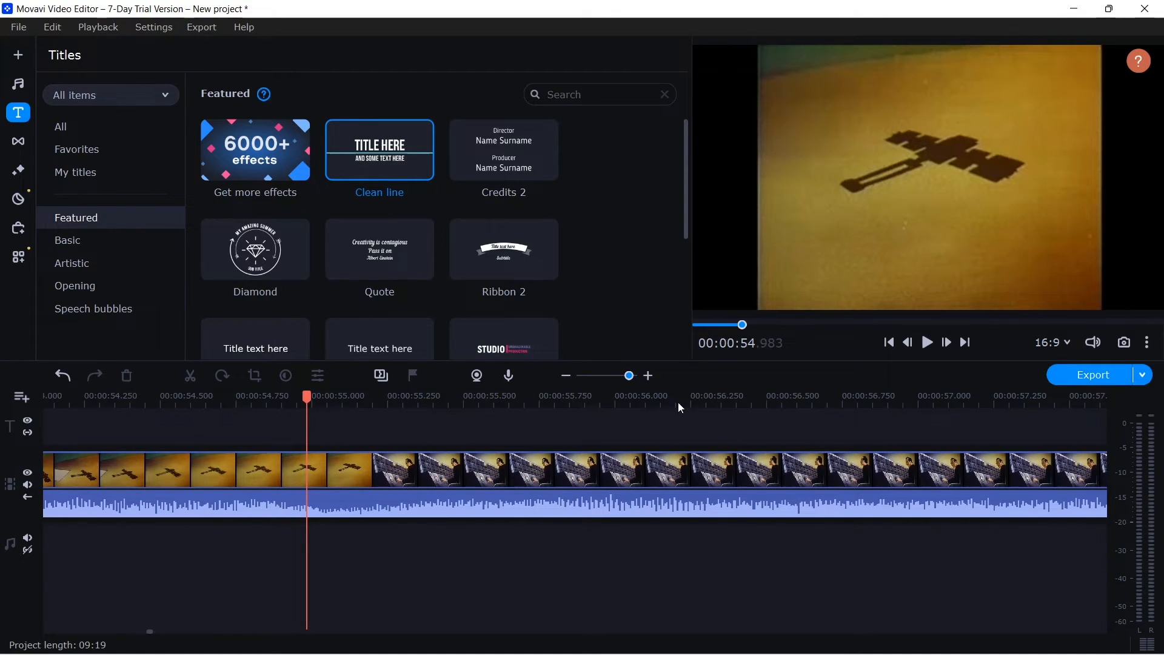
left_click_drag(631, 376, 623, 377)
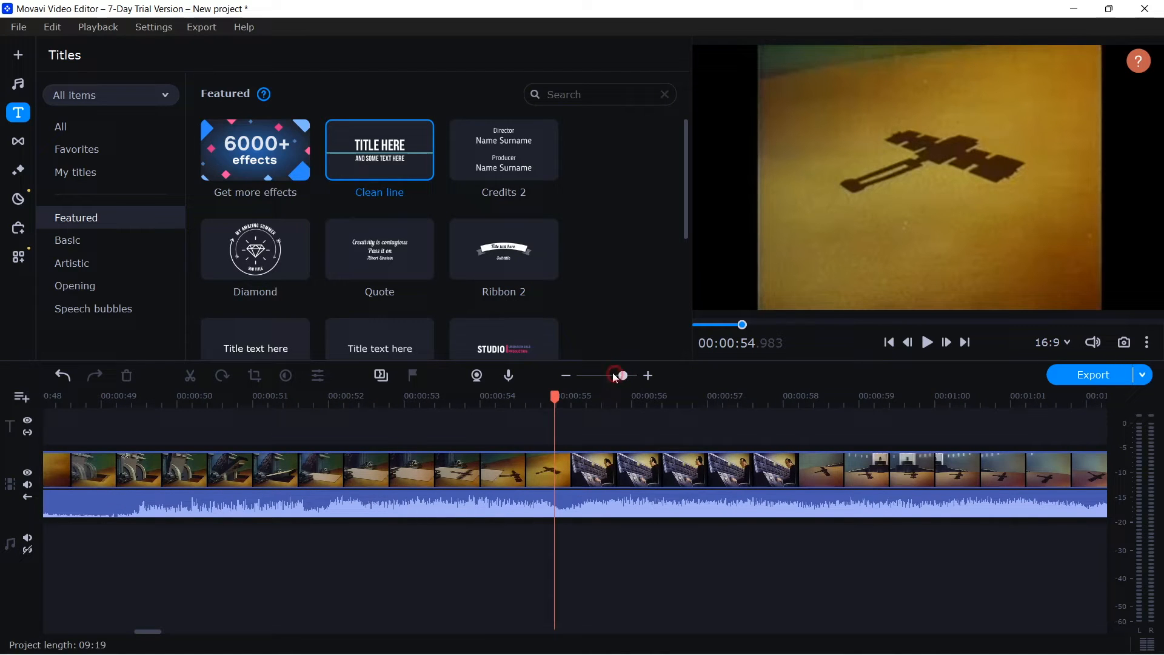
left_click_drag(623, 376, 613, 378)
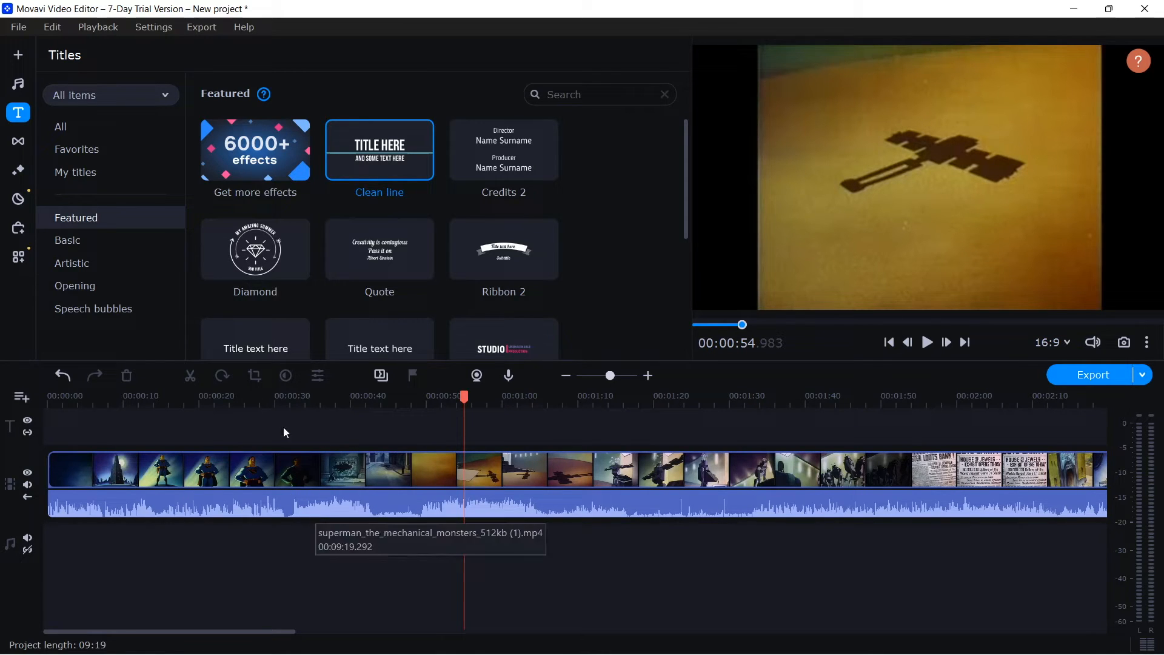
Split the video clip at 00:00:16.400, during the shot of Superman standing in the light beam
left_click(242, 405)
left_click_drag(240, 405, 176, 428)
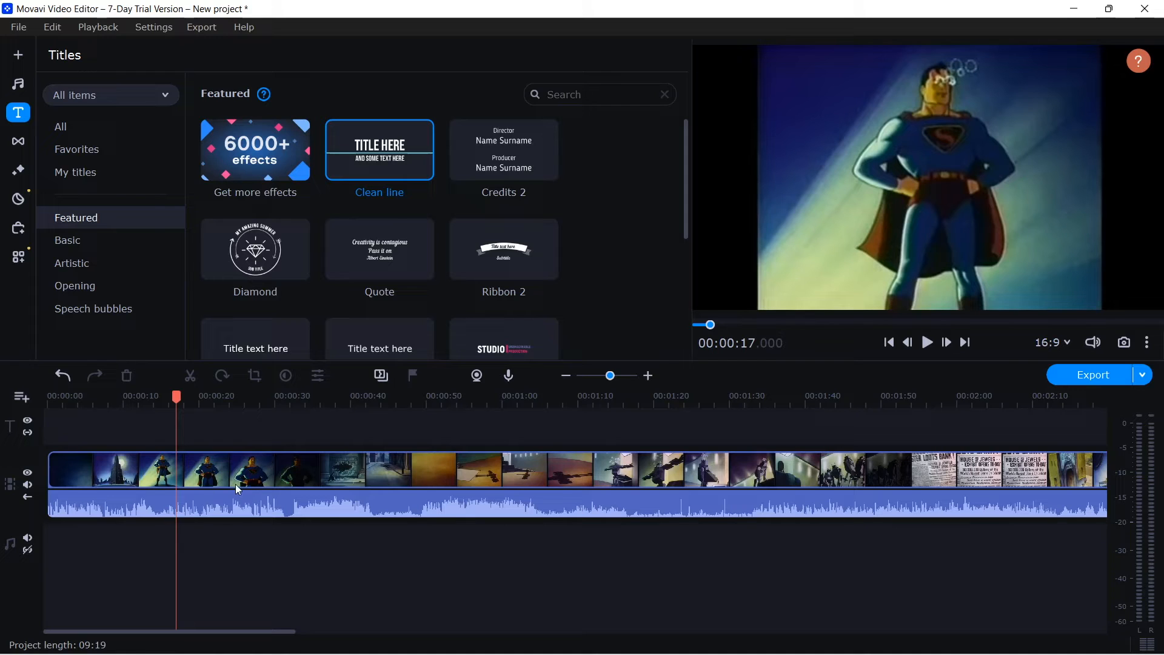
left_click(185, 476)
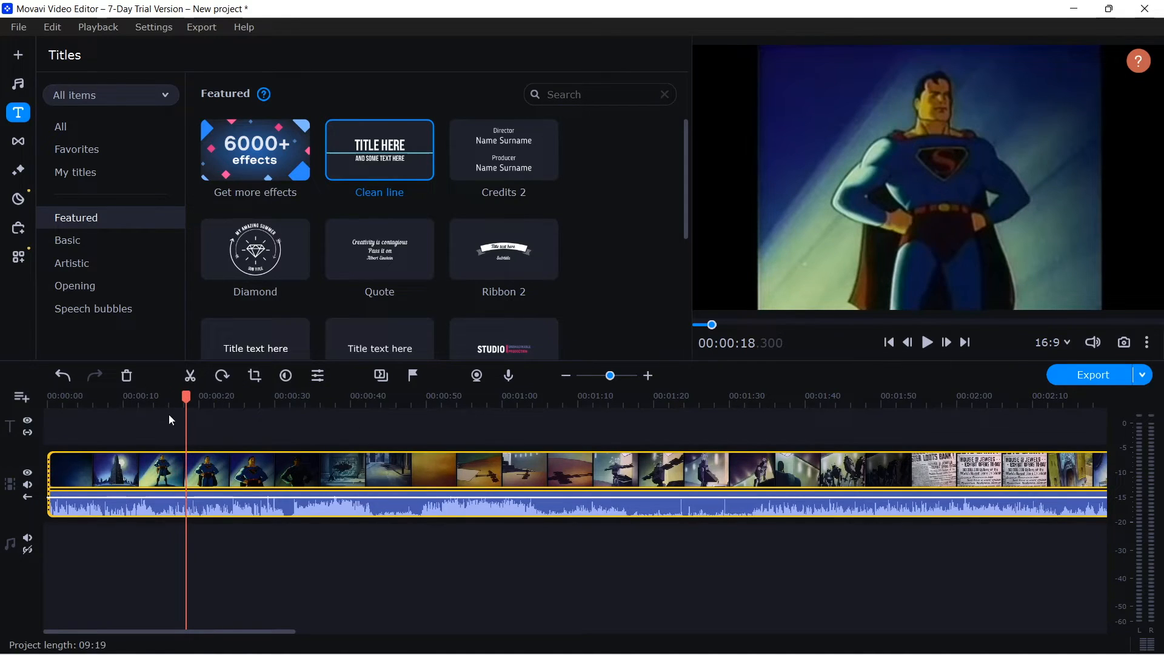
left_click_drag(177, 397, 172, 399)
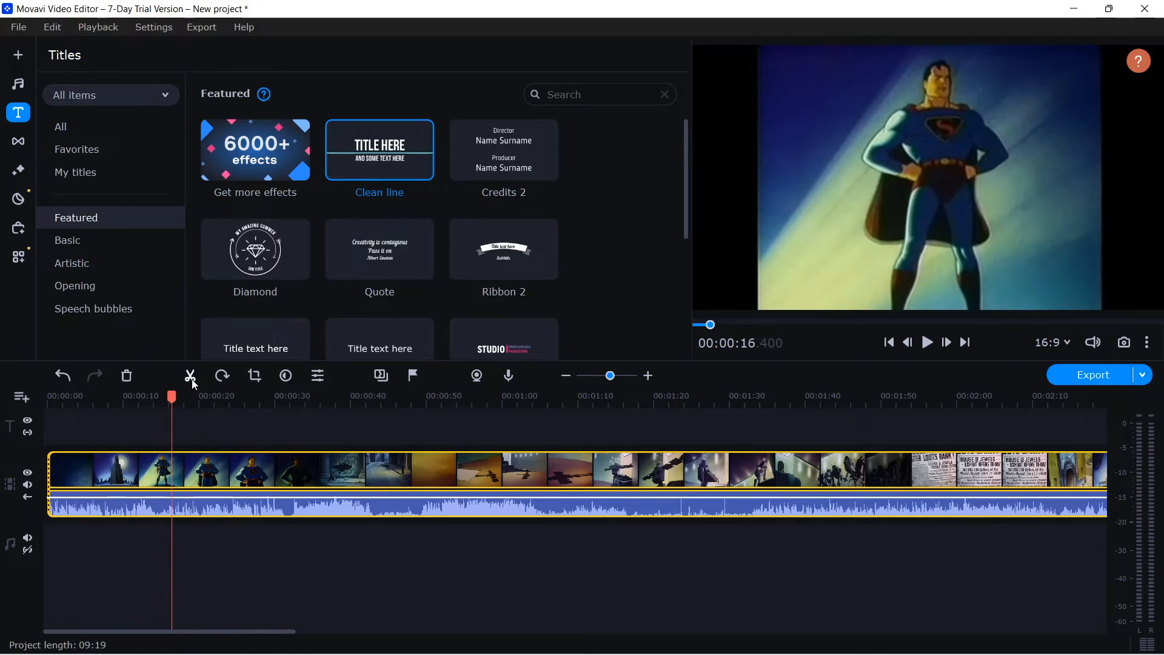
left_click(190, 375)
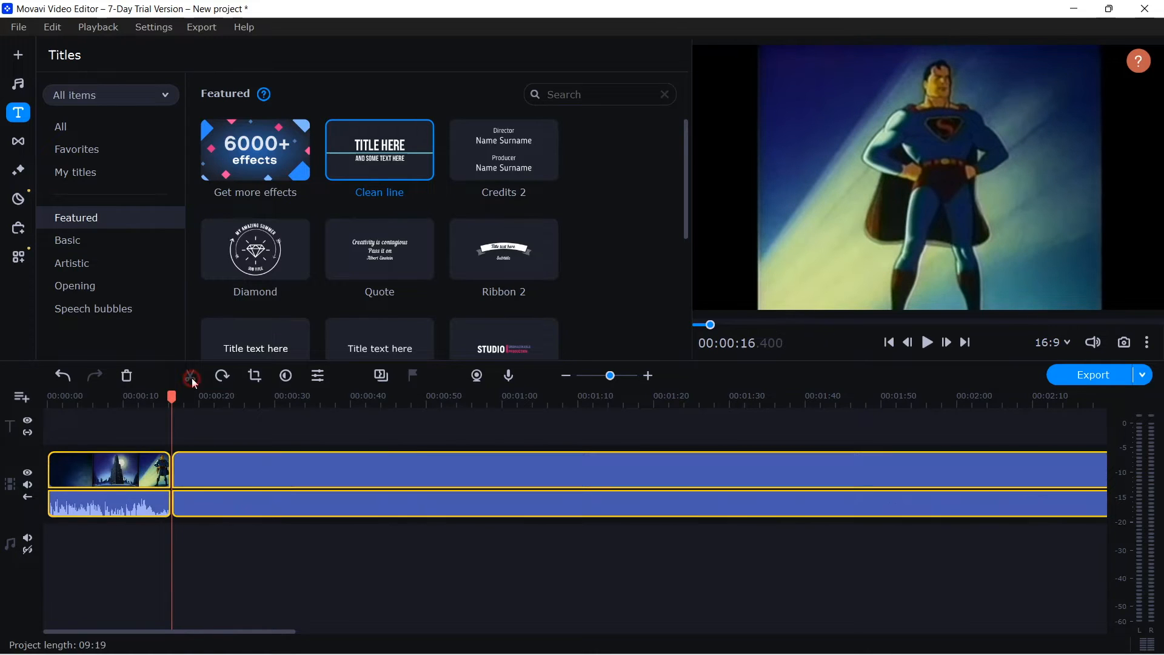
left_click(955, 415)
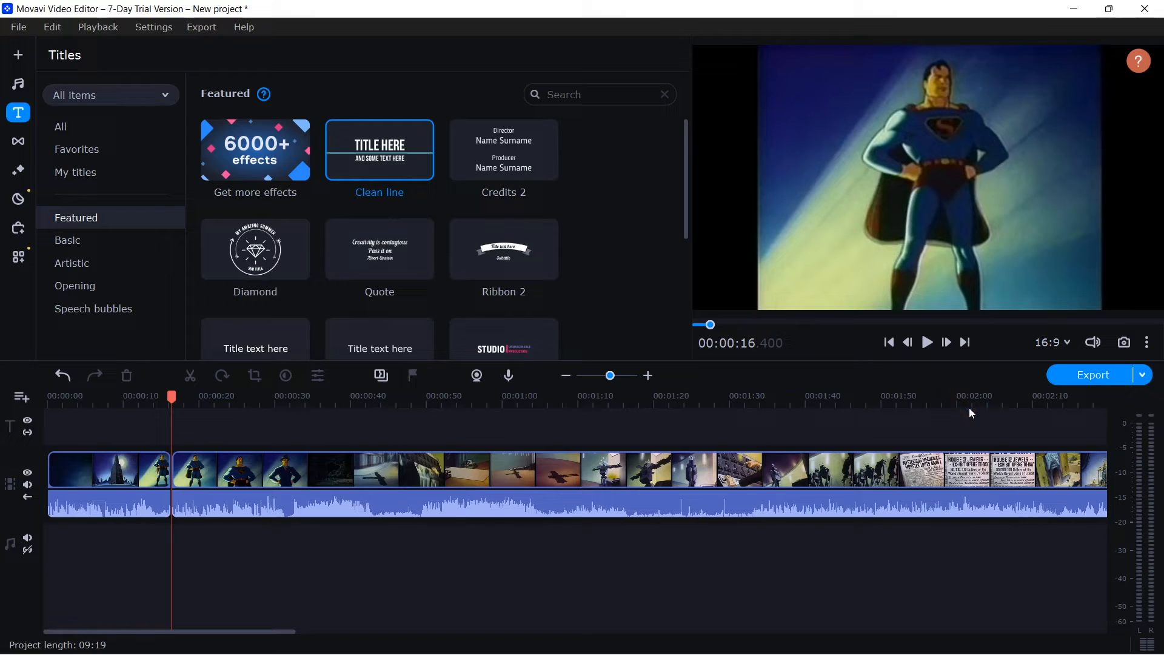
Split the clip at 00:08:52.800, where the newspaper appears, and delete the middle segment between the two splits
left_click_drag(170, 398, 1082, 461)
left_click_drag(630, 438, 532, 442)
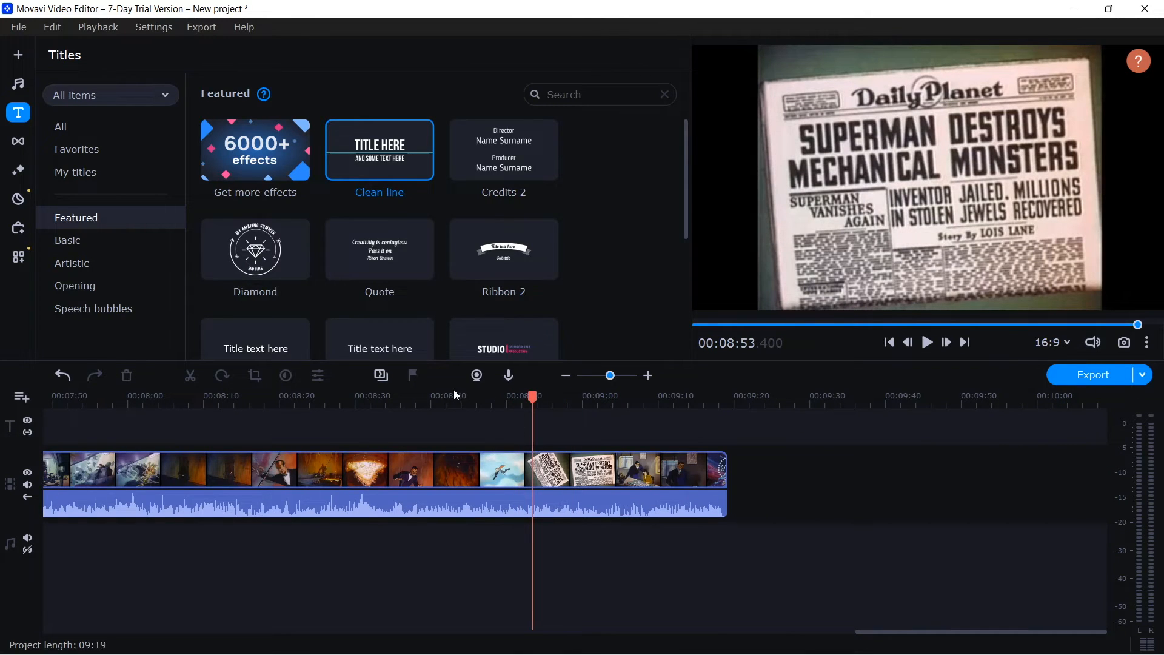
left_click(558, 470)
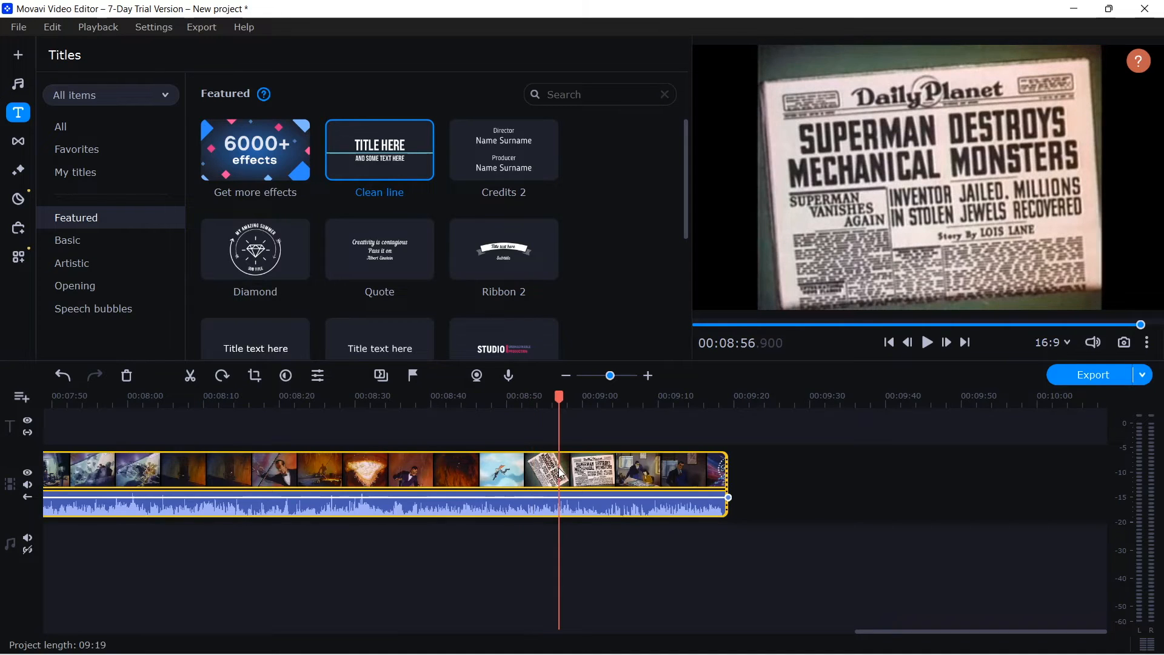
left_click(527, 407)
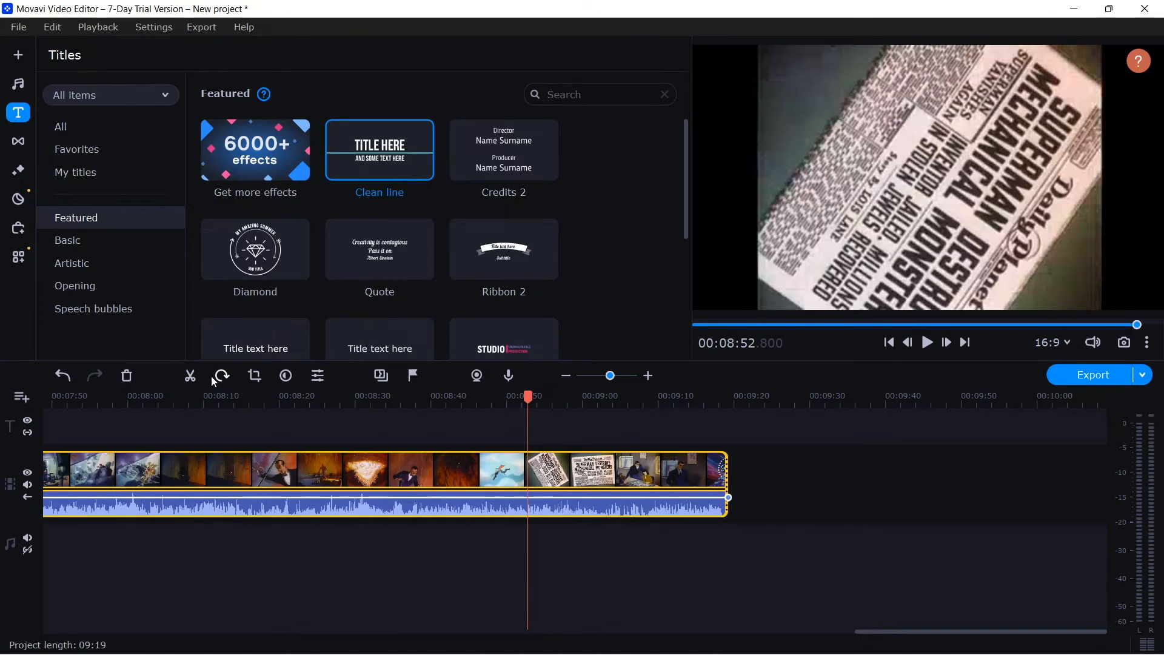
left_click(190, 376)
left_click(315, 470)
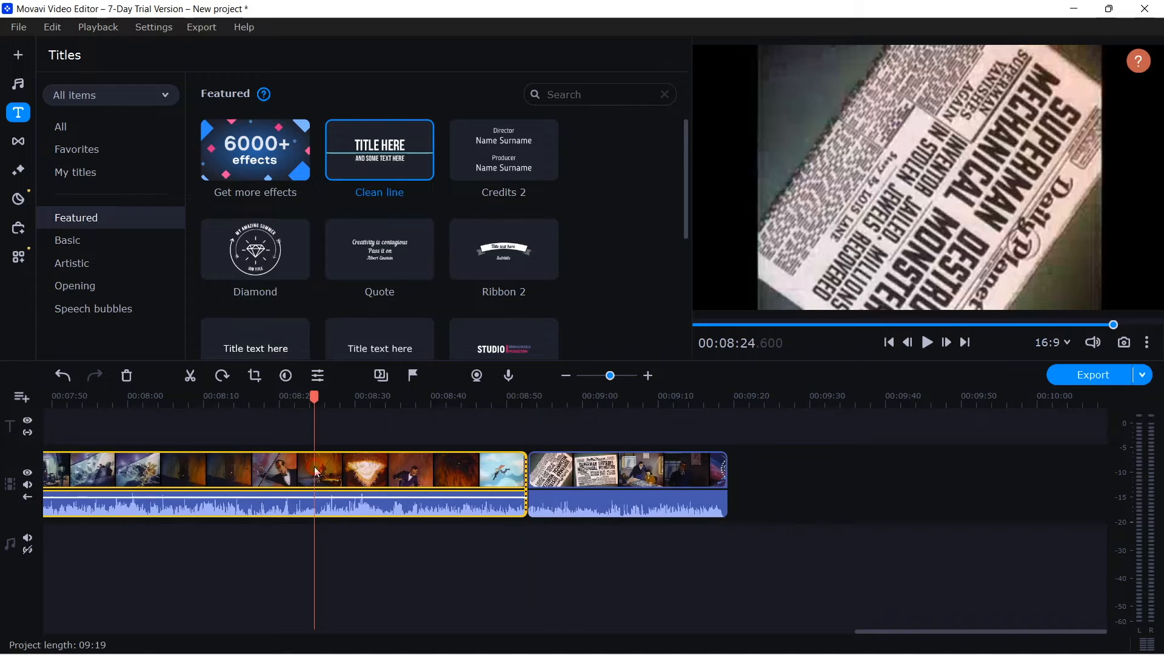
left_click(126, 375)
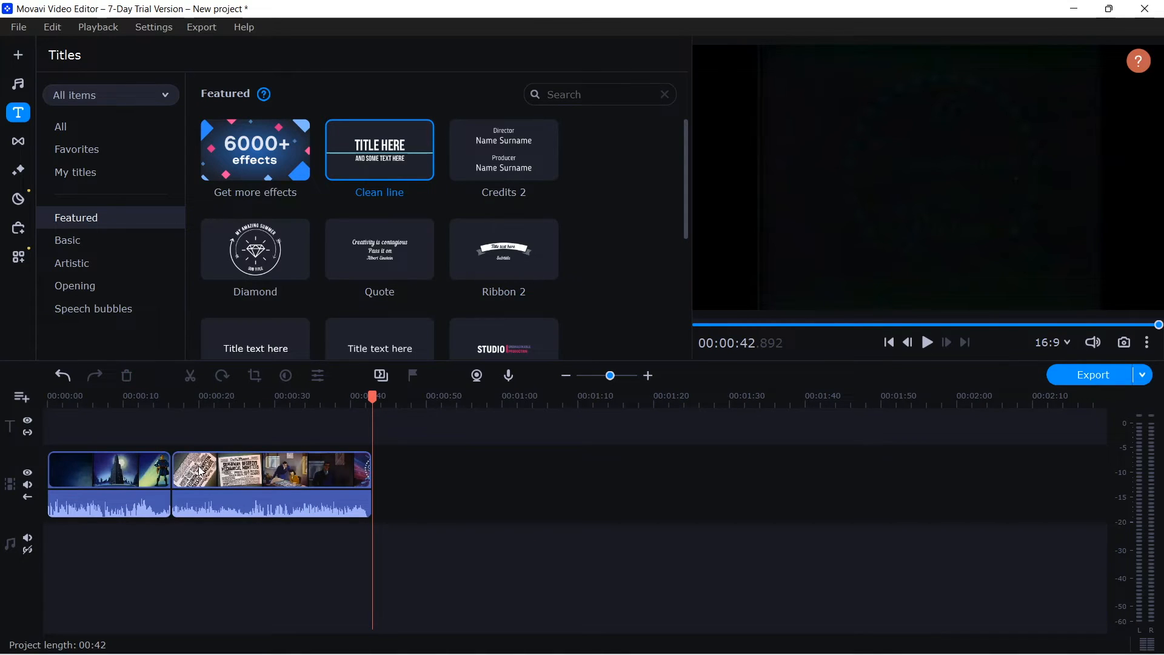
Add the Lens transition from the Featured transitions between the two remaining clips
left_click(18, 142)
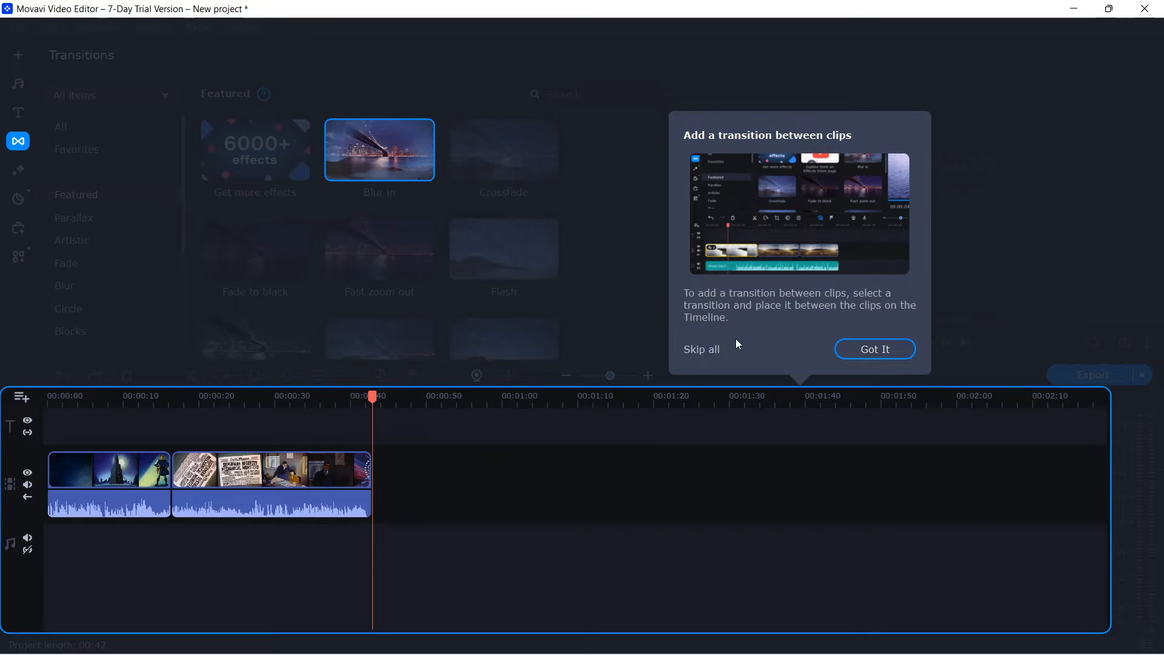
left_click(875, 349)
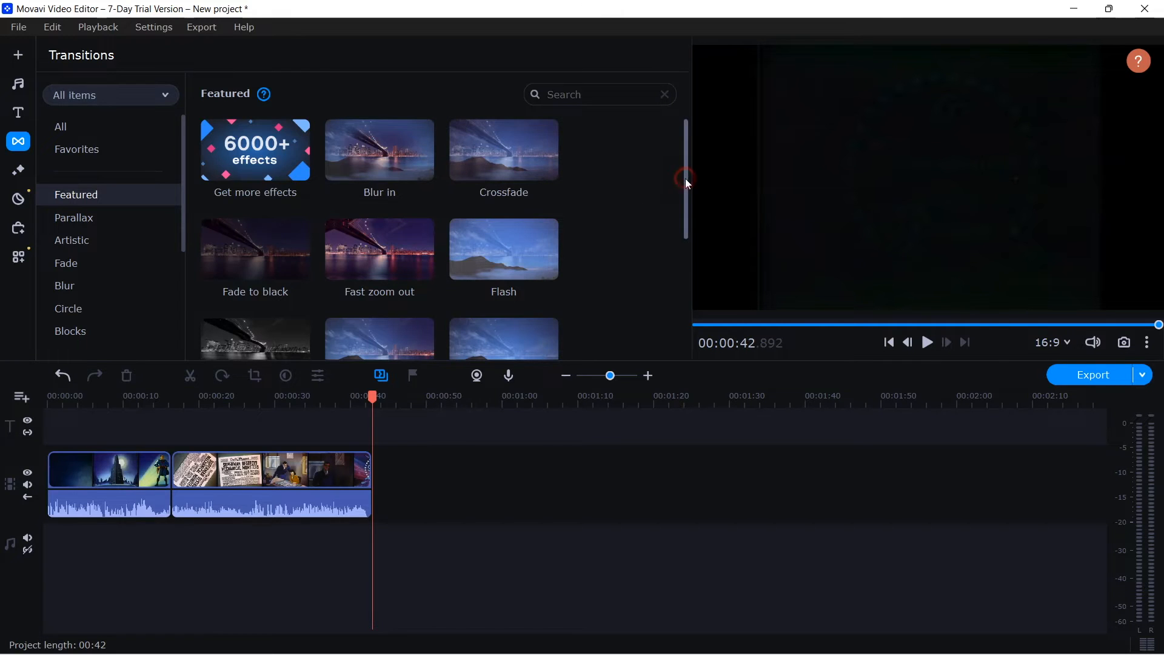
left_click_drag(685, 179, 682, 324)
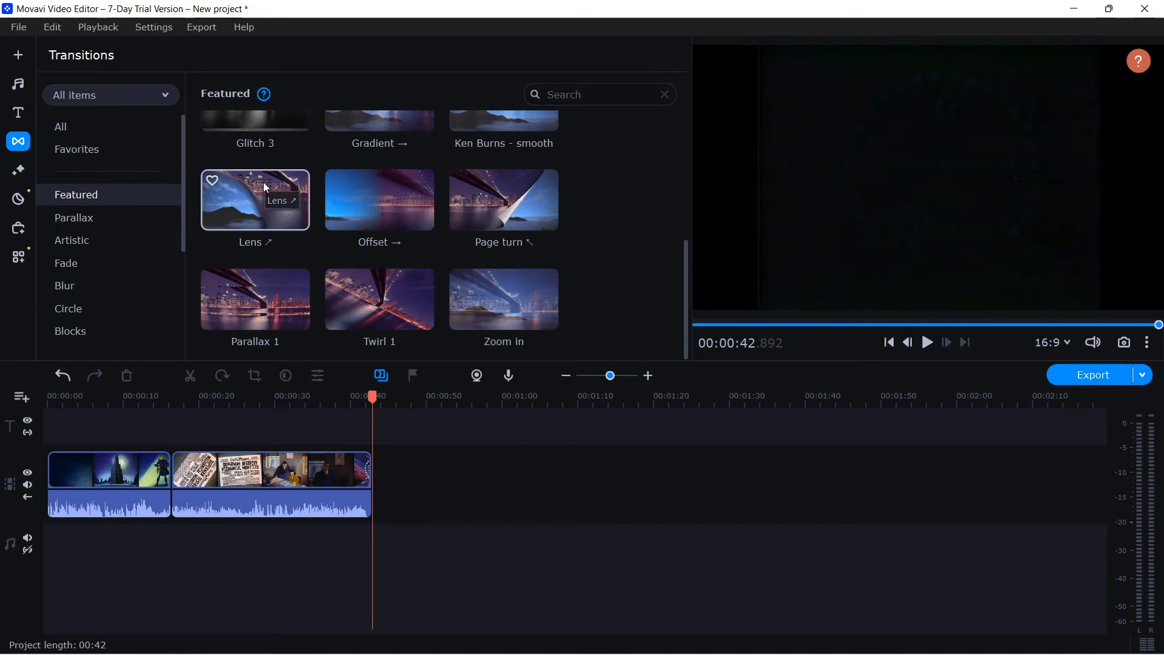
left_click_drag(266, 186, 121, 519)
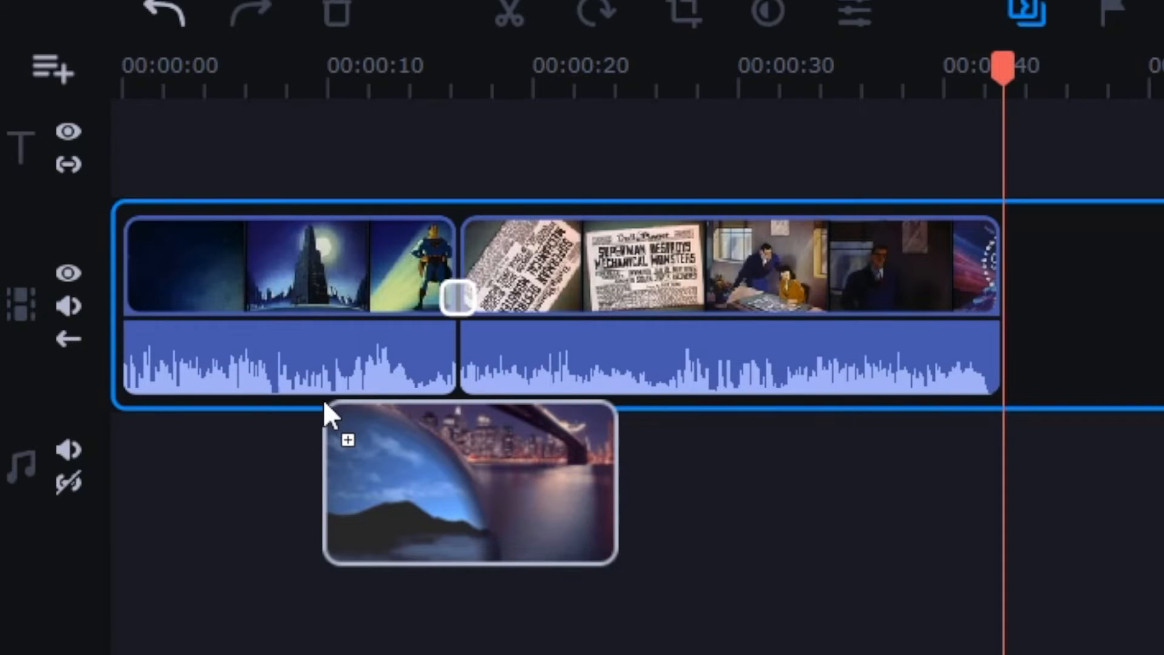
left_click_drag(322, 399, 322, 400)
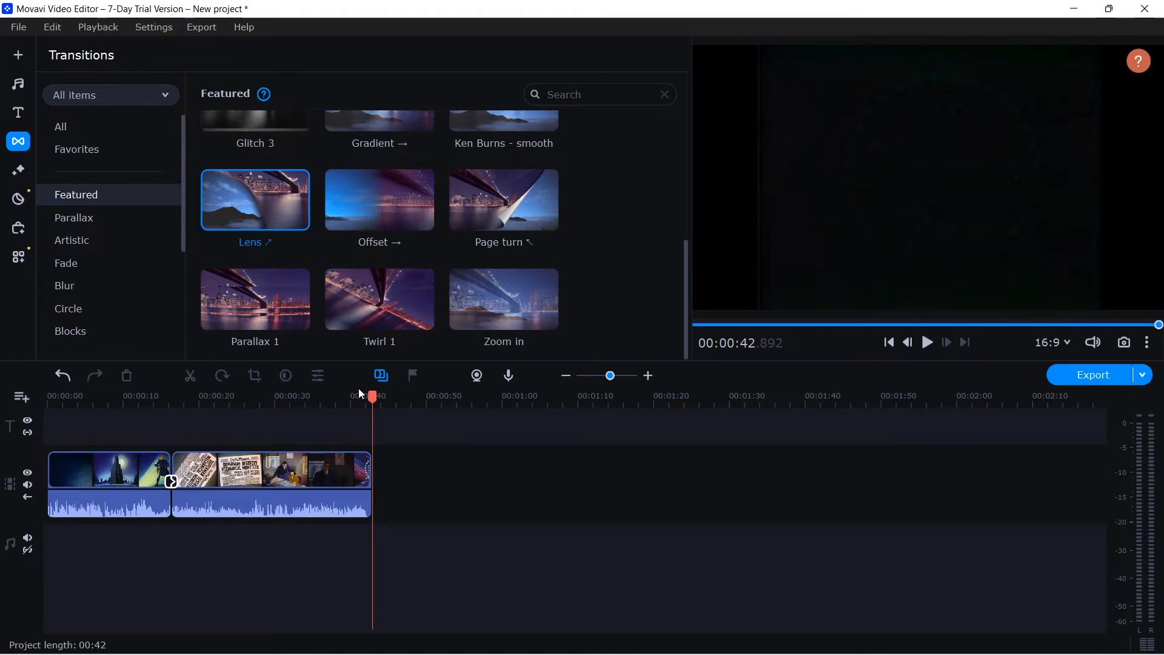
Preview the Lens transition at 00:00:16.200 and lengthen it so that it ends at about 00:00:29.430
left_click_drag(369, 397, 170, 436)
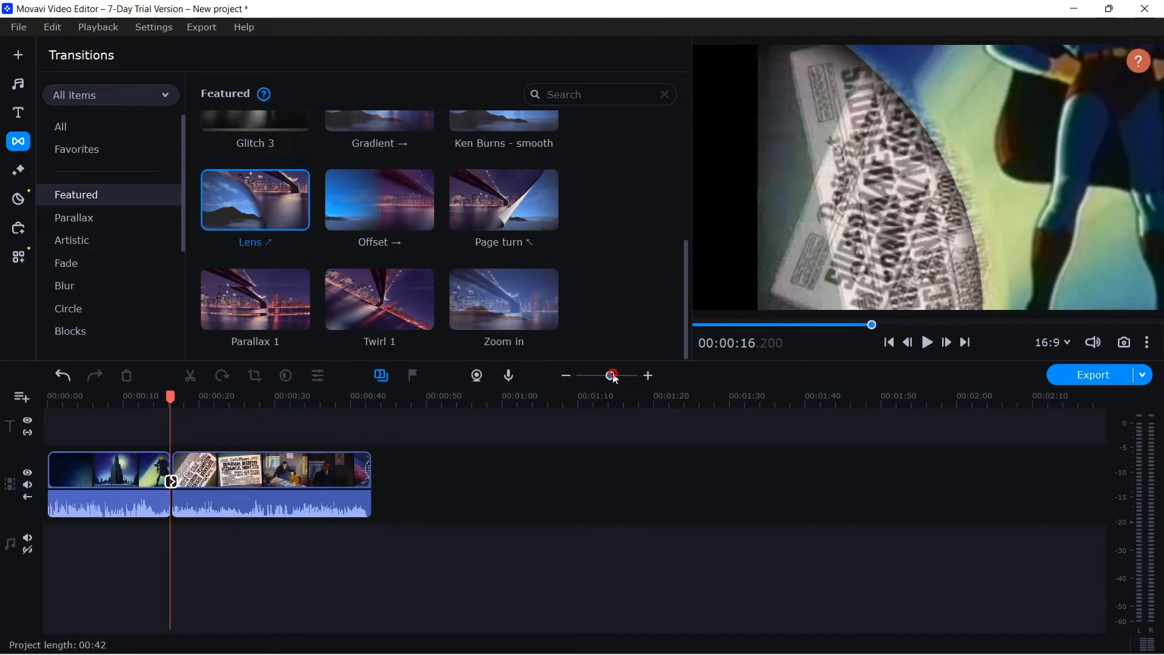
left_click_drag(614, 379, 621, 372)
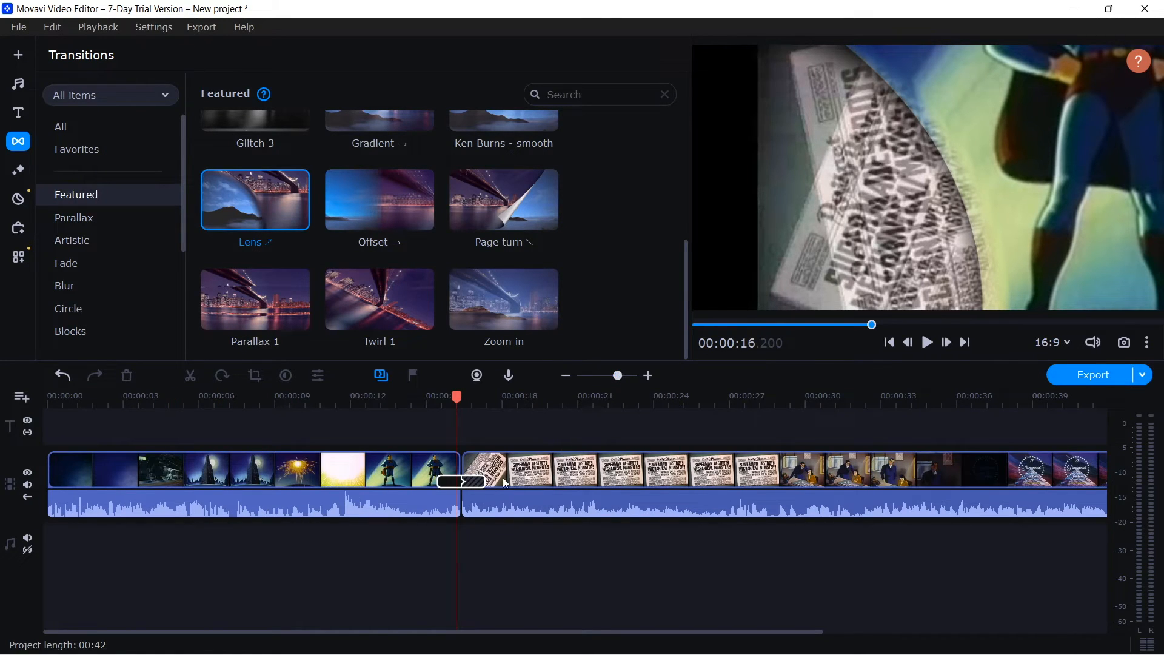
left_click(482, 482)
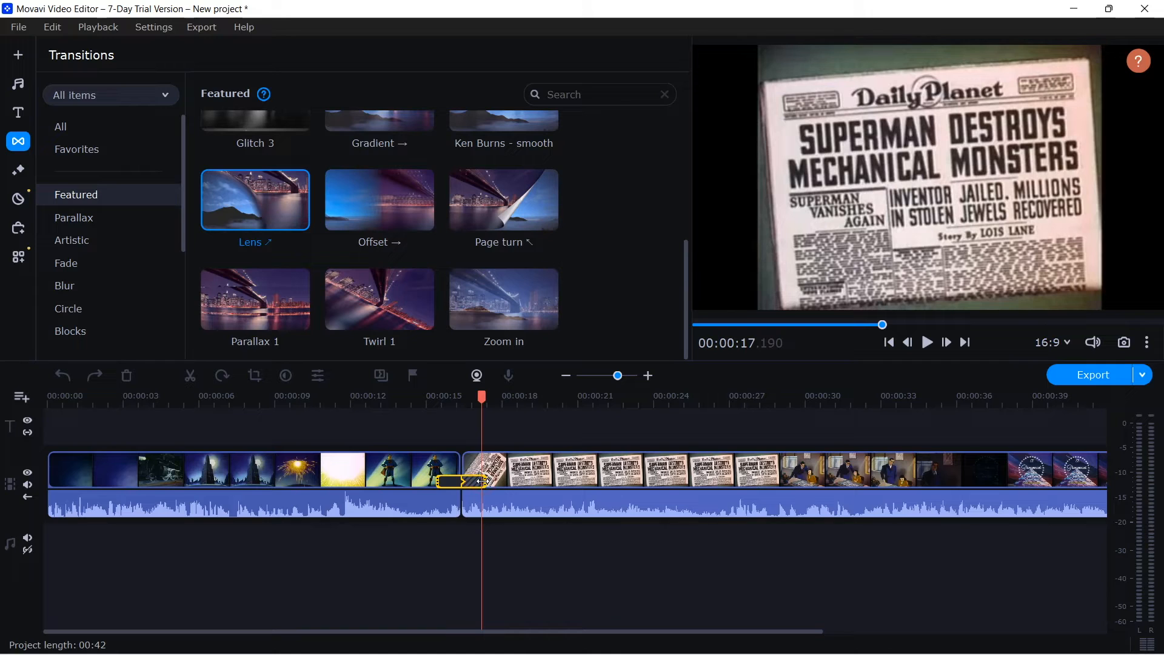
left_click_drag(482, 480, 790, 474)
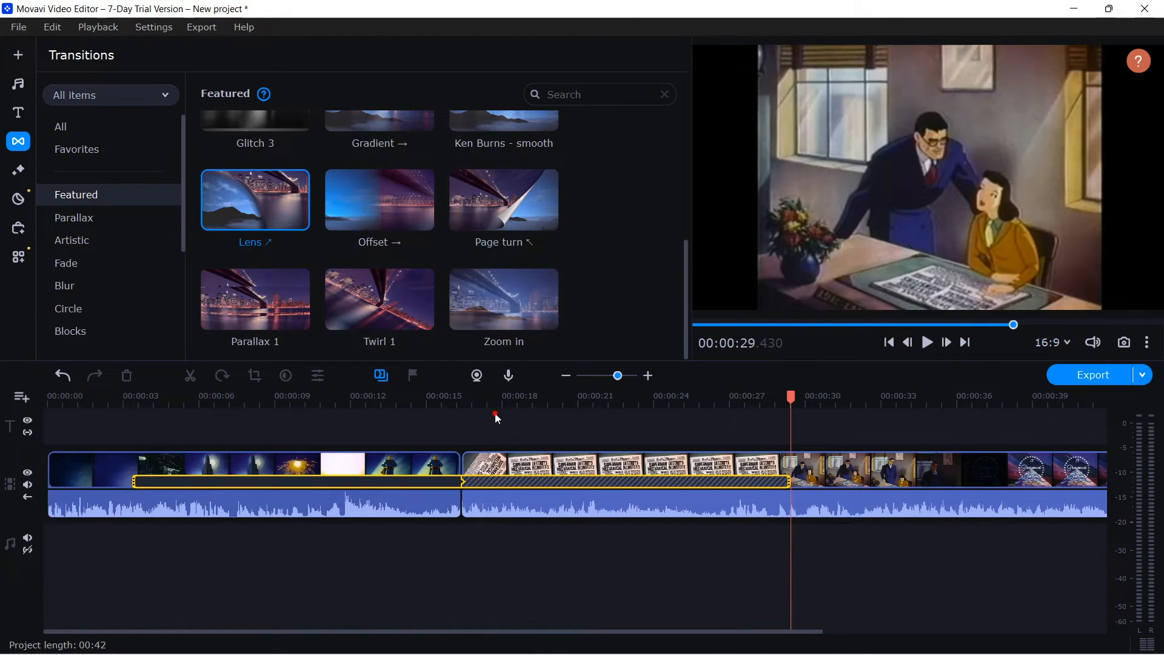
Play the lengthened Lens transition from before its start to see how it blends the two clips
left_click(292, 394)
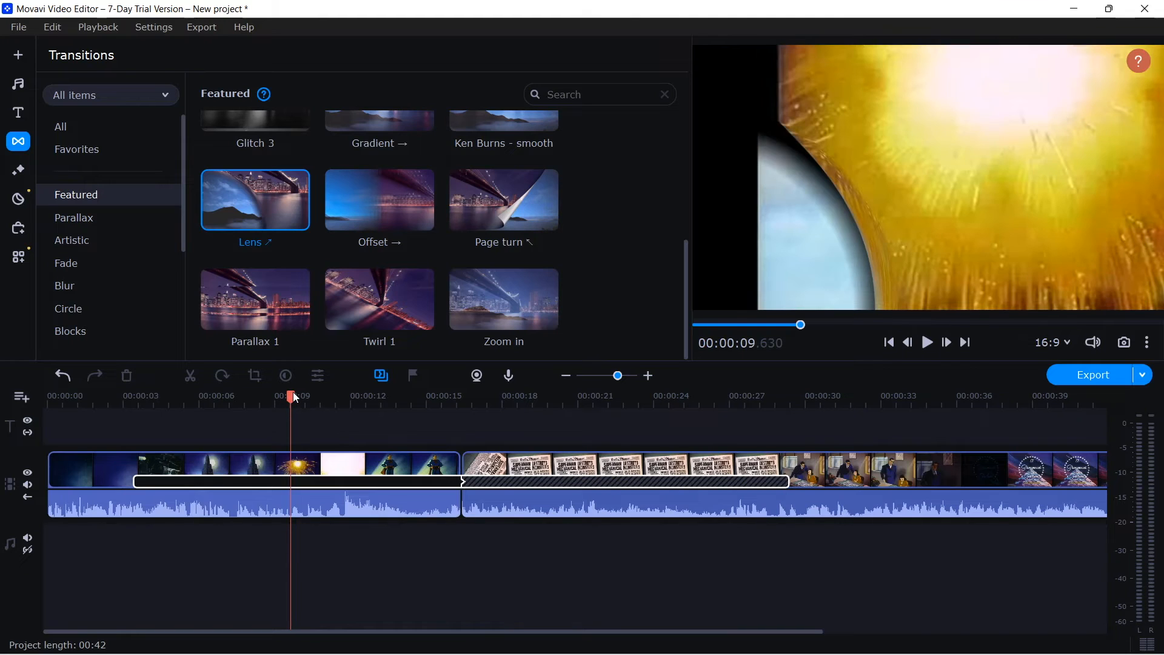
left_click_drag(293, 393, 107, 432)
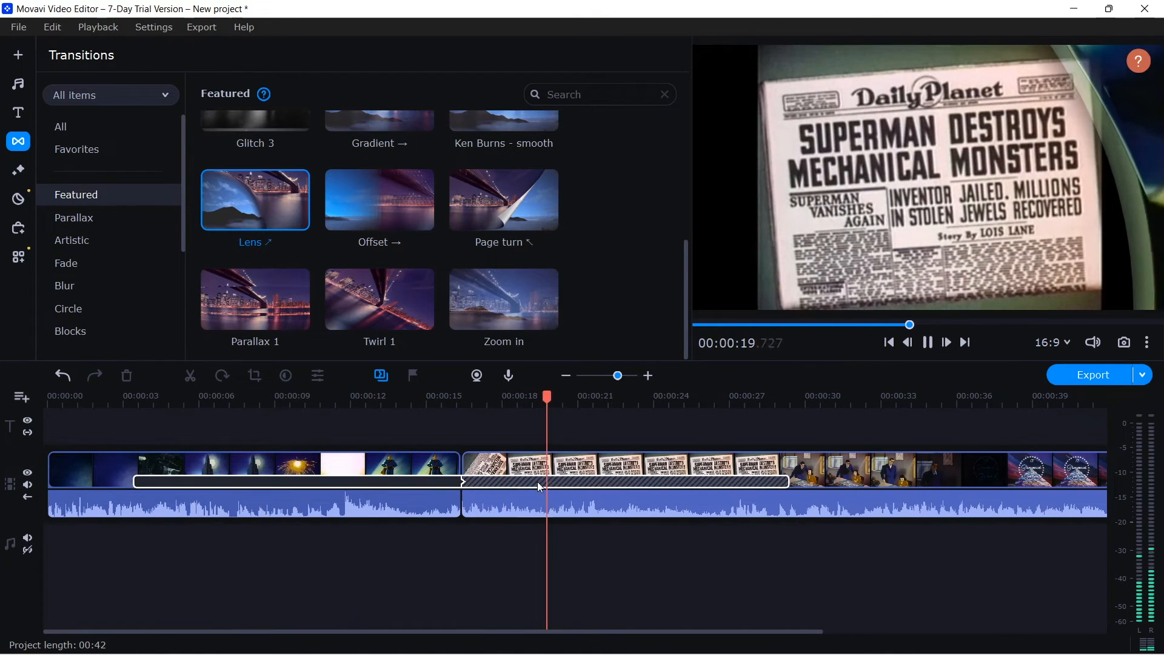
key("space")
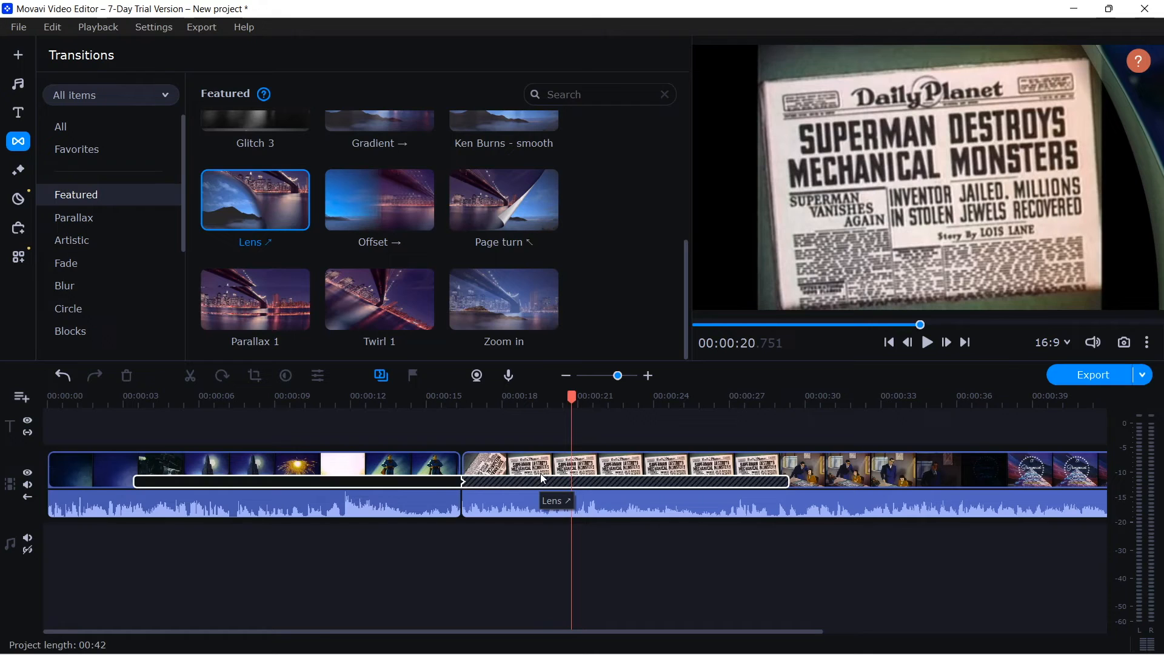
Remove the Lens transition and play across the plain cut between the two clips
left_click(541, 476)
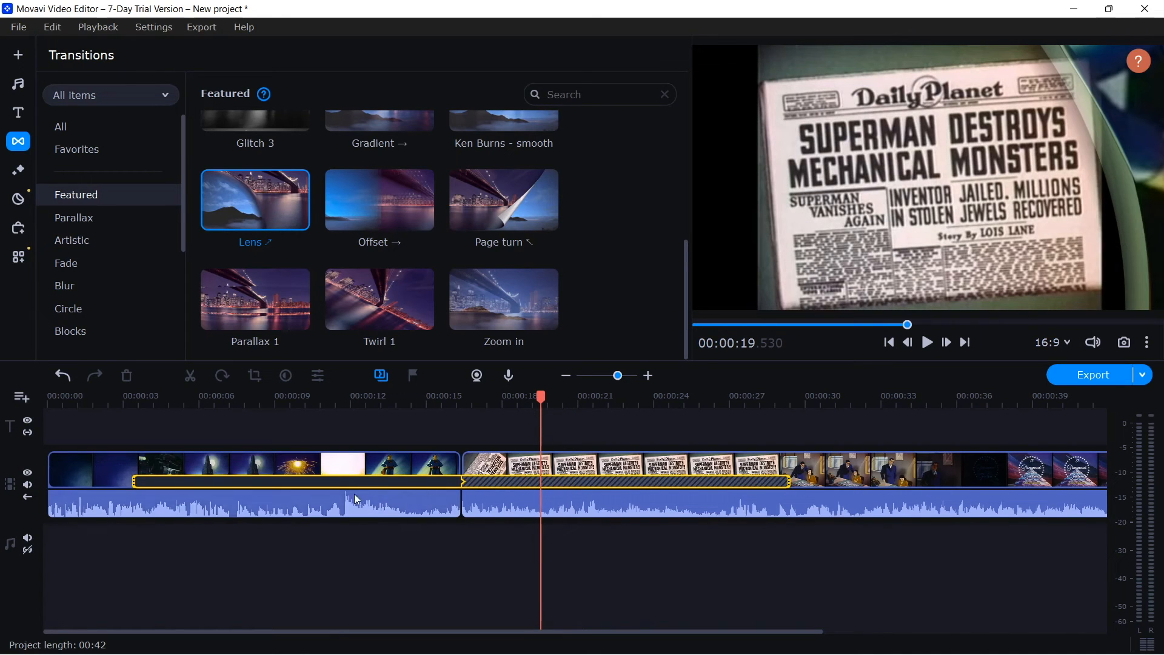
right_click(329, 482)
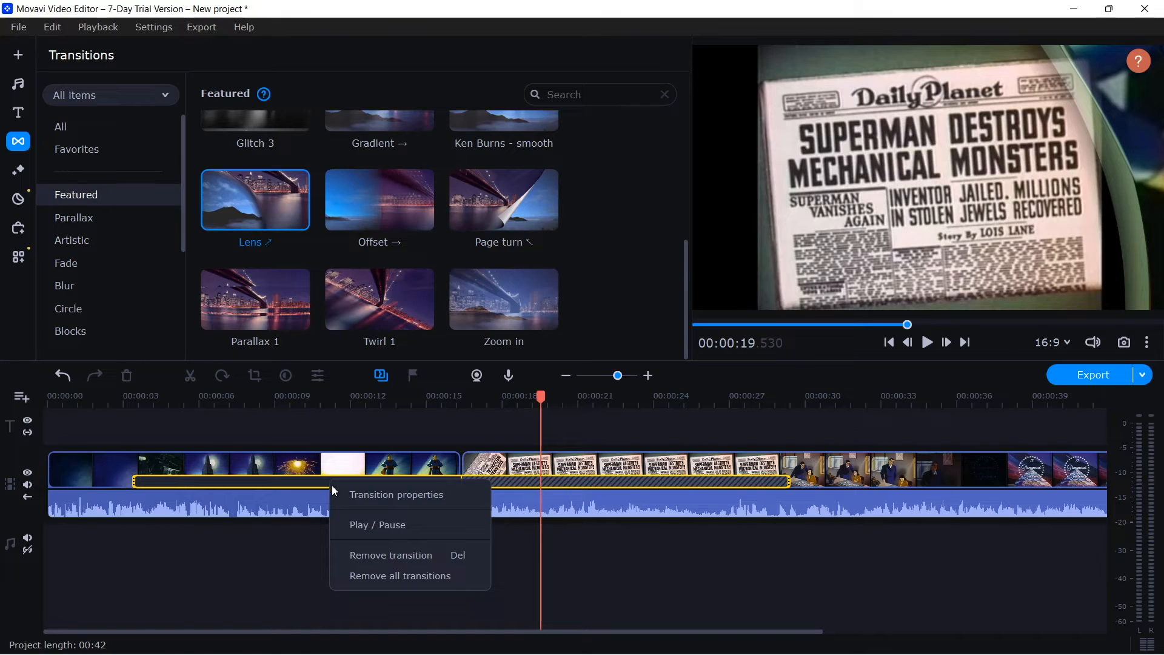
left_click(405, 558)
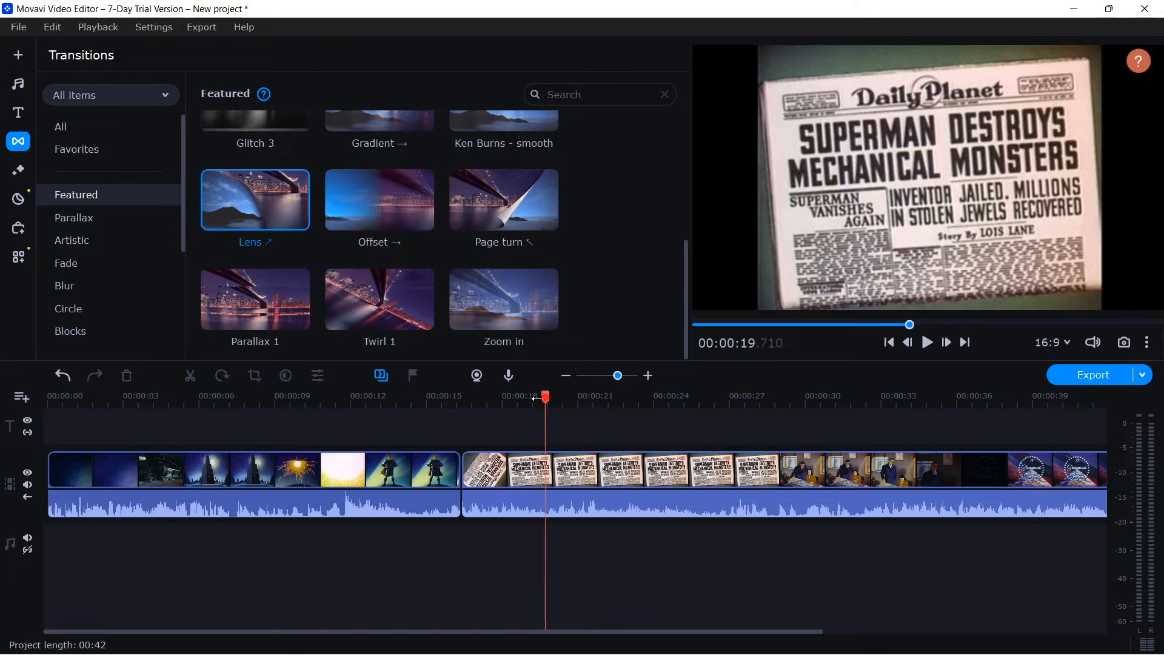
left_click_drag(539, 393, 407, 427)
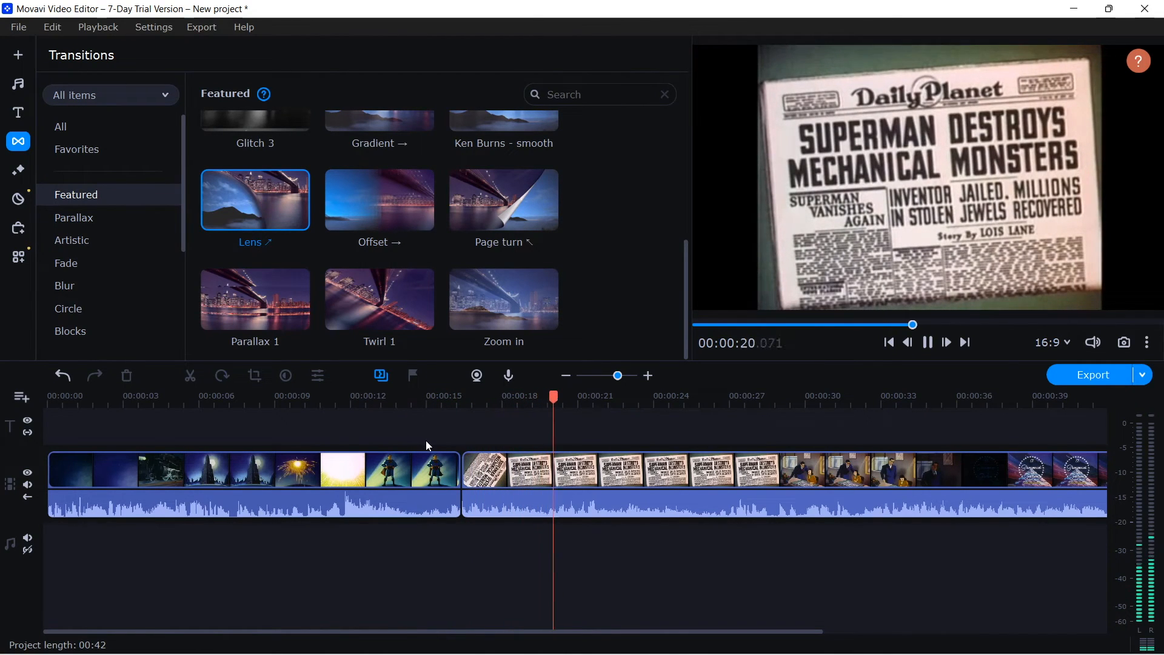
key("space")
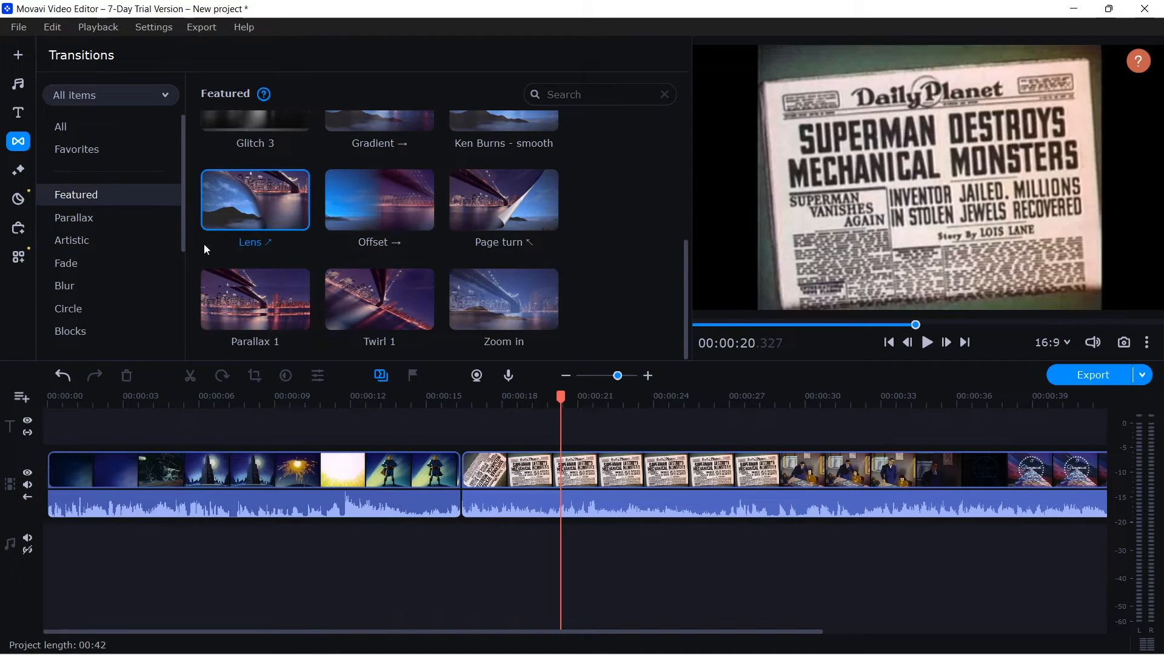
Undo the transition removal, its lengthening and the earlier edits until the video is one unsplit clip again
left_click(58, 29)
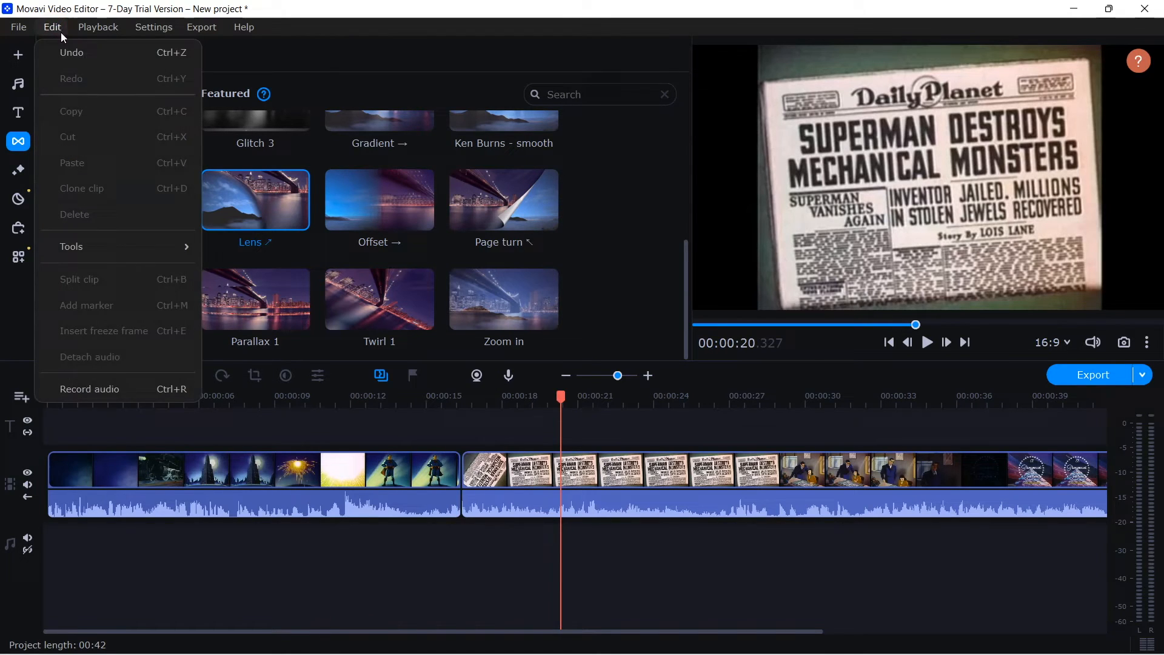
left_click(82, 57)
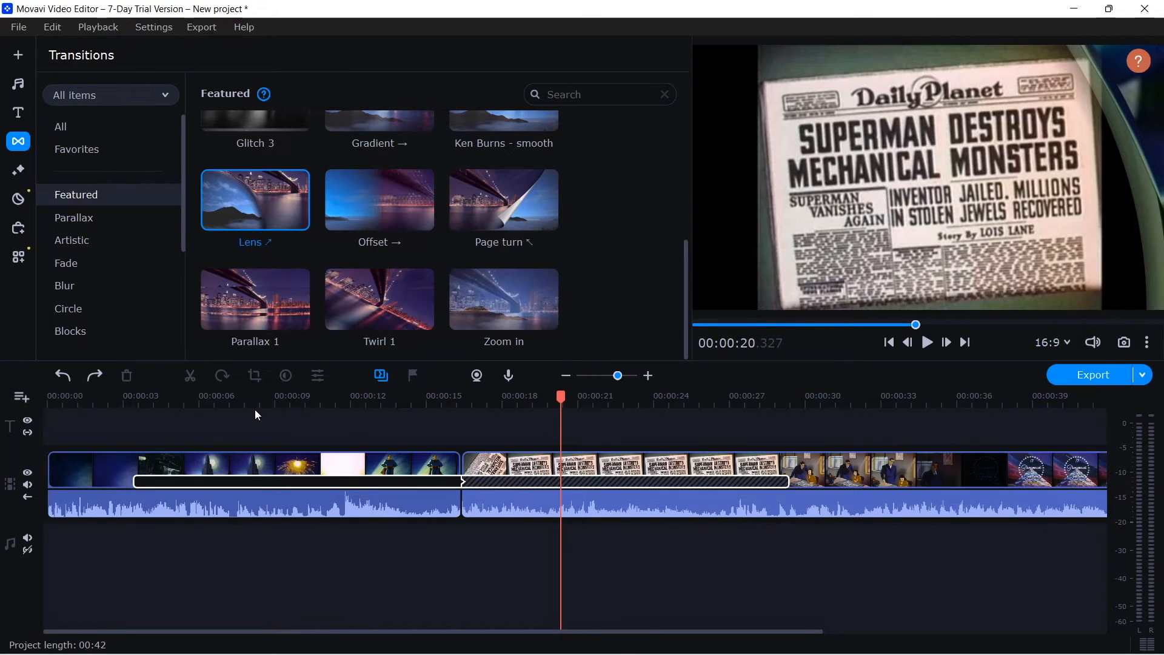
left_click(53, 26)
left_click(83, 53)
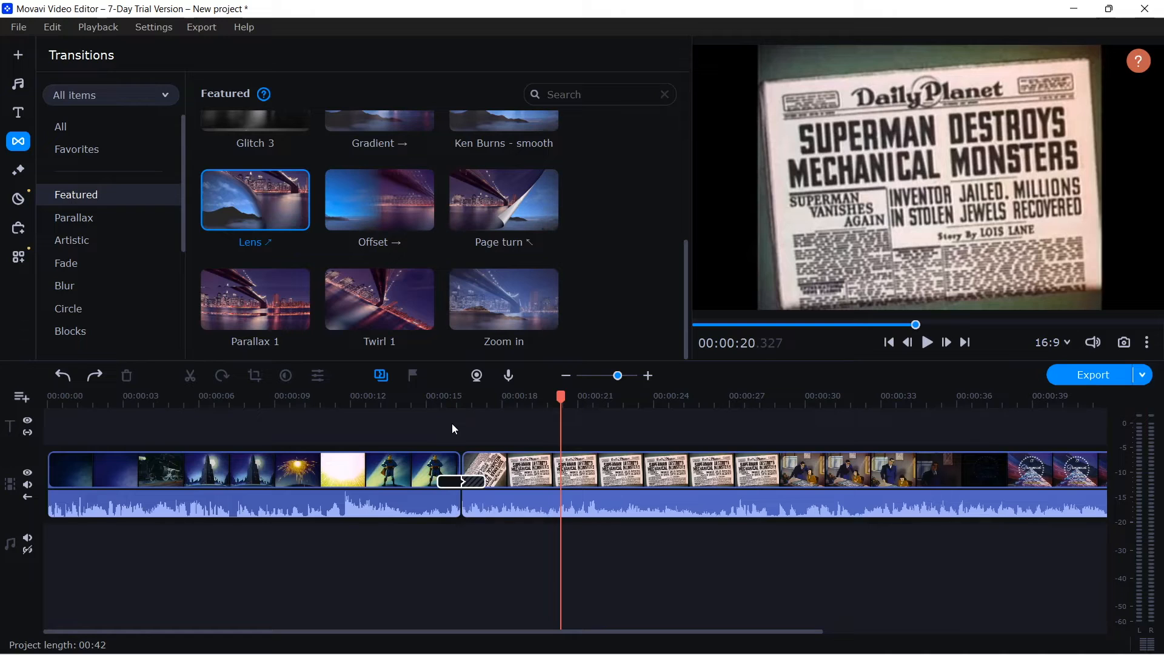
key("ctrl+z")
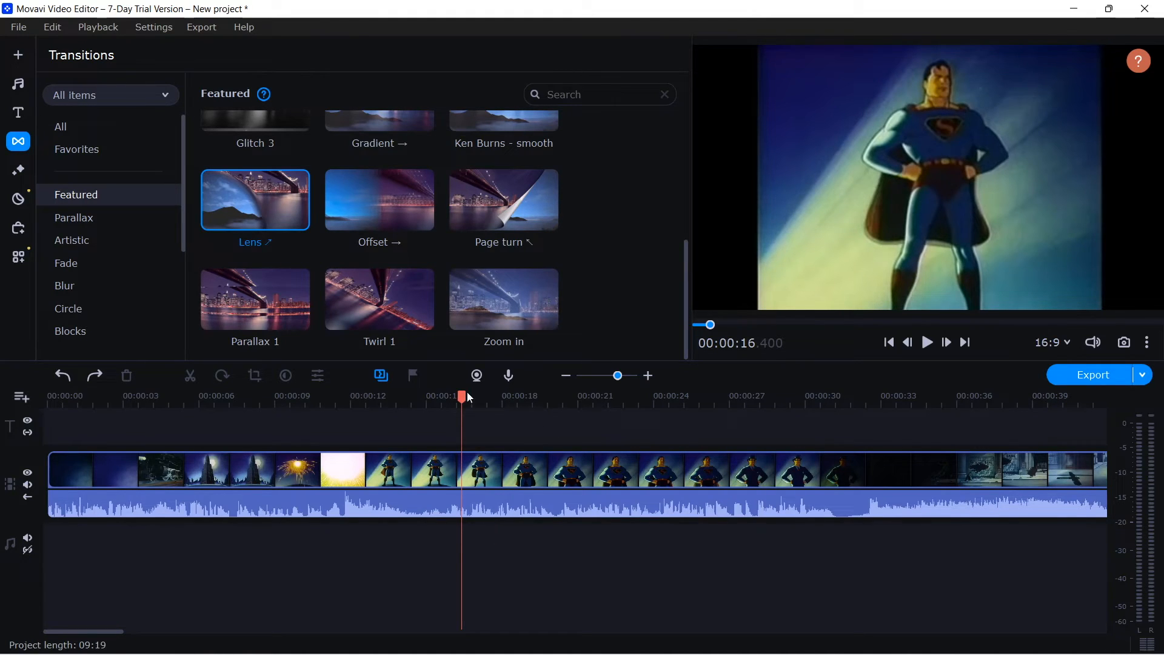
Play the video from the very start and pause it at about 00:00:14.614
left_click_drag(461, 396, 187, 442)
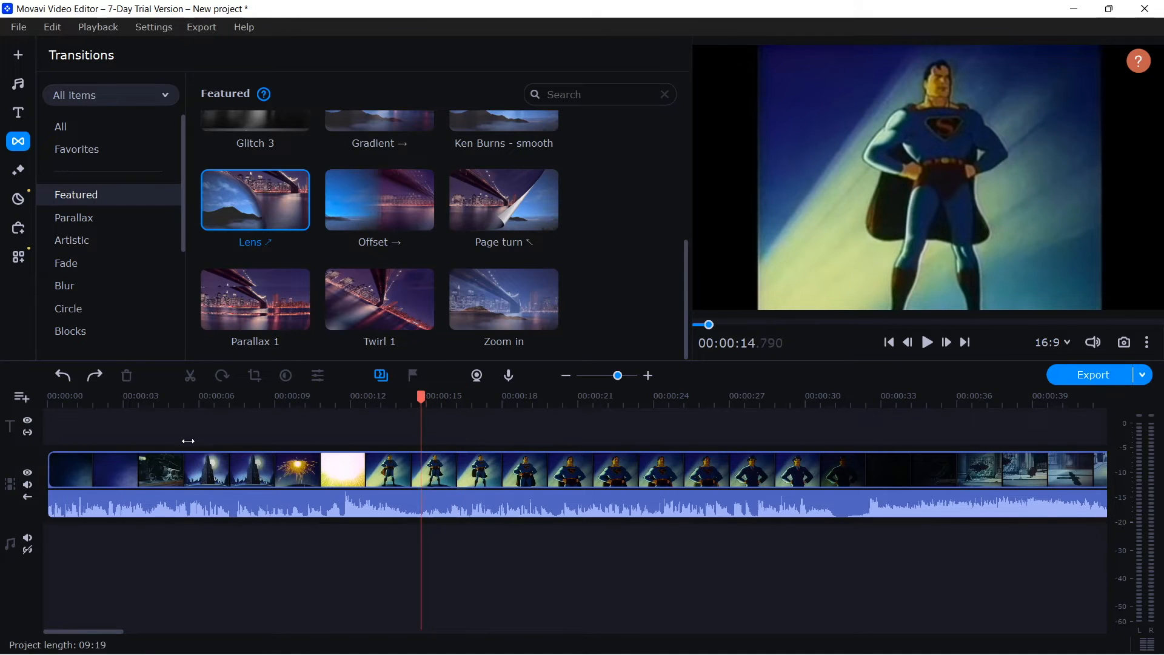
key("Home")
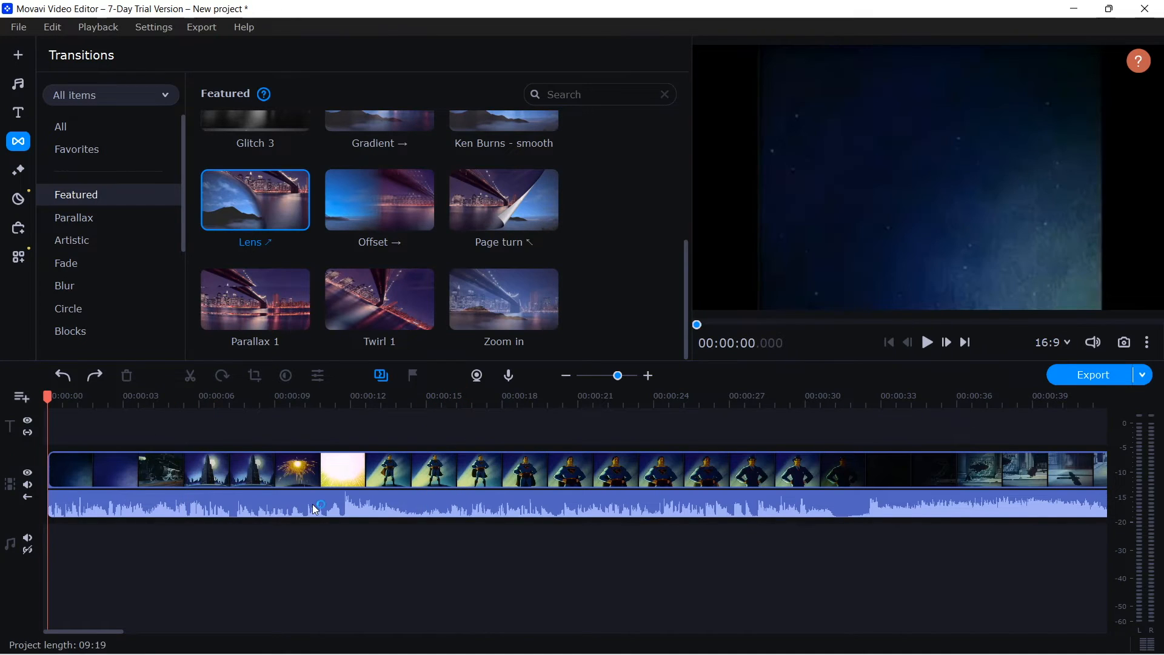
key("space")
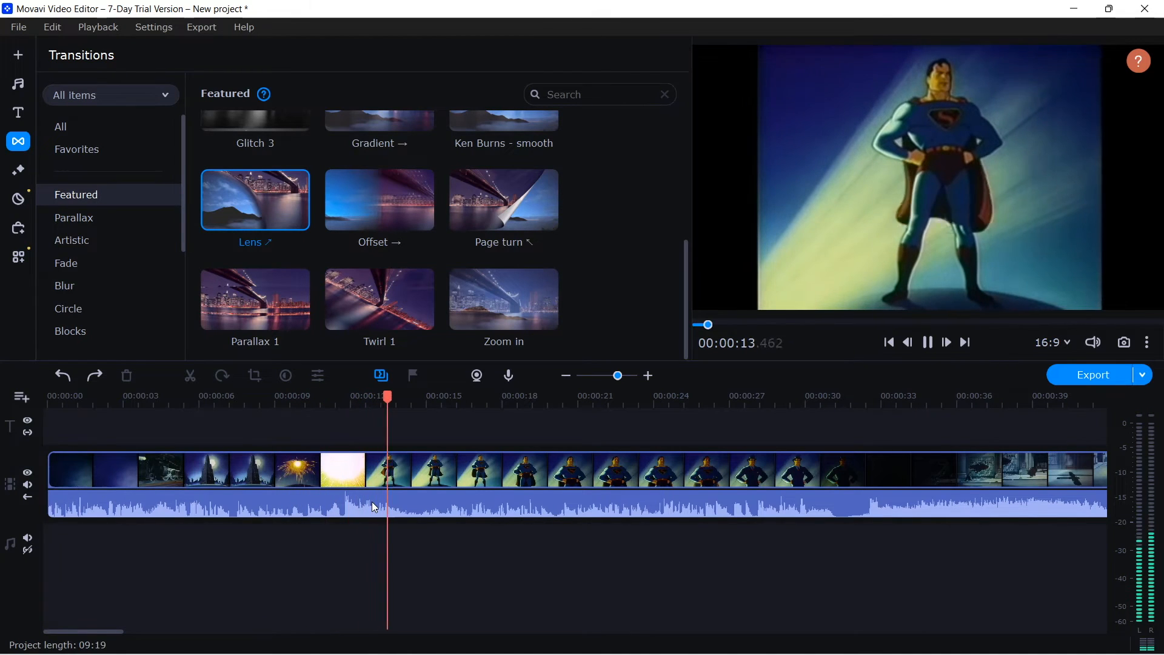
key("space")
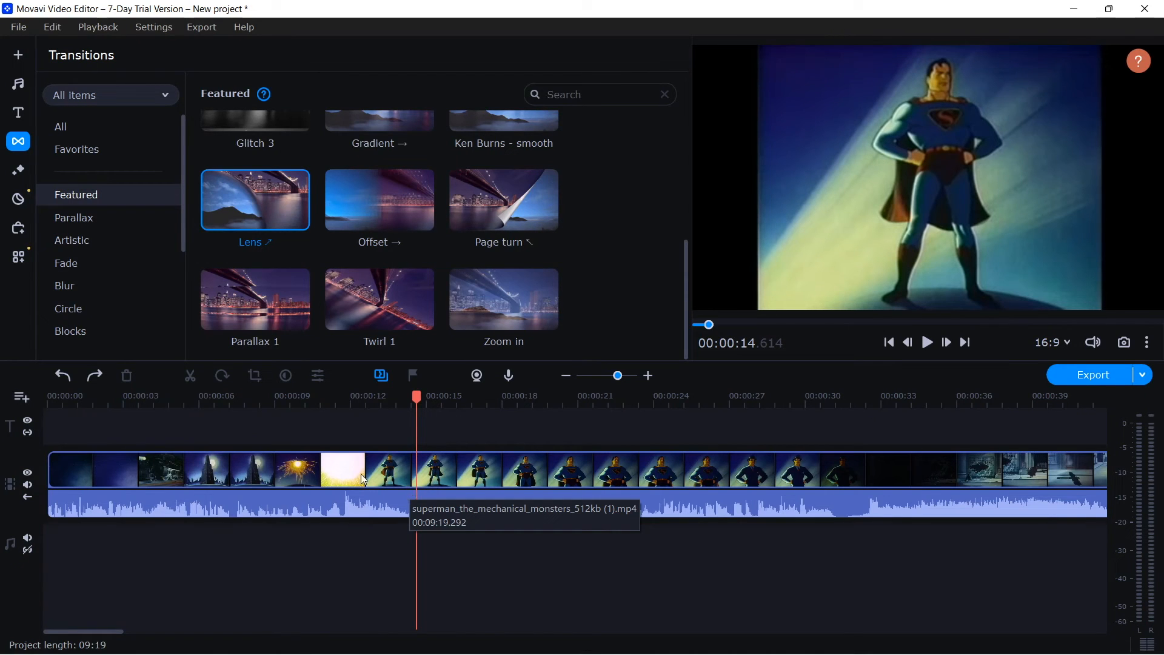
Split the video clip at 00:00:14.640
left_click(413, 470)
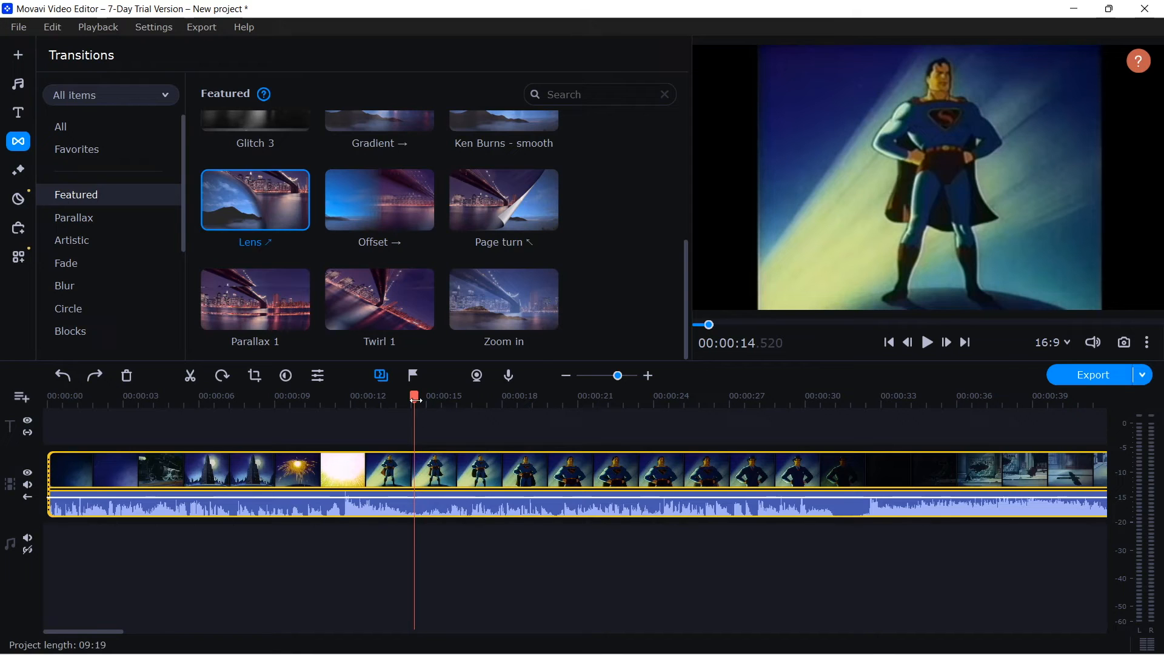
left_click_drag(414, 397, 417, 397)
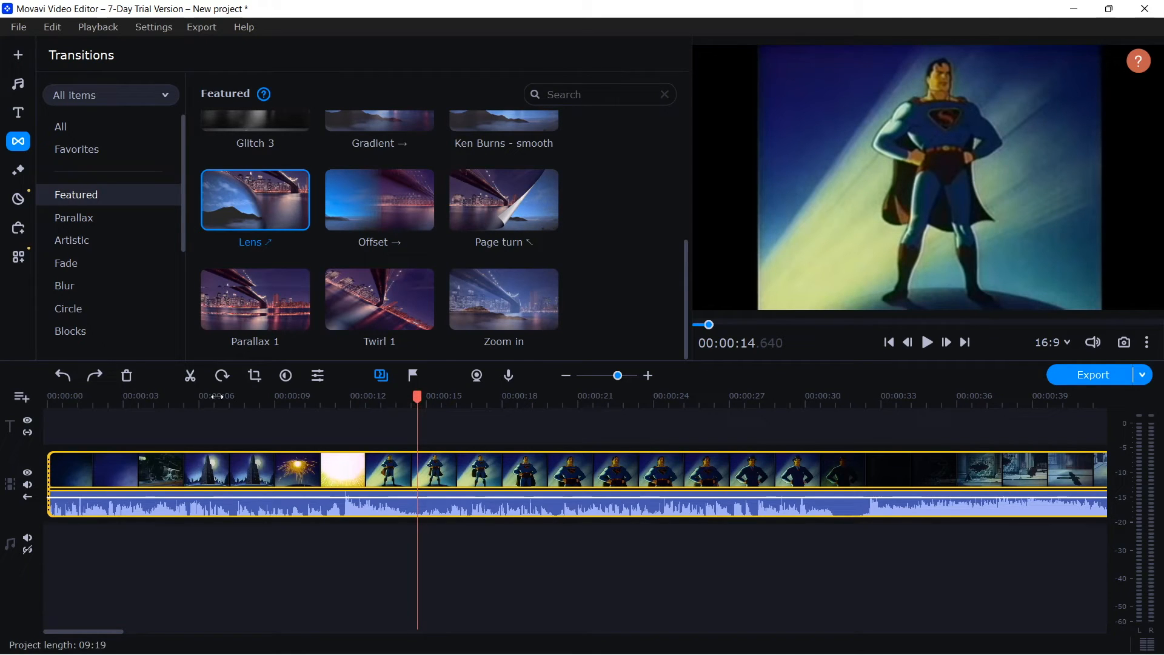
left_click(190, 376)
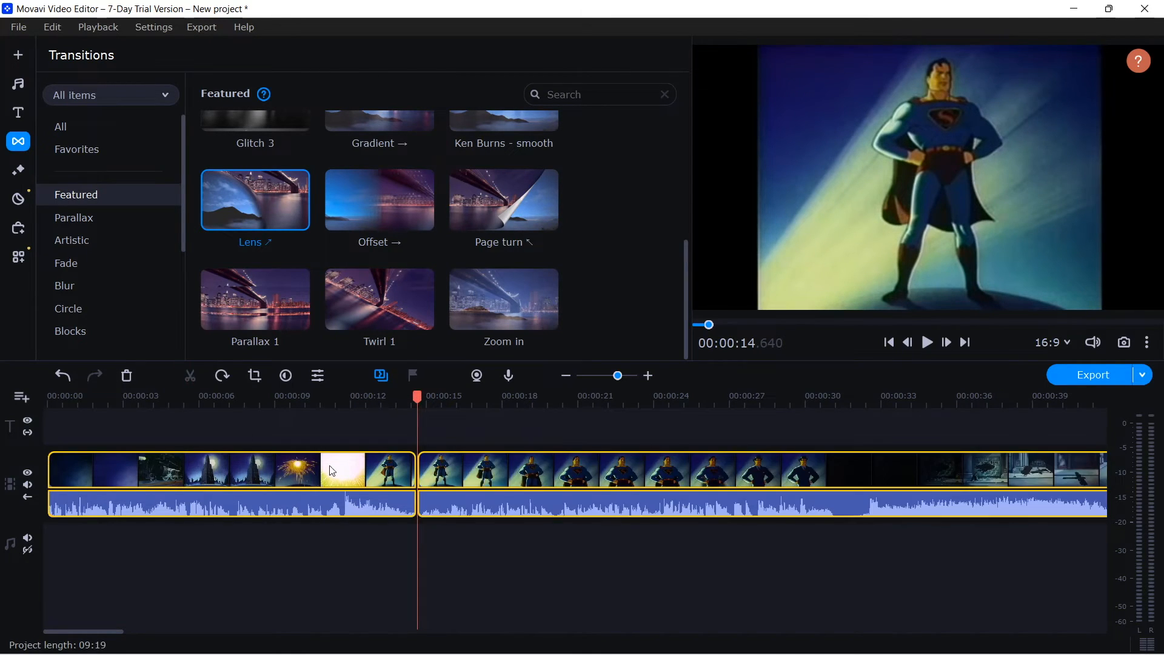
Lower the audio volume of the second video clip to 0%
left_click(596, 504)
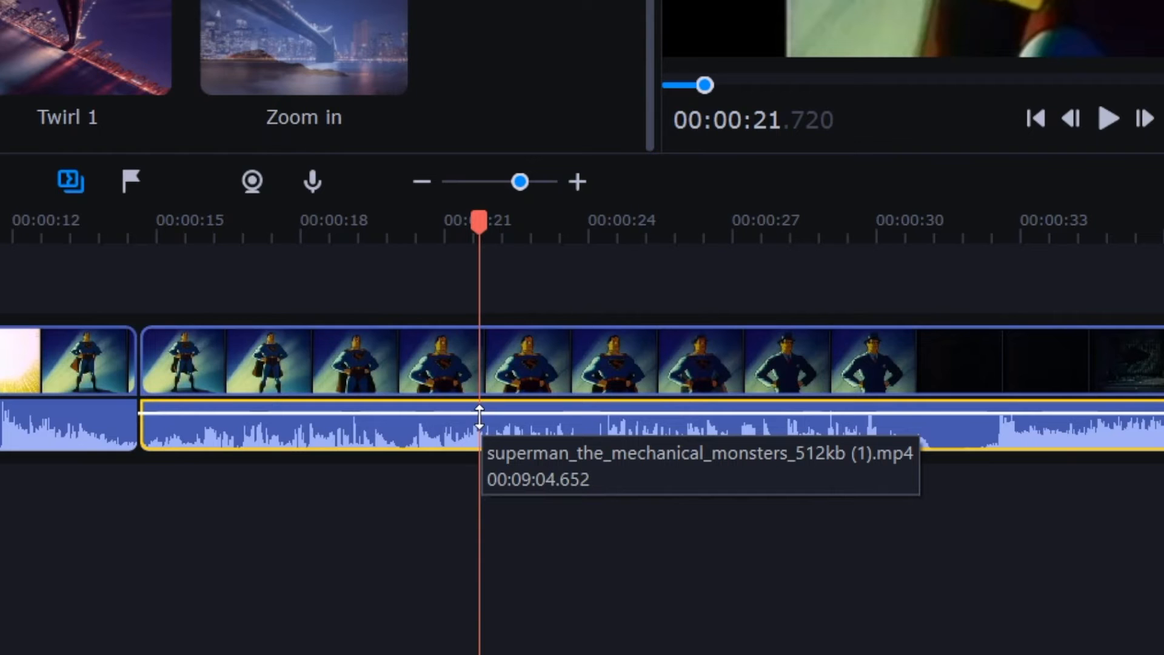
left_click_drag(479, 417, 480, 505)
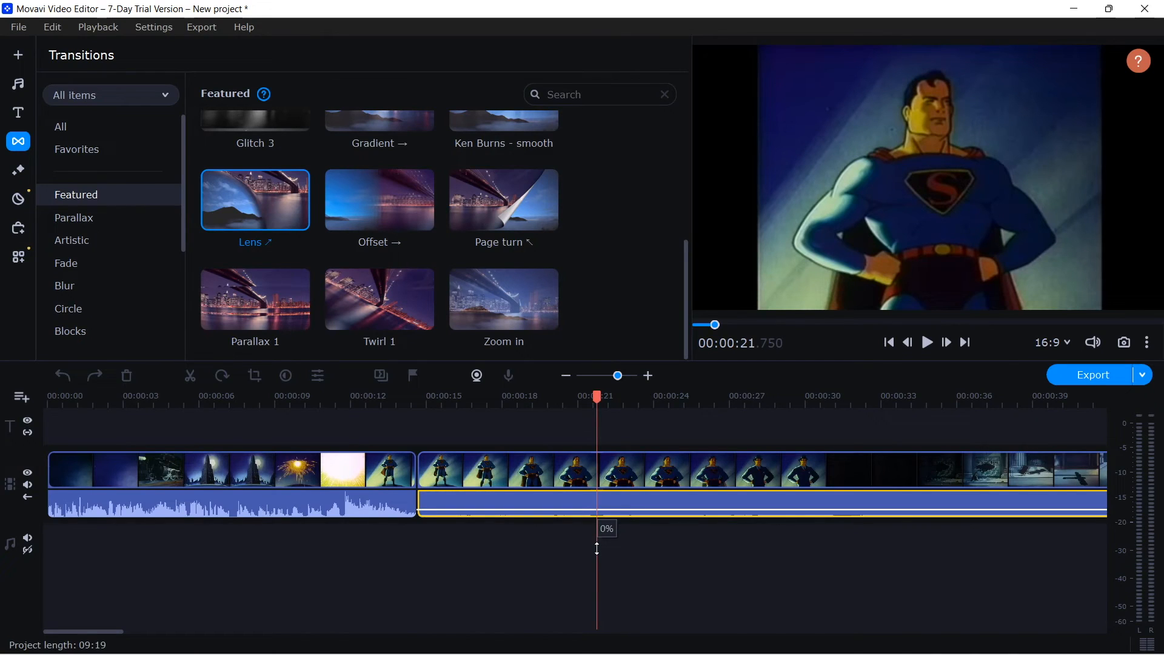
left_click_drag(597, 549, 597, 549)
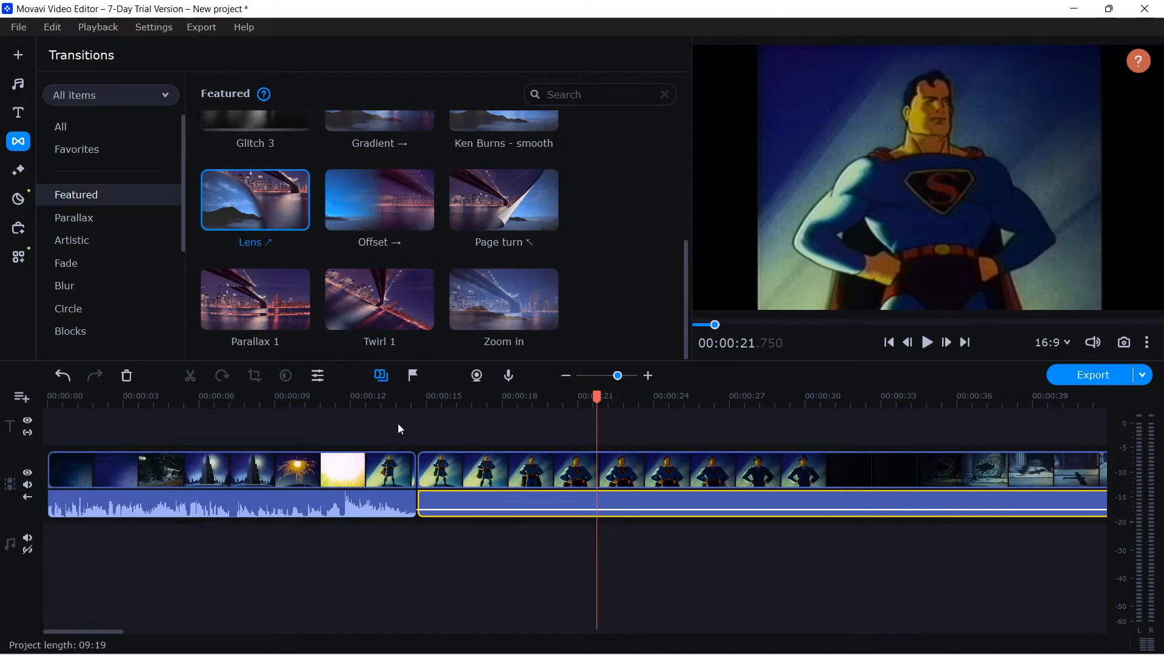
left_click(356, 417)
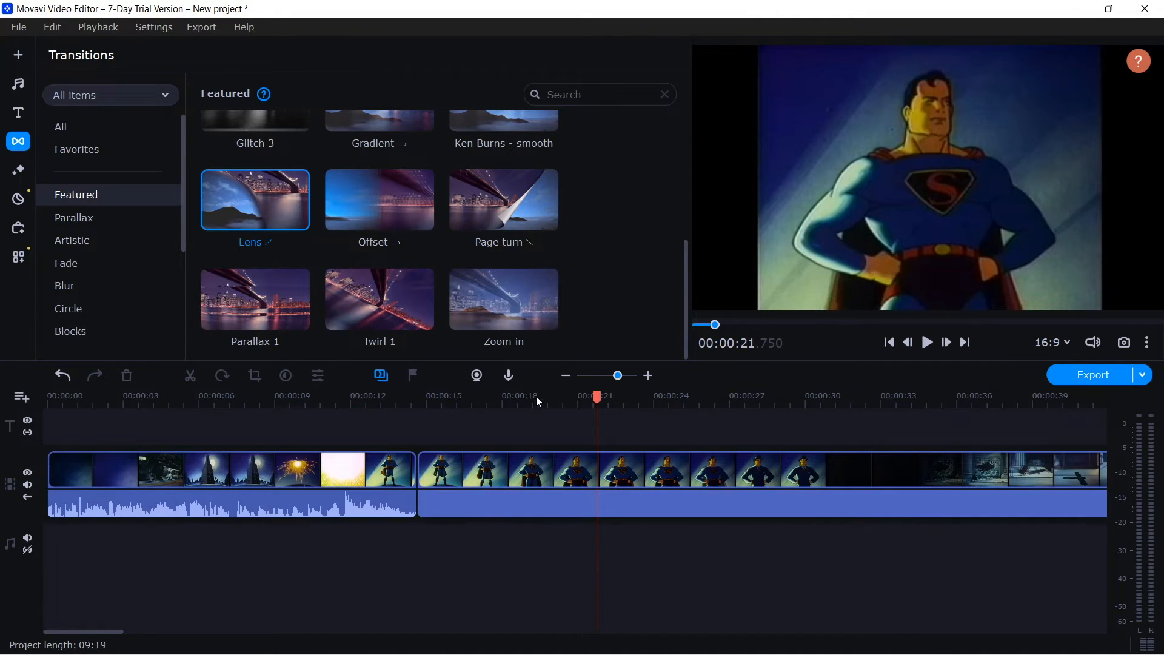
Play across the cut from about 00:00:12.450 to hear how the sound changes between the two clips
left_click(362, 426)
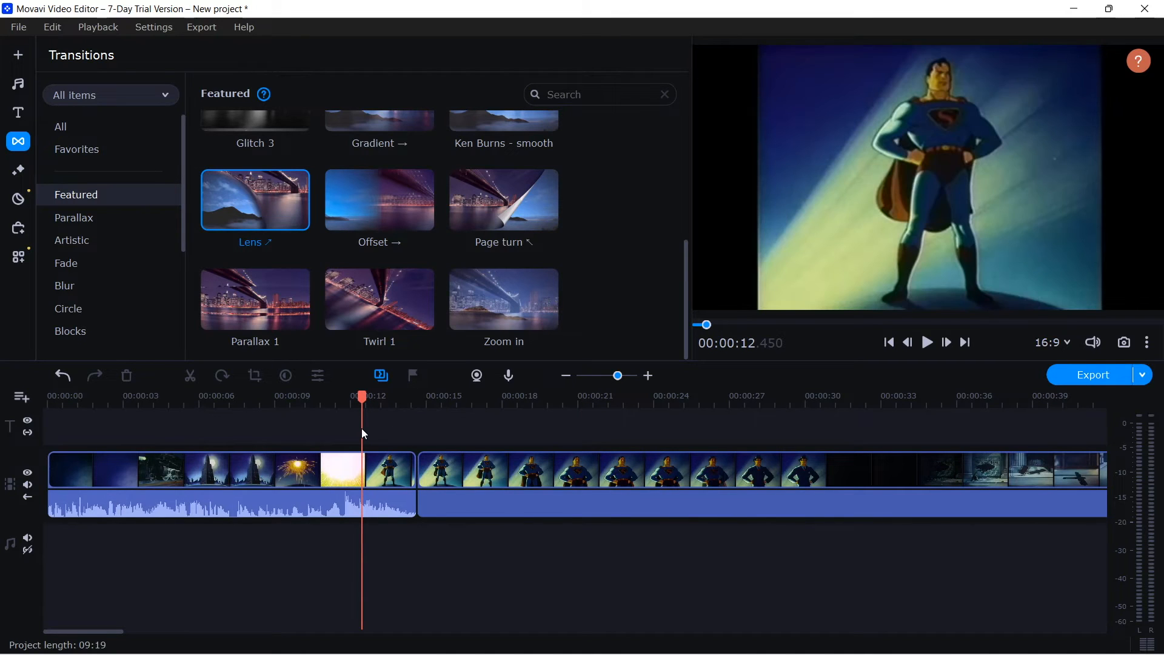
key("space")
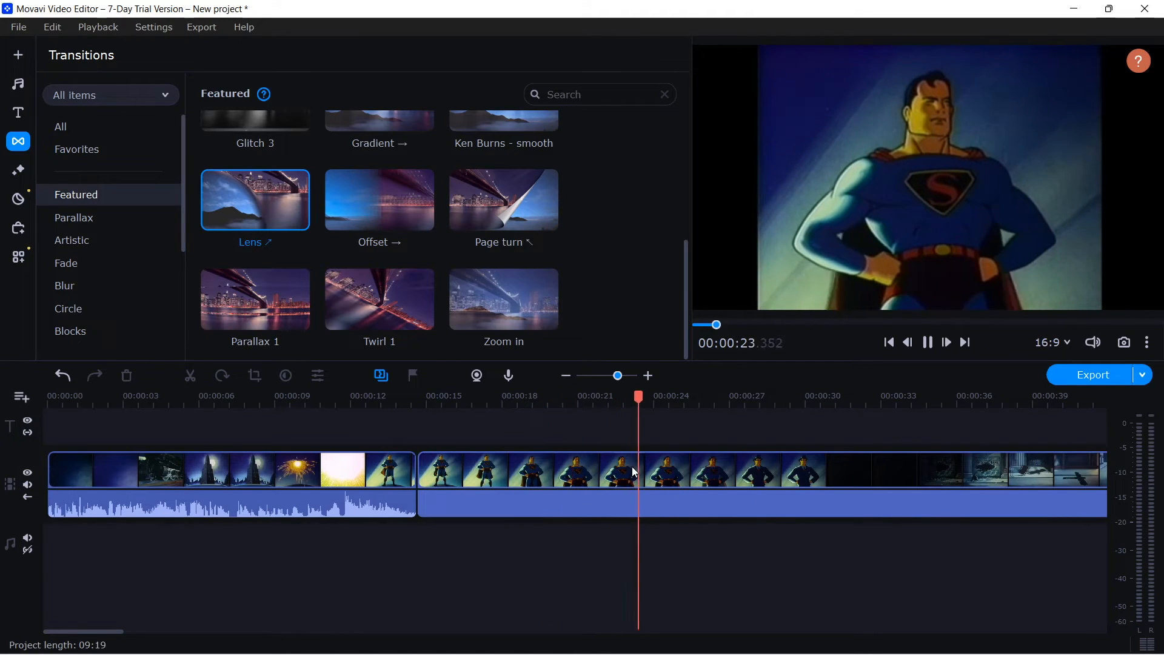
key("space")
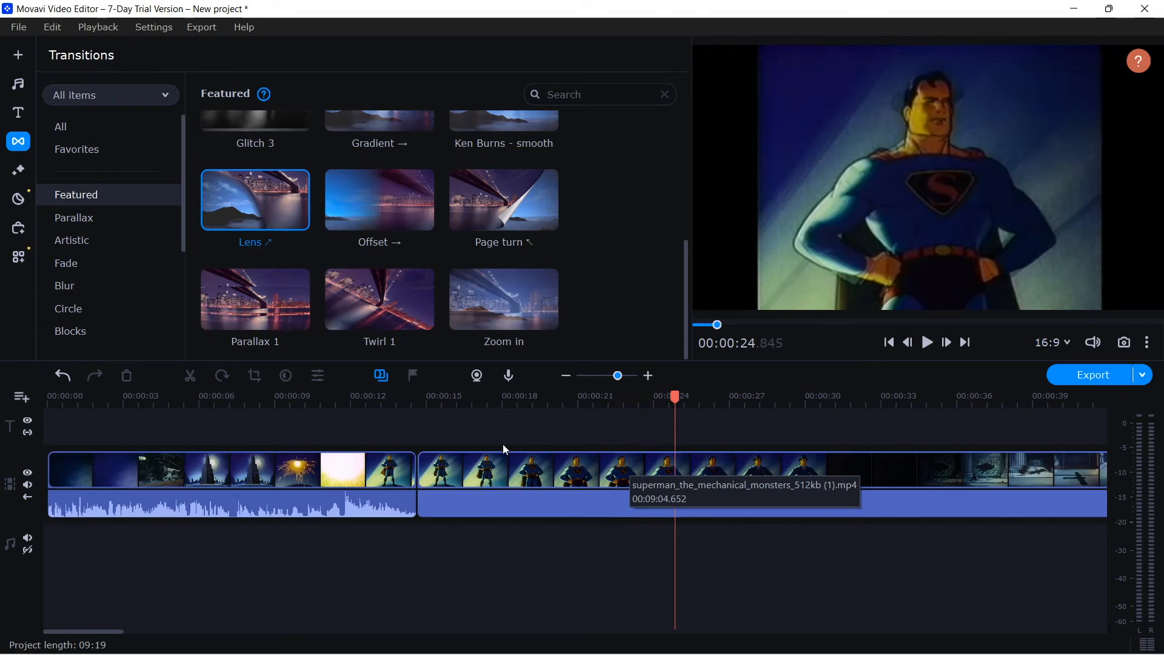
Place super VO.mp3 on the audio track so it starts at the second video clip, and dismiss the noise removal tip
left_click(19, 56)
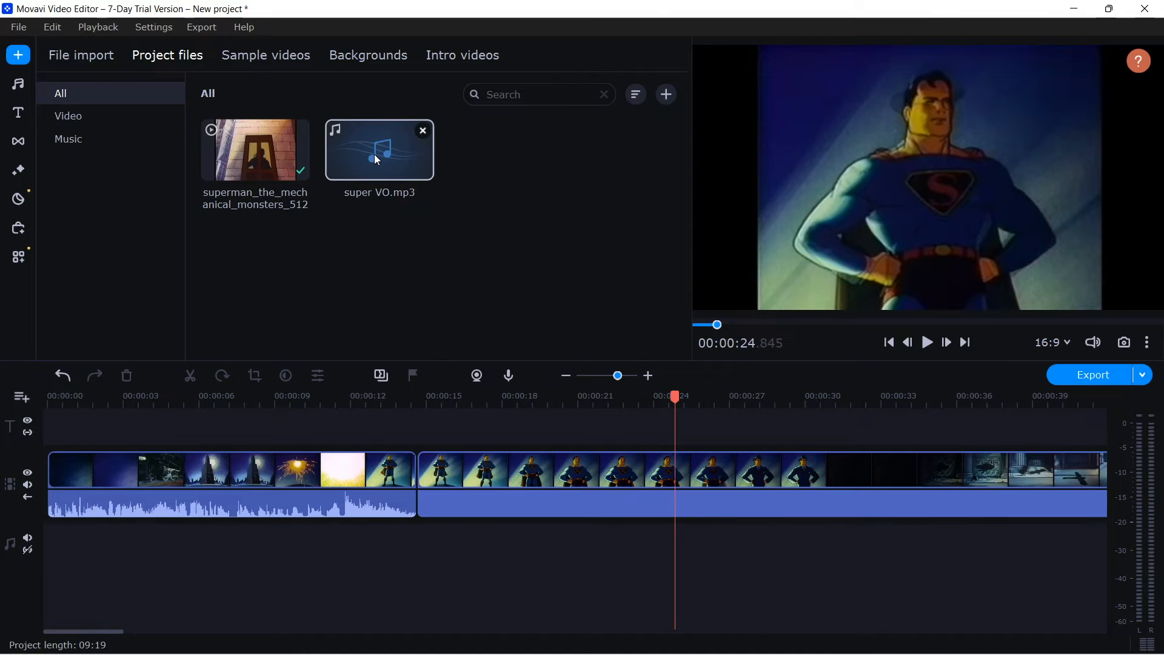
left_click_drag(374, 154, 509, 569)
left_click_drag(465, 538, 416, 540)
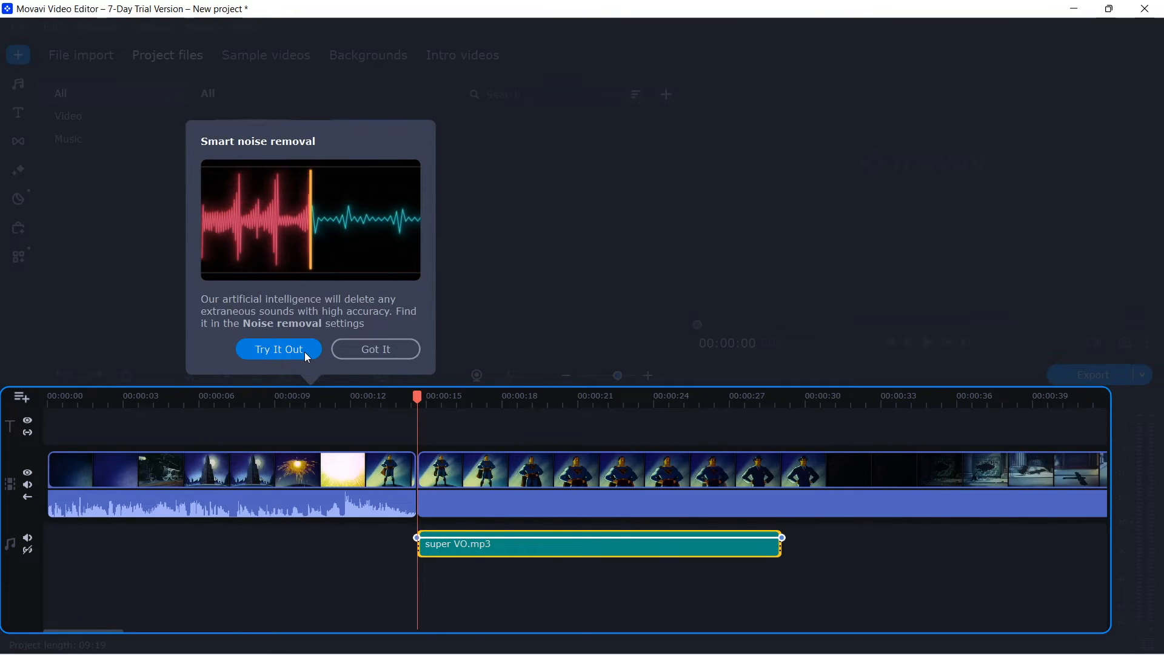
left_click(399, 354)
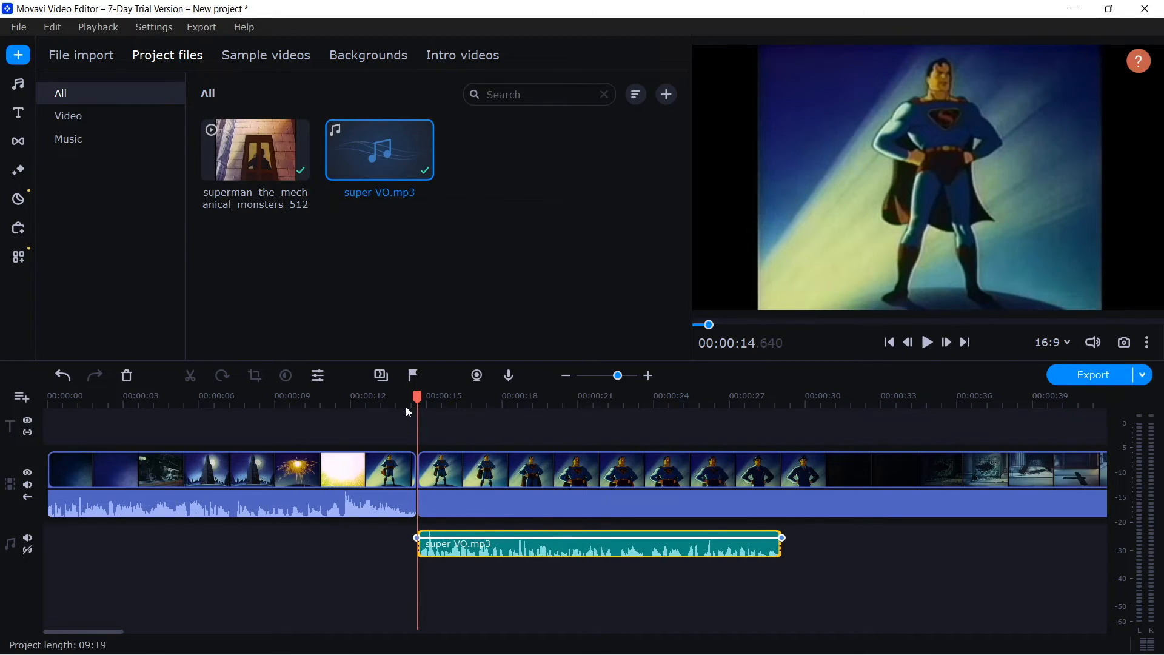
Split the second video clip at the end of the voice-over, at 00:00:29.088
left_click(760, 413)
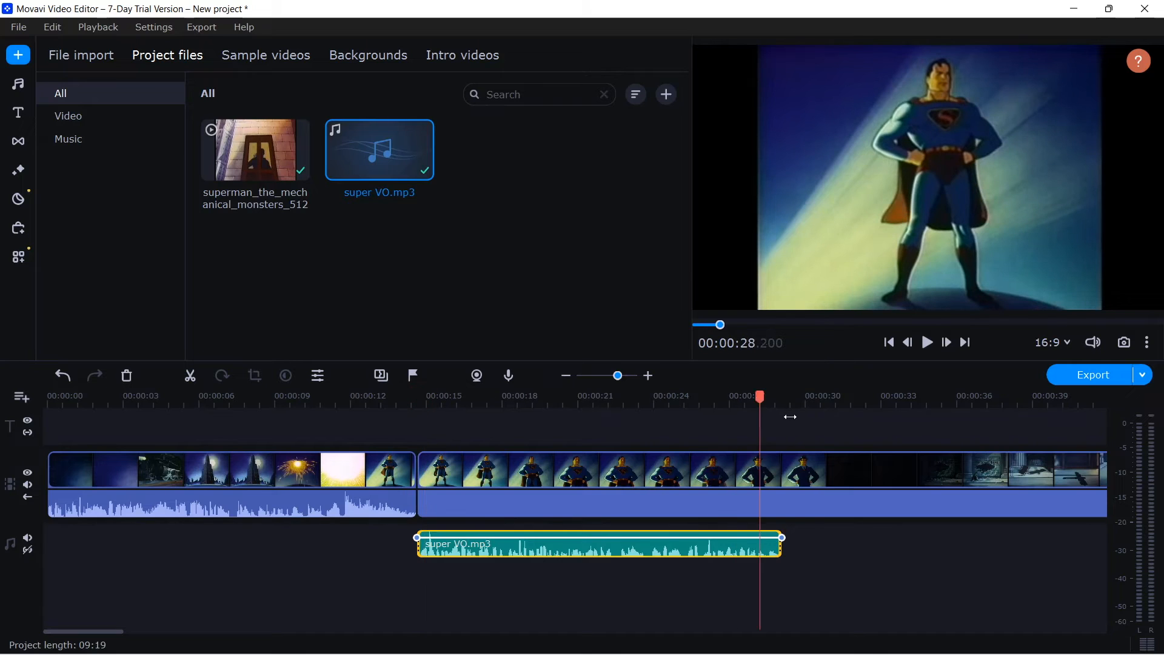
left_click_drag(790, 417, 784, 425)
left_click_drag(617, 379, 642, 378)
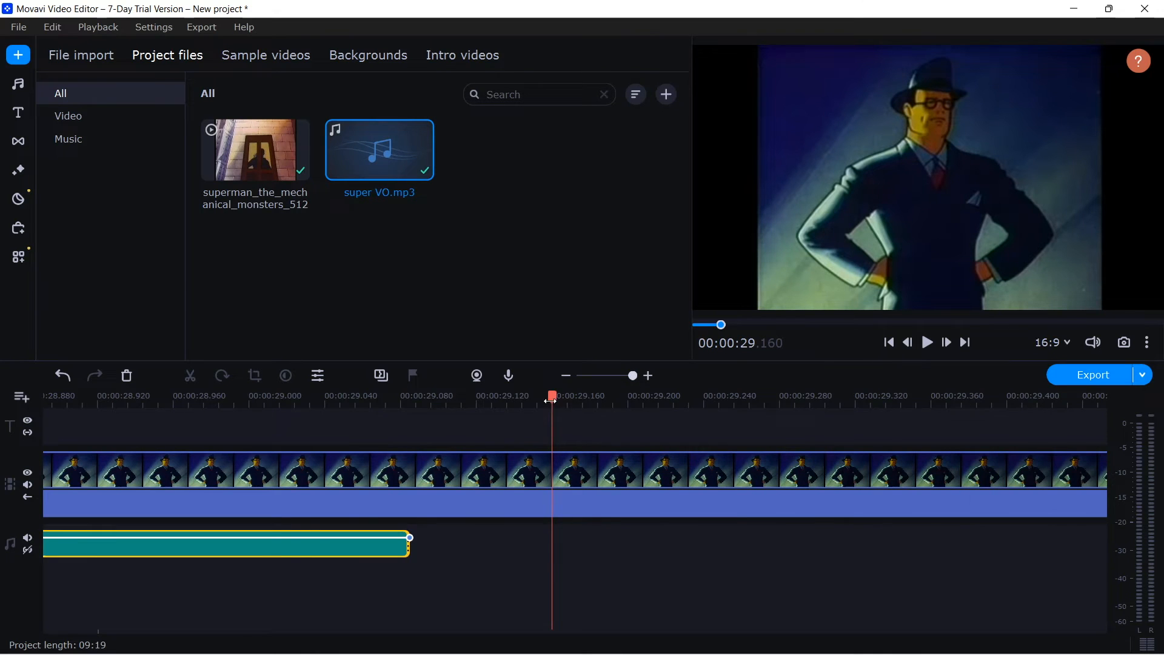
left_click_drag(434, 418, 412, 428)
left_click(424, 462)
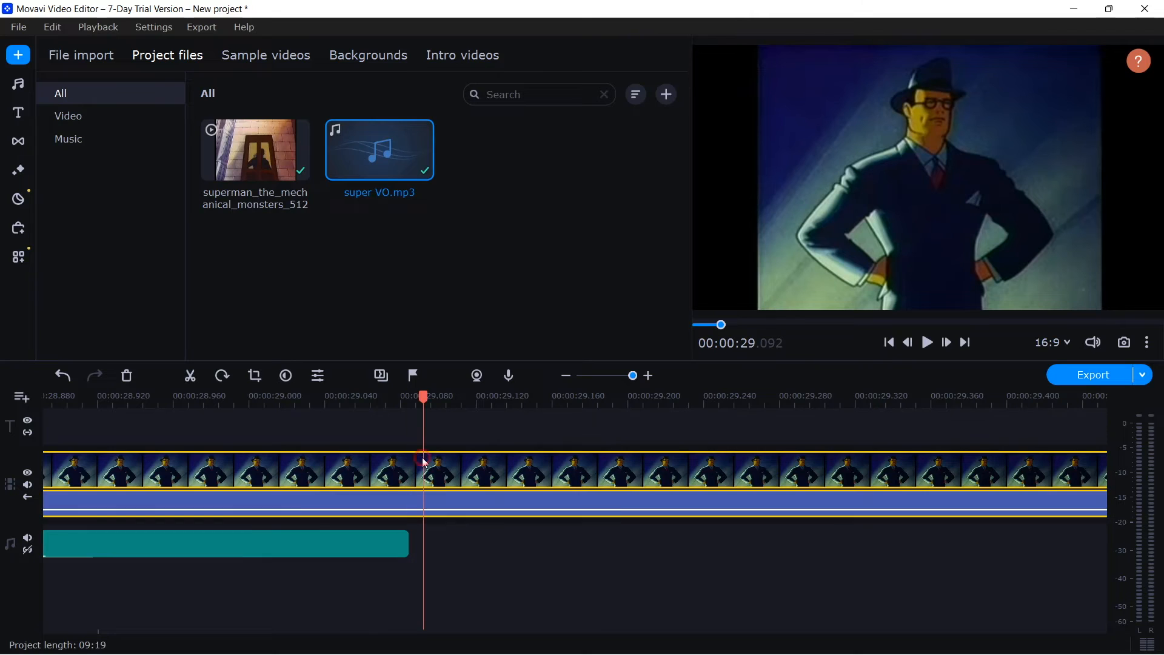
left_click(416, 402)
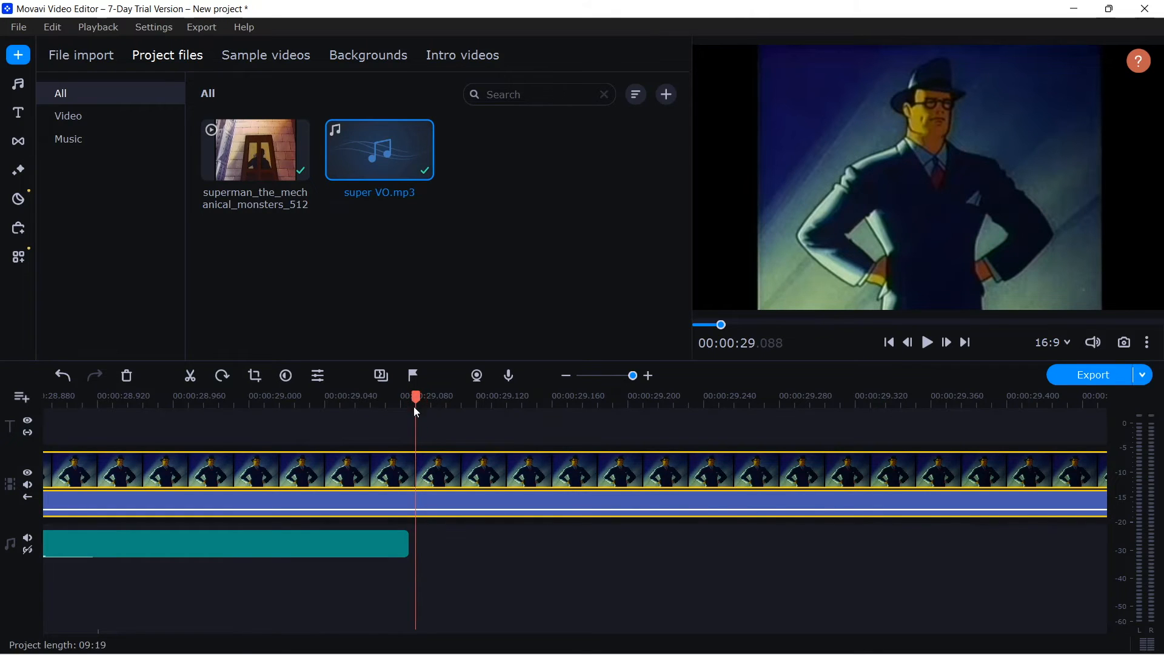
left_click(190, 375)
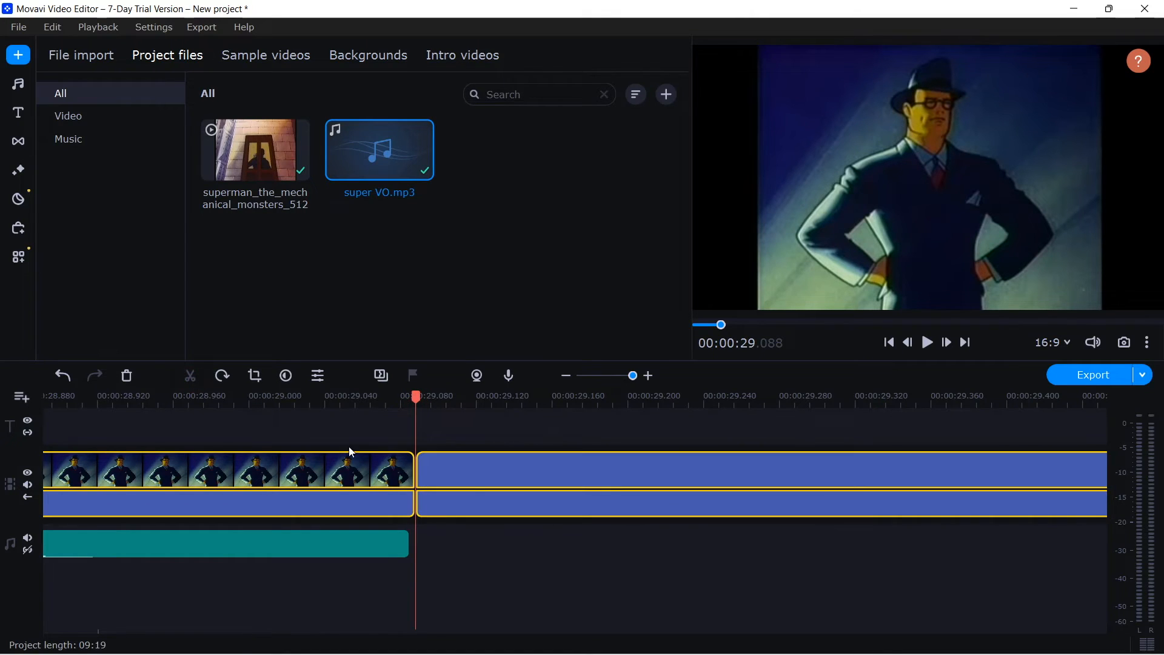
Delete the video remaining after the voice-over ends and fit the shortened project in the timeline view
left_click(511, 471)
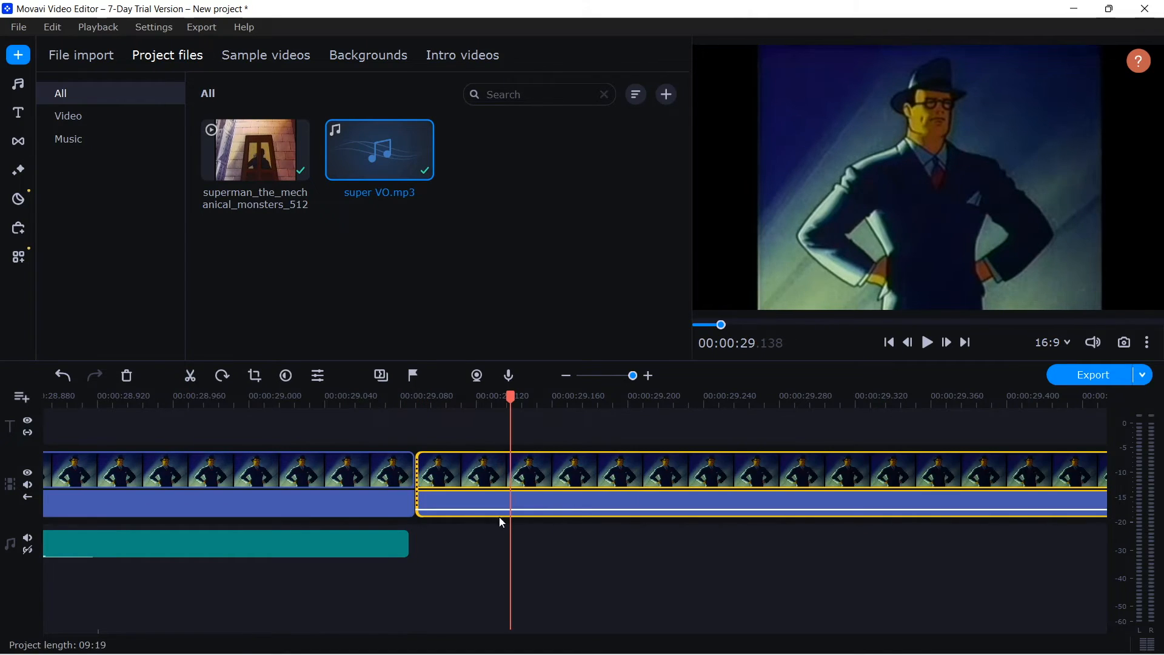
left_click(127, 376)
left_click_drag(632, 375, 592, 387)
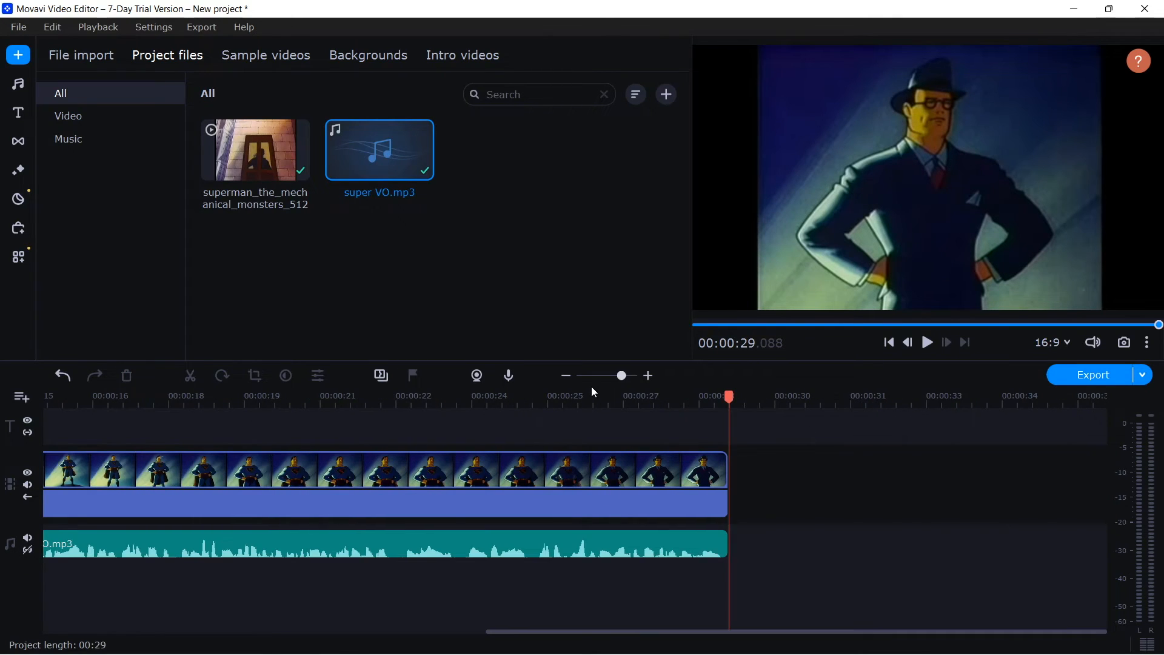
left_click(611, 376)
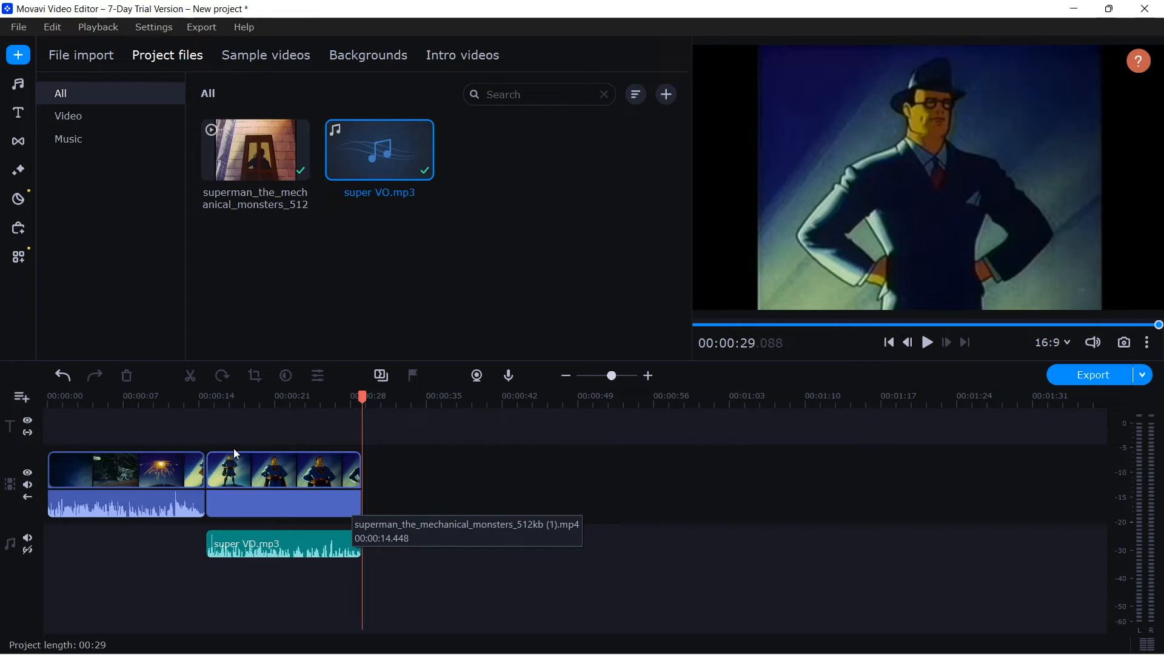
Add the Subtitles with background title to the title track above the second clip, starting at about 00:00:16.450
left_click(17, 112)
scroll(412, 245, "down", 4)
left_click_drag(255, 200, 225, 435)
Replace the title's placeholder text with "Presenter : " followed by the presenter's full name
left_click(214, 142)
key("BackSpace")
key("BackSpace")
key("BackSpace")
key("BackSpace")
key("BackSpace")
key("BackSpace")
key("BackSpace")
key("BackSpace")
key("BackSpace")
key("BackSpace")
key("BackSpace")
key("BackSpace")
key("BackSpace")
key("BackSpace")
key("BackSpace")
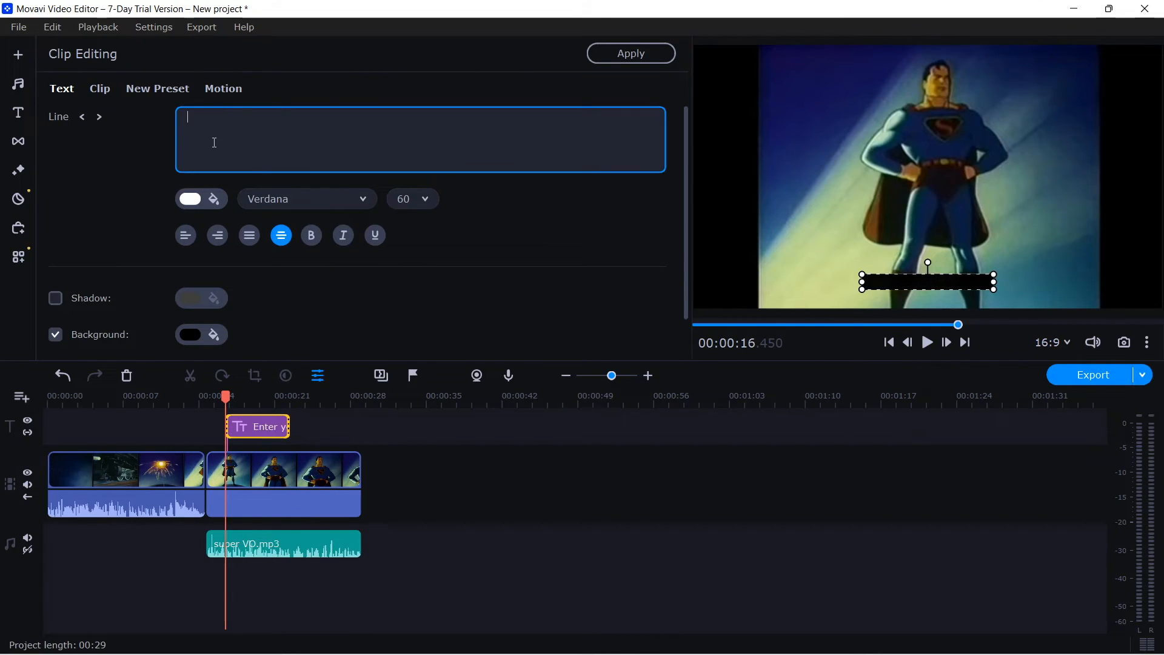
type("Presenter : Ant")
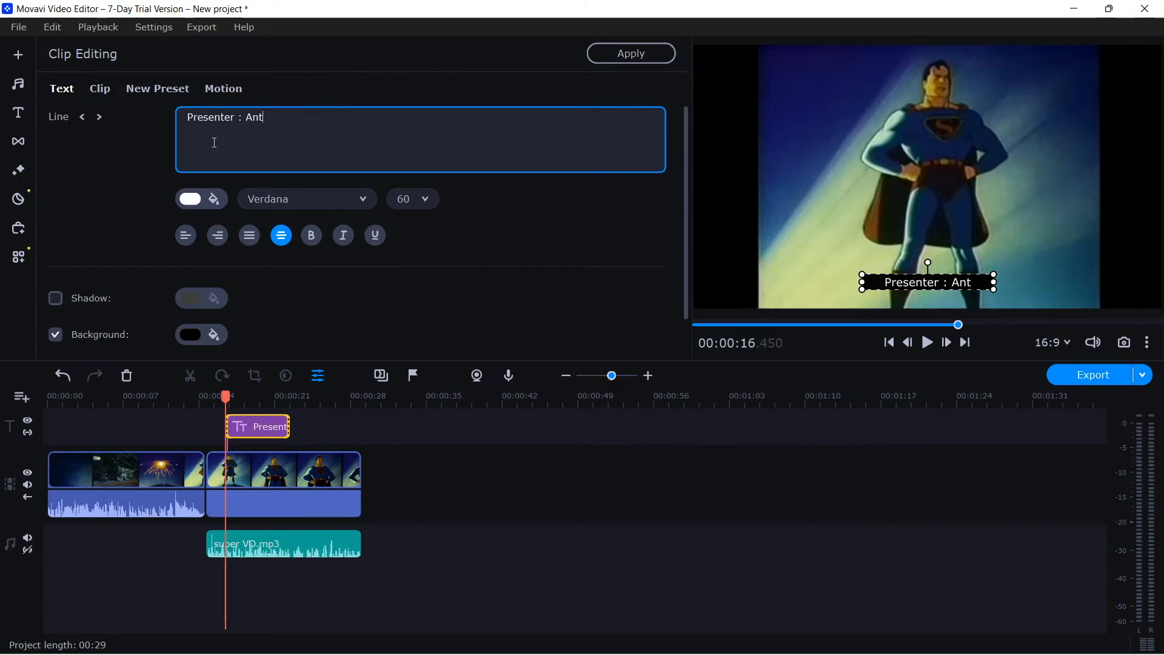
type("hon")
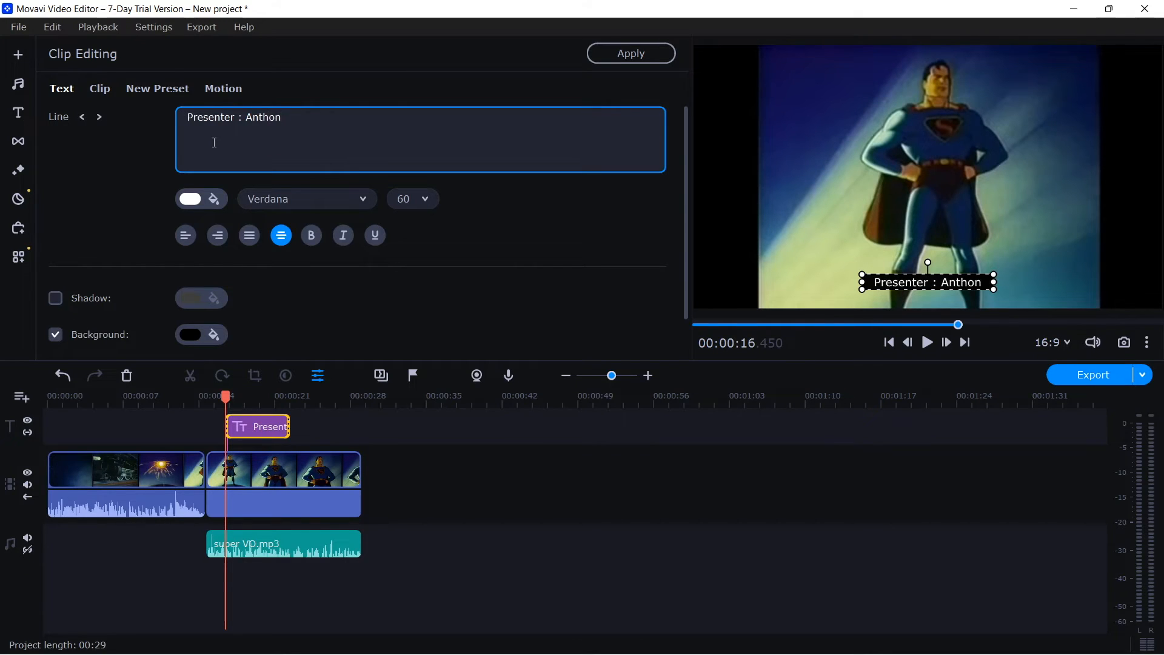
type("y Allen")
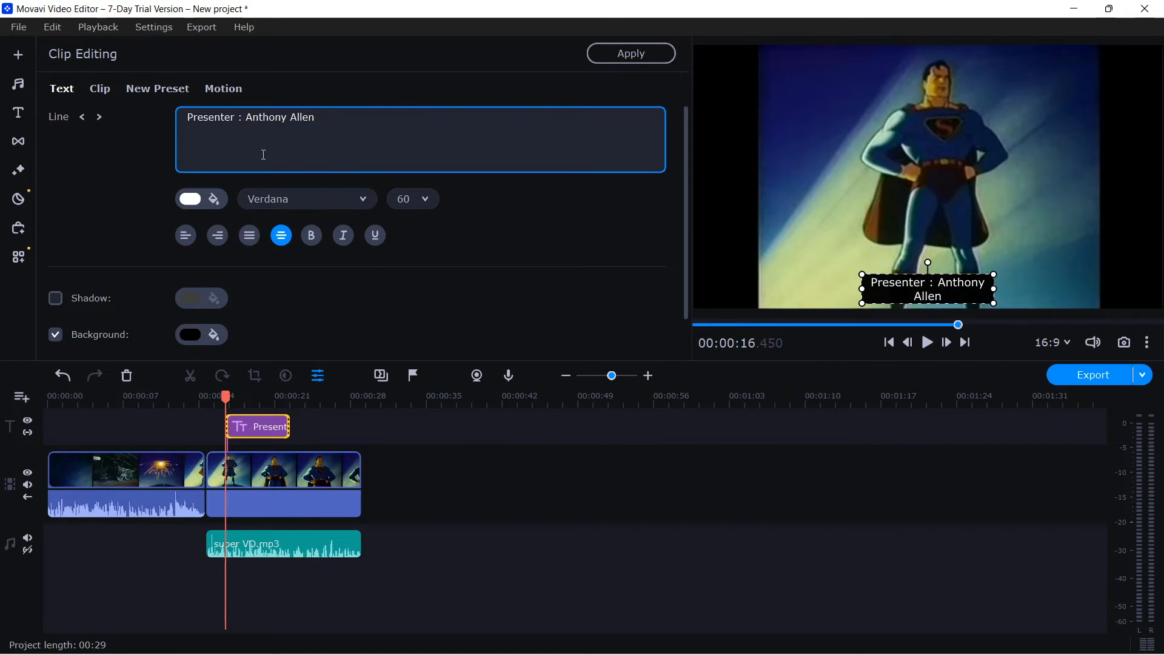
Widen the title box so its text fits on one line, and rotate the title slightly
left_click(862, 291)
left_click_drag(862, 291, 826, 297)
mouse_move(904, 269)
left_mouse_down()
mouse_move(917, 271)
mouse_move(902, 270)
left_mouse_up()
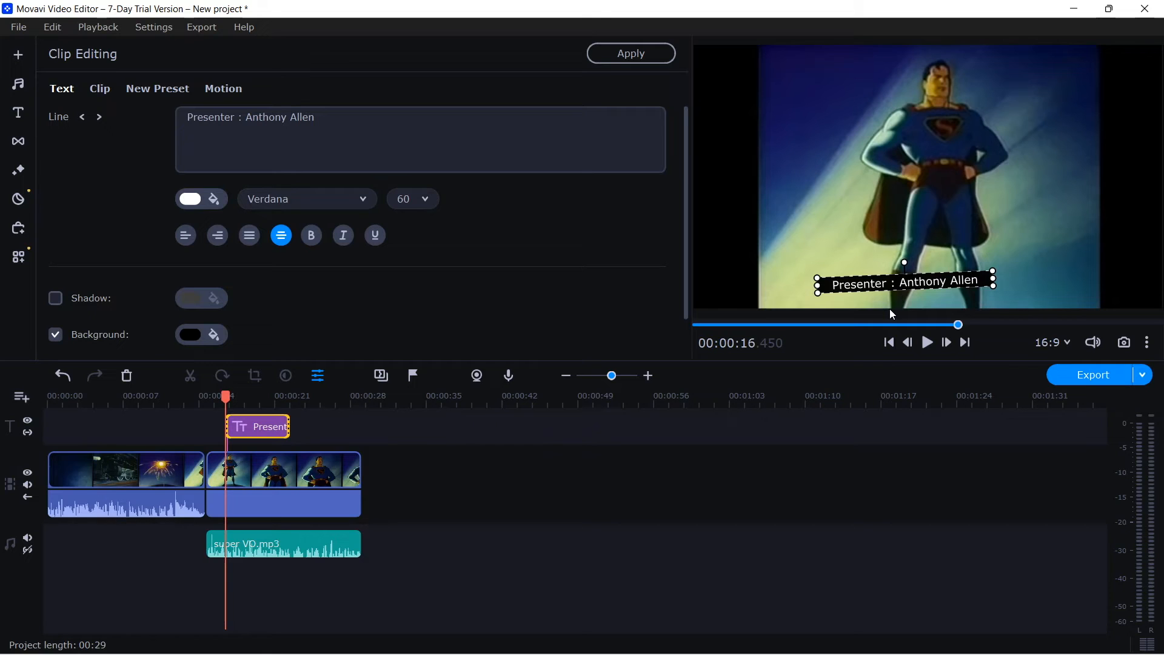
Undo the title's rotation and widening, and redo only the widening
key("ctrl+z")
key("ctrl+z")
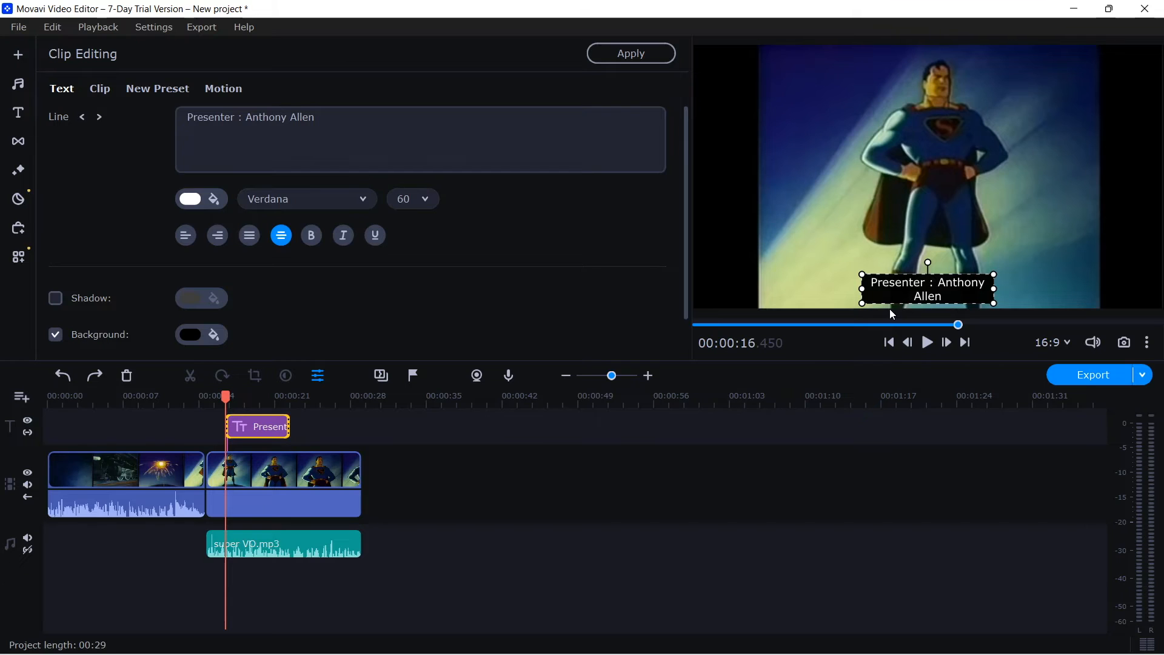
left_click(52, 27)
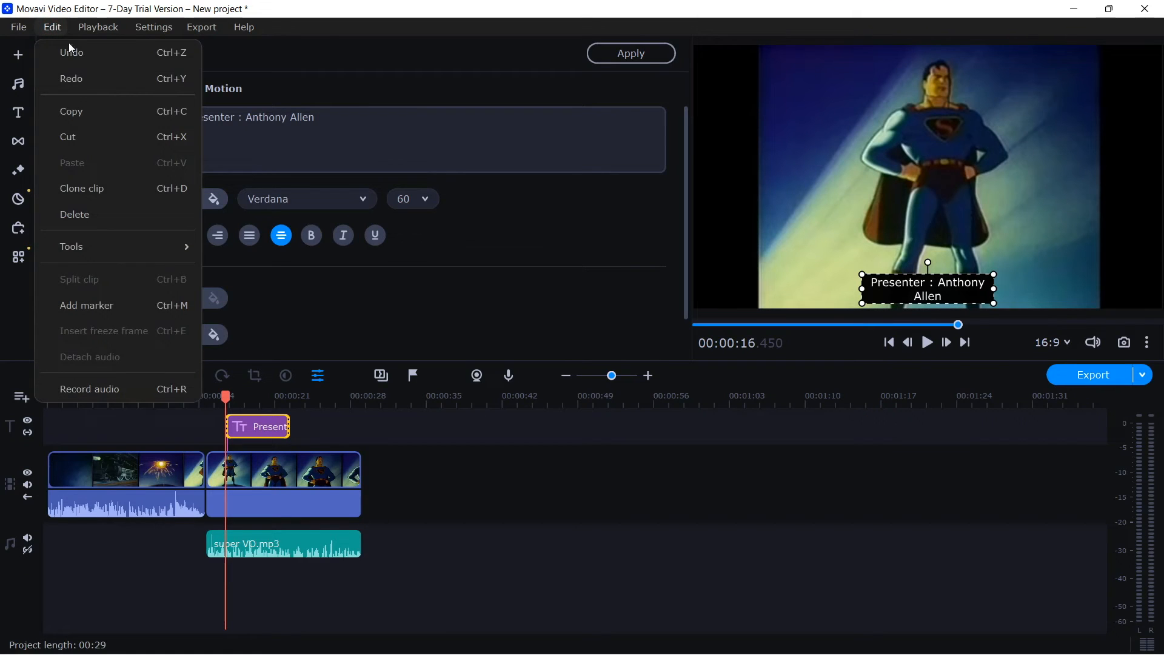
left_click(89, 80)
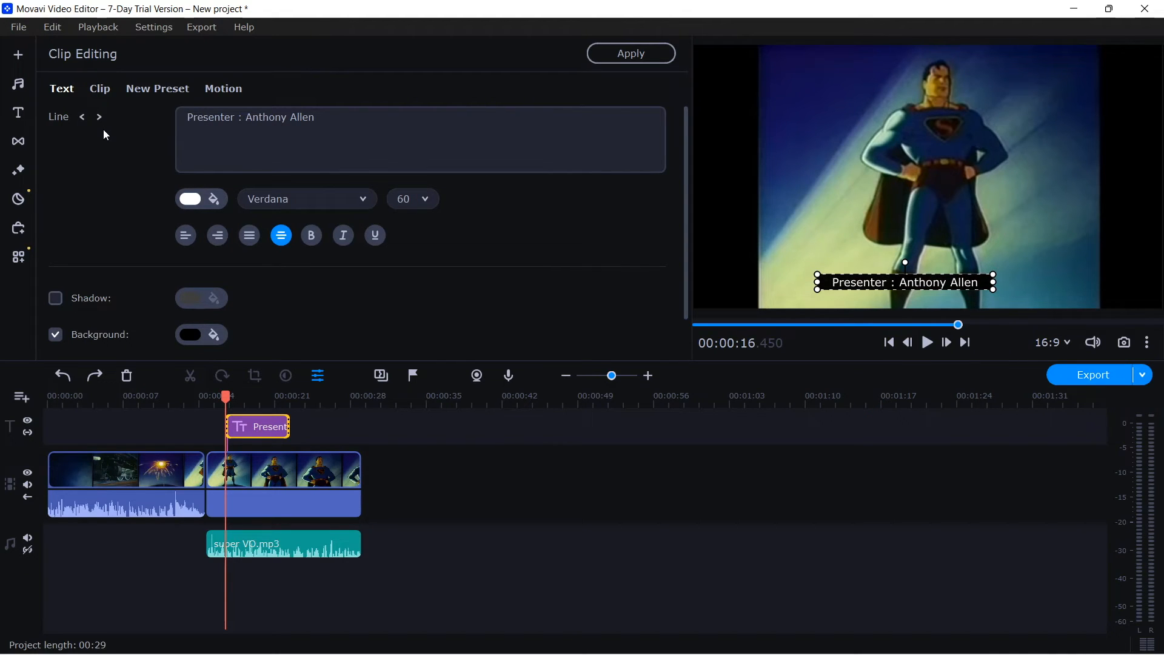
Move the title to the lower centre of the picture and dismiss the preview size tip
mouse_move(896, 288)
left_mouse_down()
mouse_move(926, 295)
mouse_move(903, 279)
mouse_move(943, 276)
mouse_move(916, 281)
mouse_move(918, 122)
mouse_move(916, 283)
left_mouse_up()
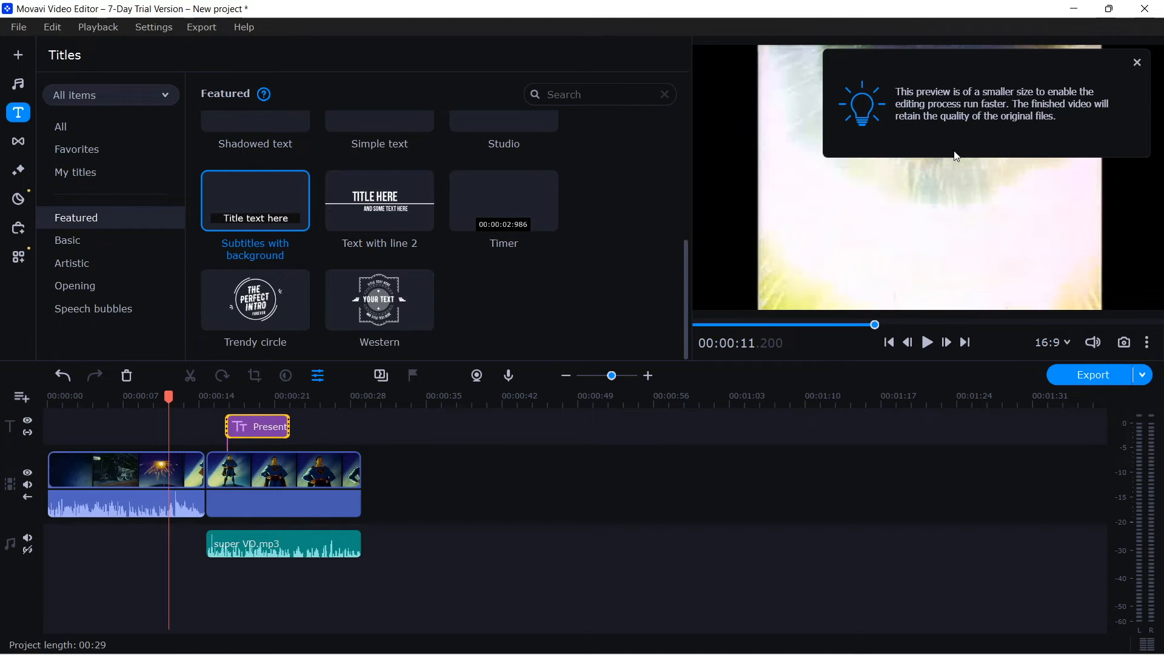
left_click(1135, 63)
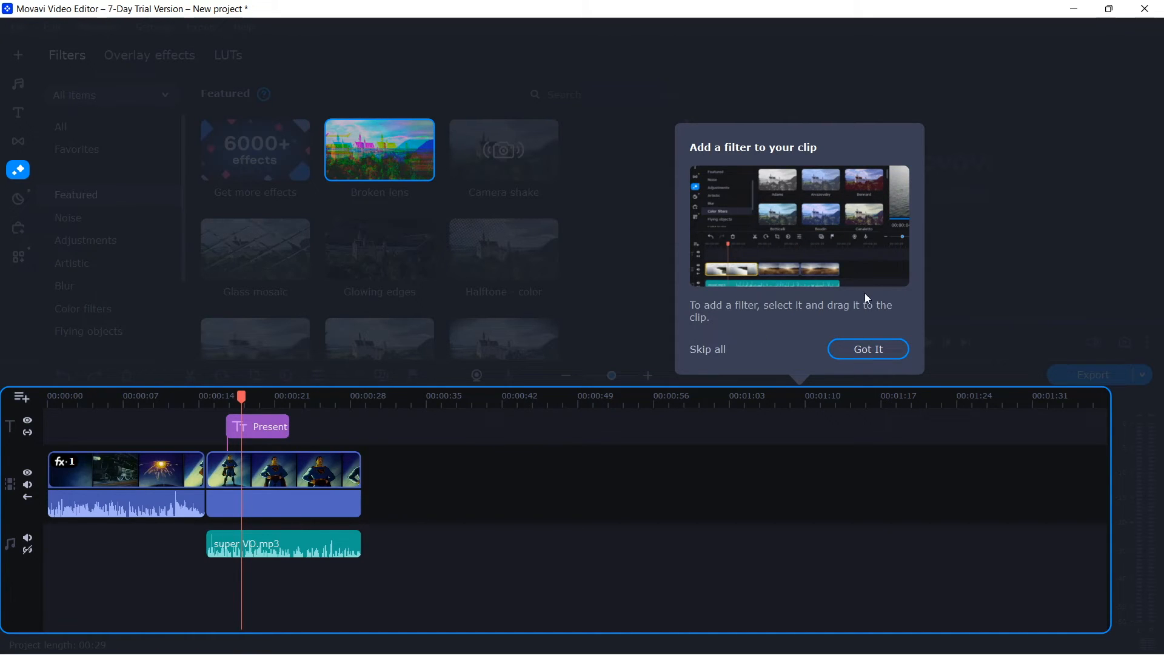
Apply the Pop art - 4 tiles filter to the second video clip and undo it
left_click(876, 349)
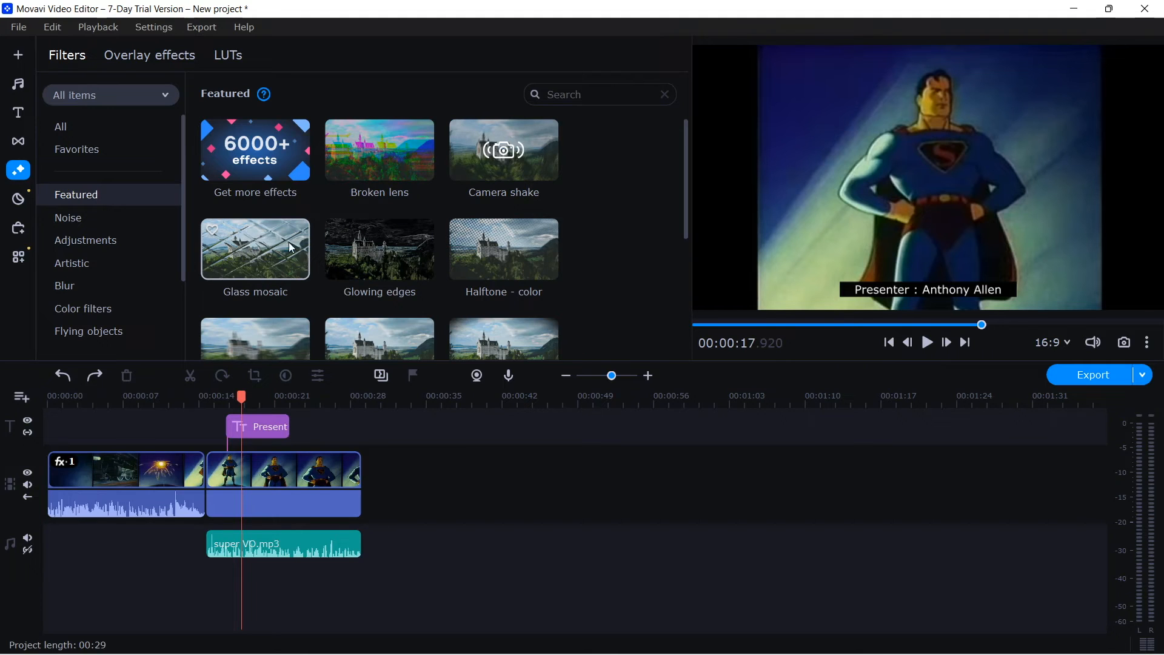
scroll(497, 222, "down", 3)
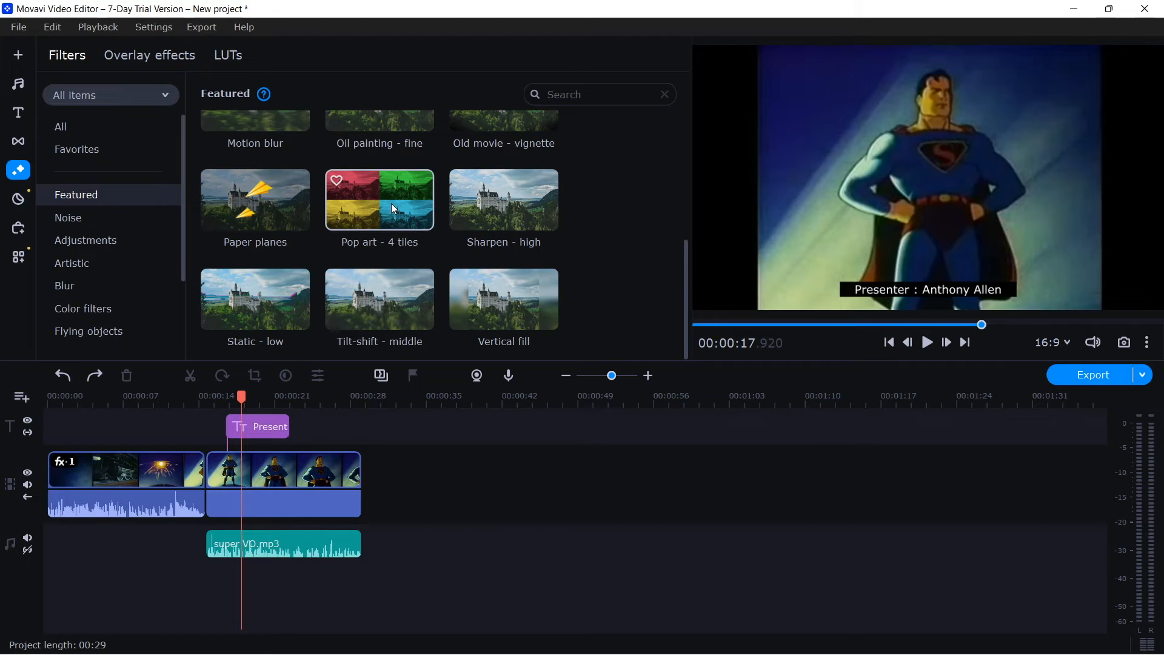
left_click_drag(389, 200, 277, 484)
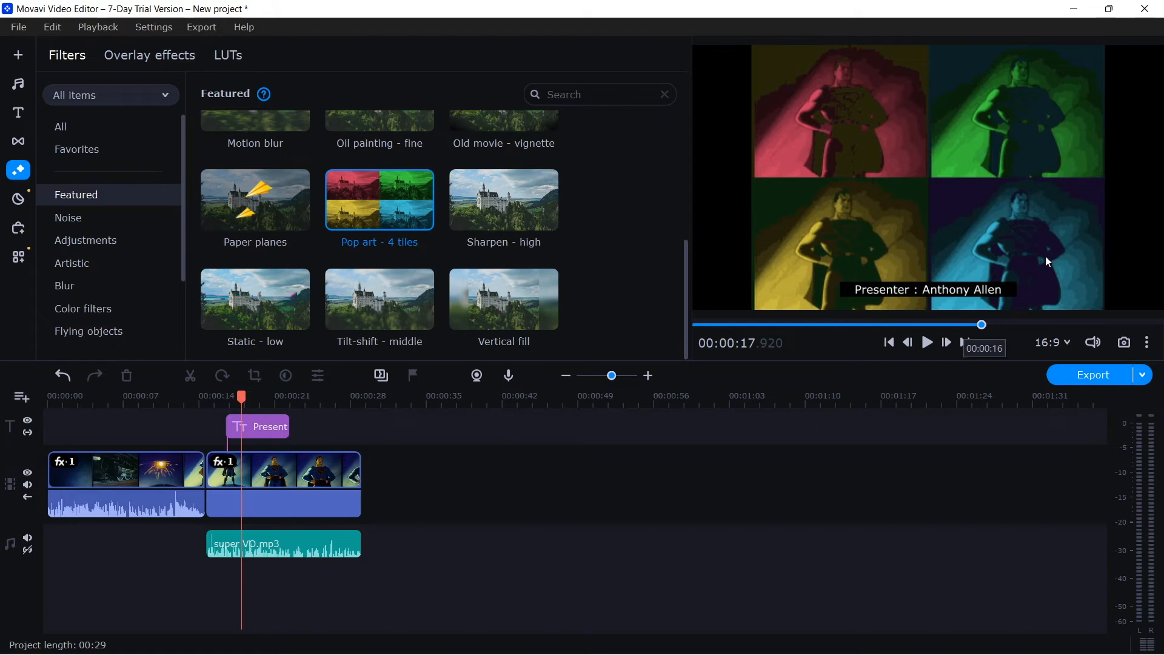
left_click(59, 28)
left_click(69, 51)
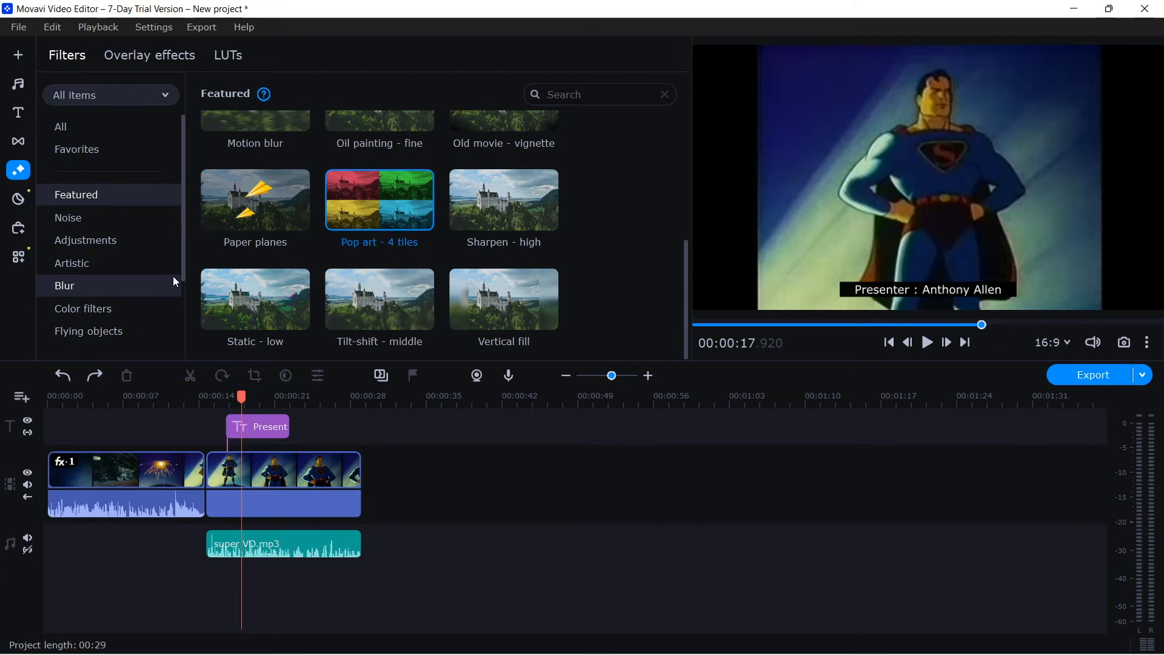
Preview the Light leaks filters Lens flare 2, Lens flare 3, Lens flare 6, Light leaks 3 and Light leaks 2
left_click_drag(184, 267, 188, 326)
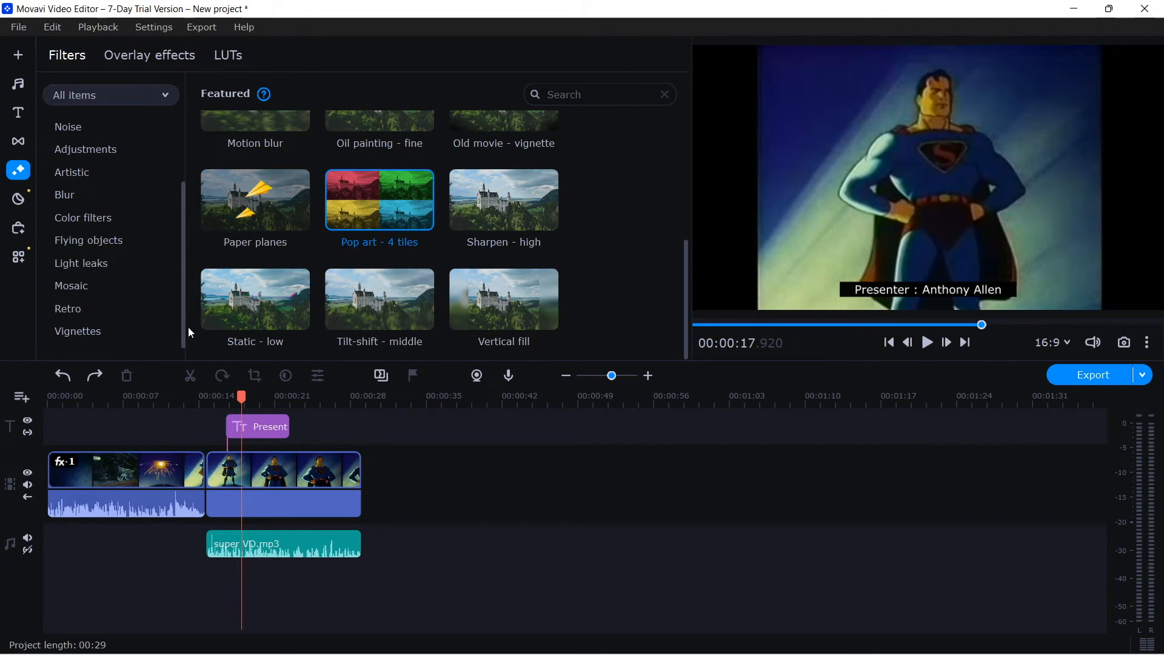
left_click(85, 260)
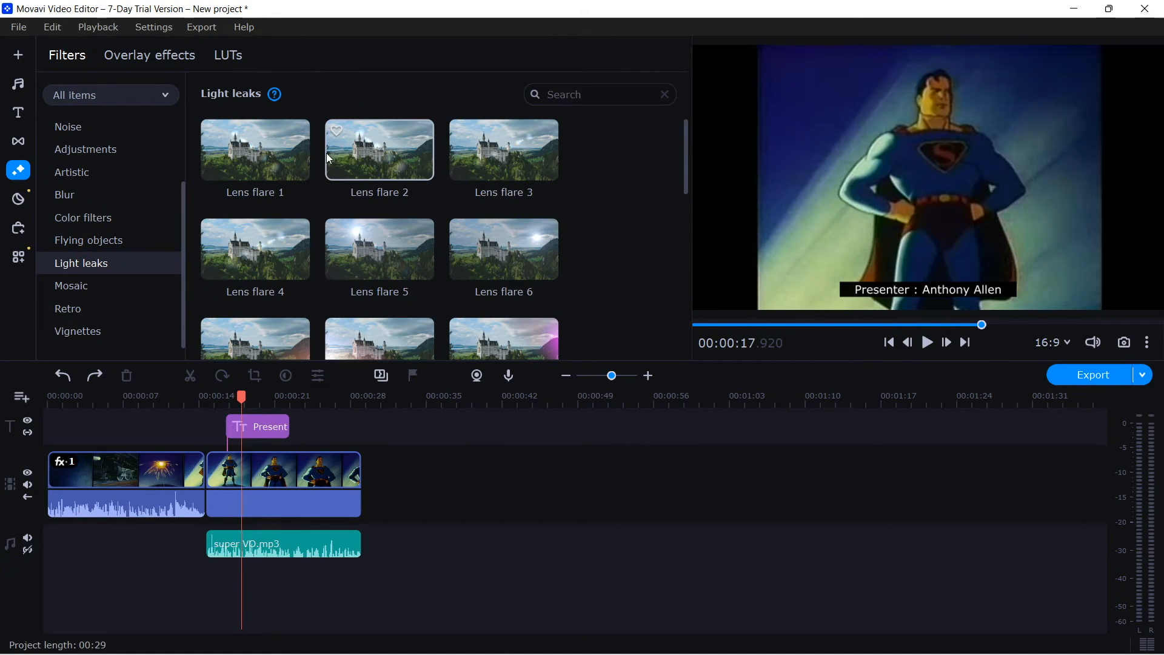
left_click(388, 152)
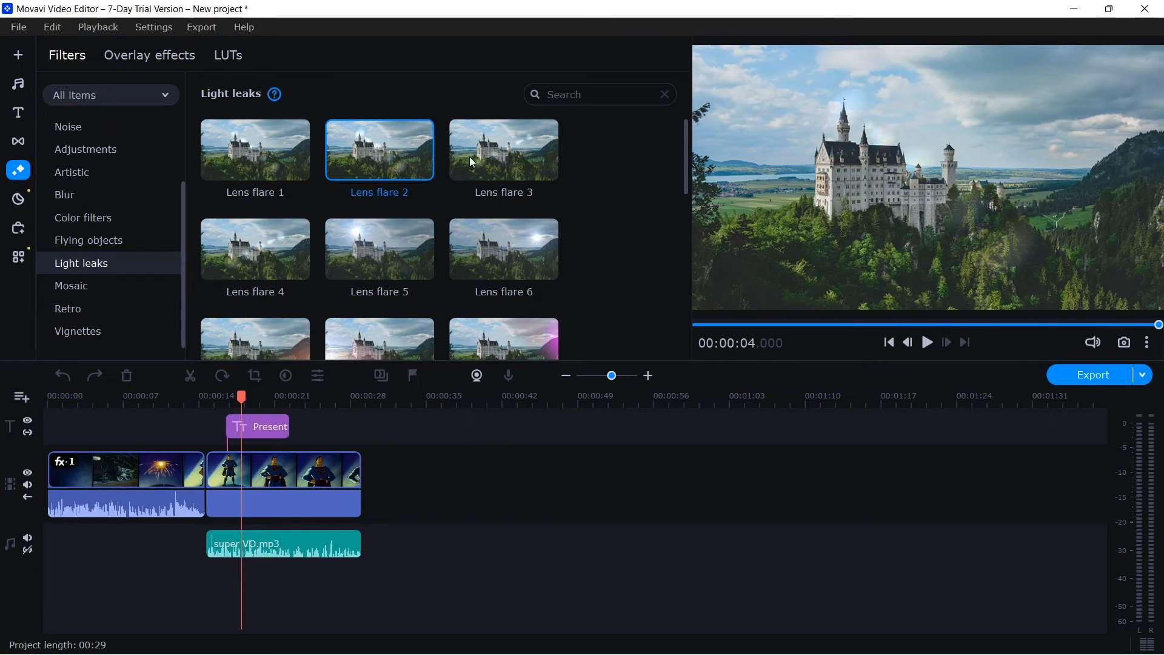
left_click(502, 163)
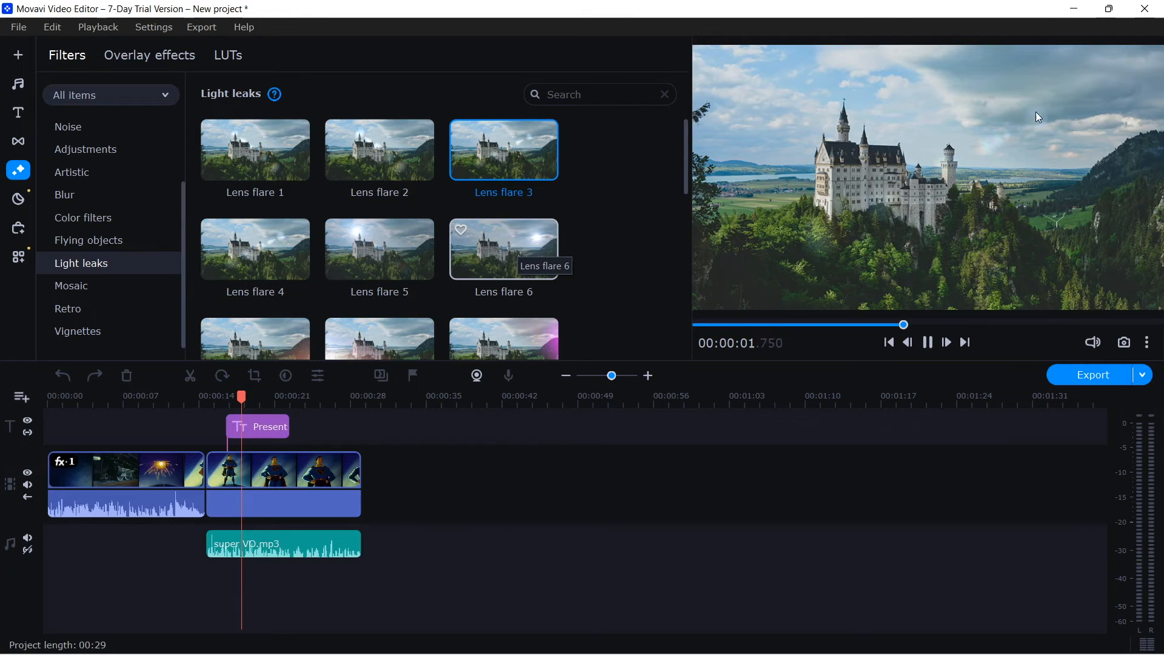
left_click(517, 247)
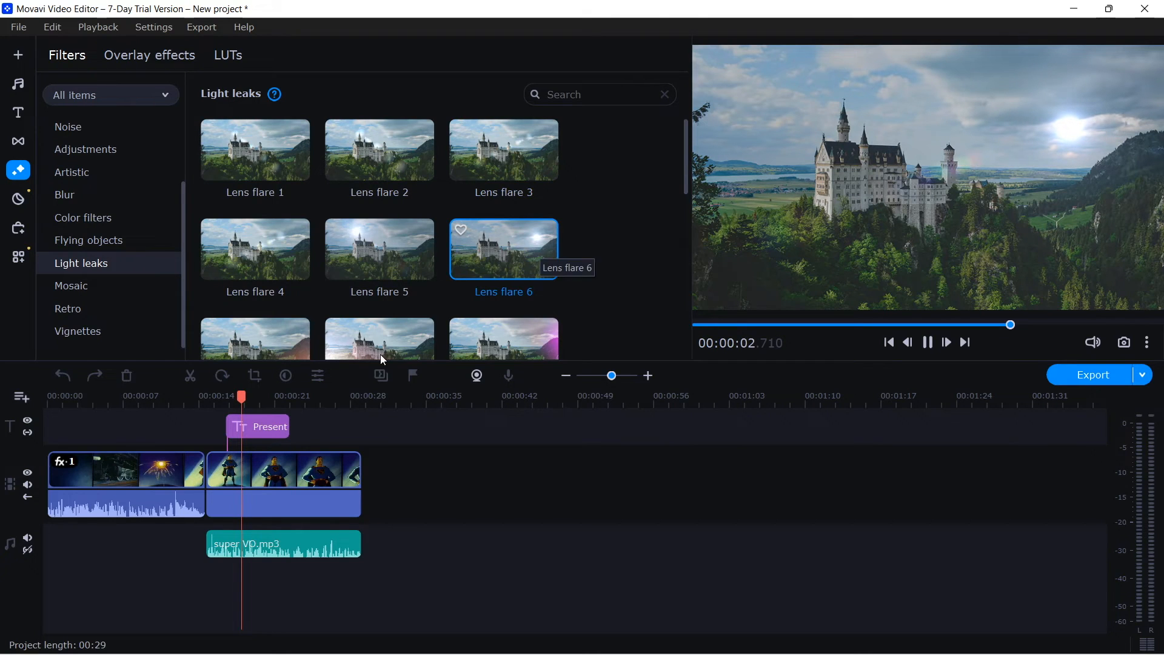
scroll(504, 320, "down", 1)
left_click(504, 320)
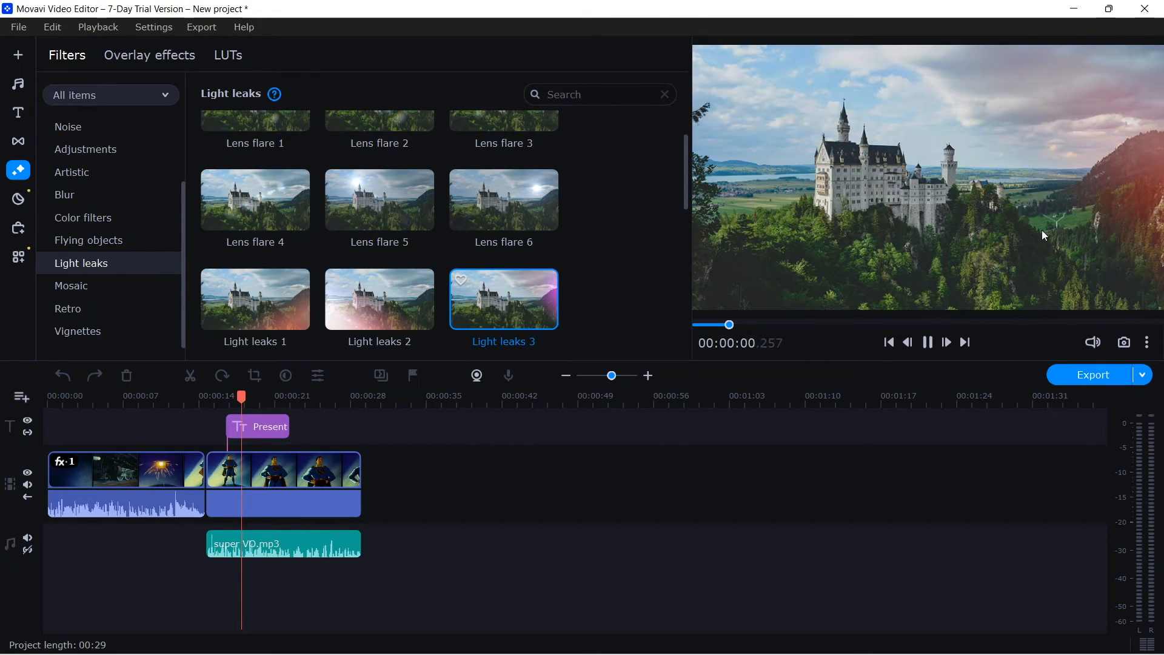
left_click(389, 292)
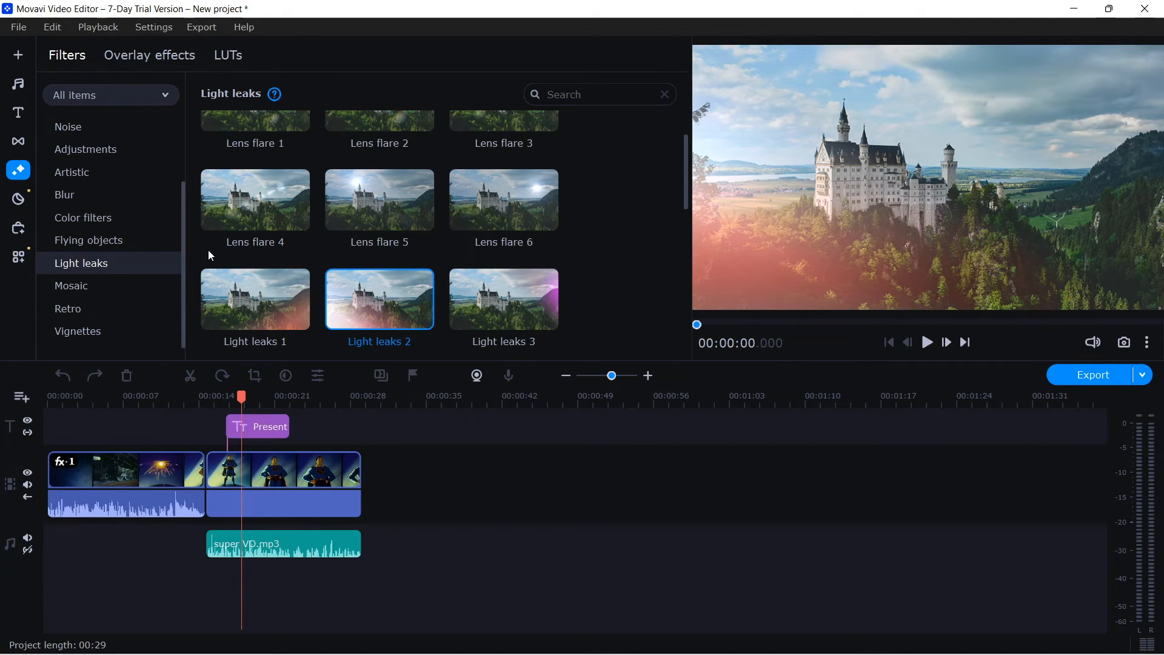
Preview the Mosaic filters Pixels - medium, Mosaic - medium and Glass mosaic, and look through the Retro filters
left_click(78, 289)
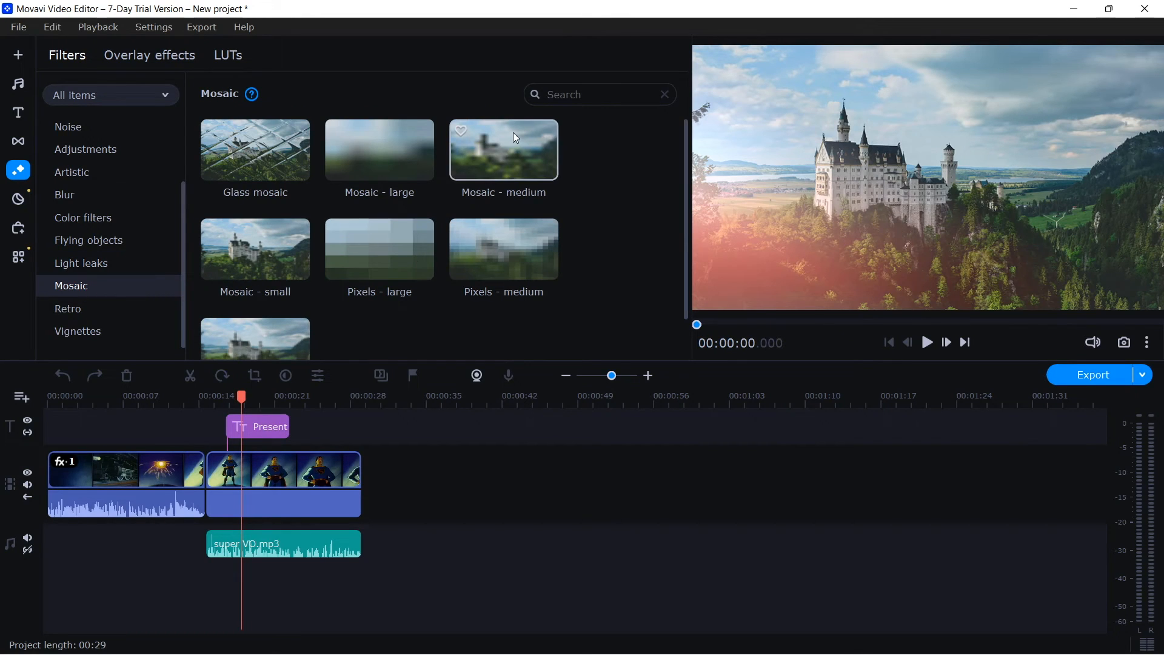
left_click(508, 253)
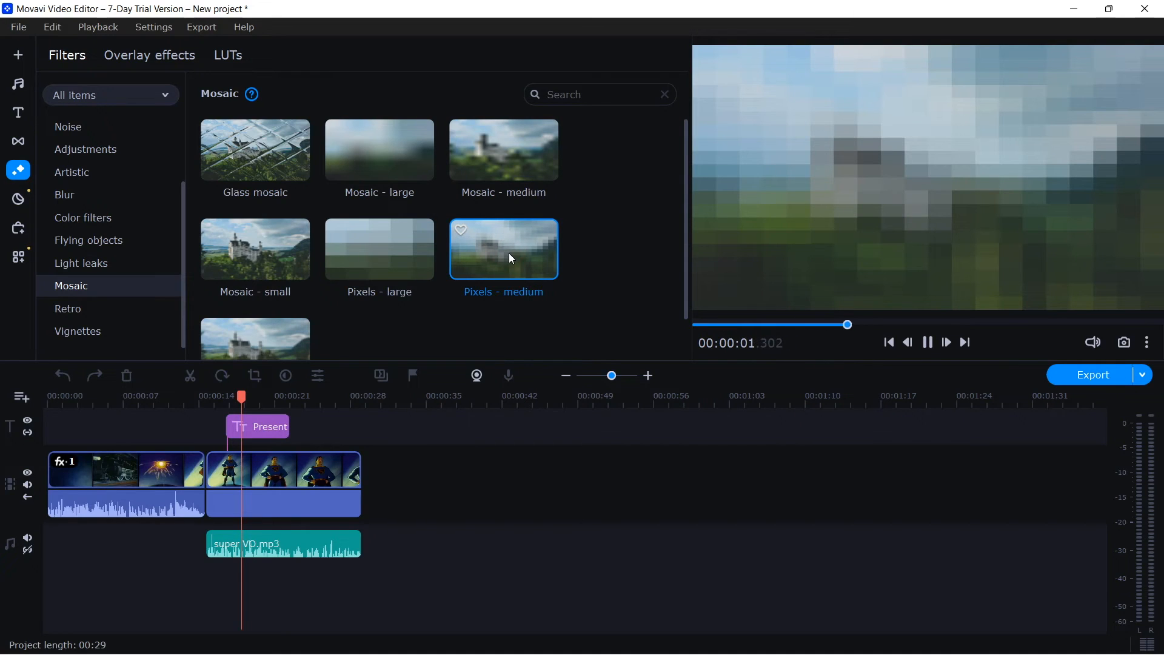
left_click(492, 154)
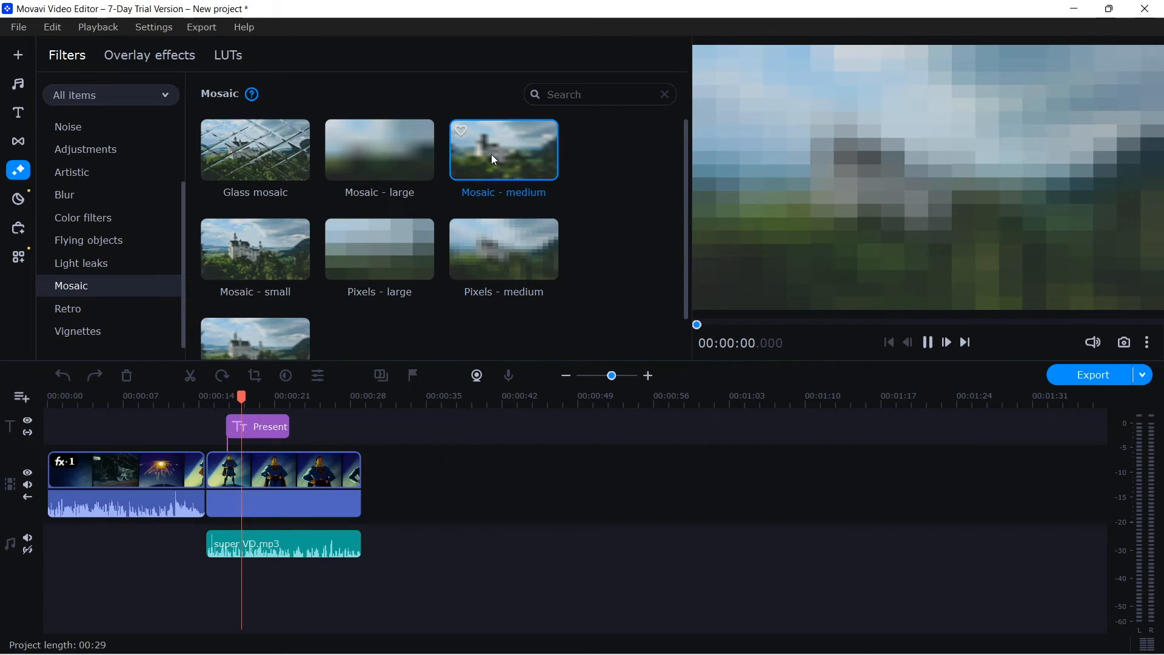
left_click(251, 150)
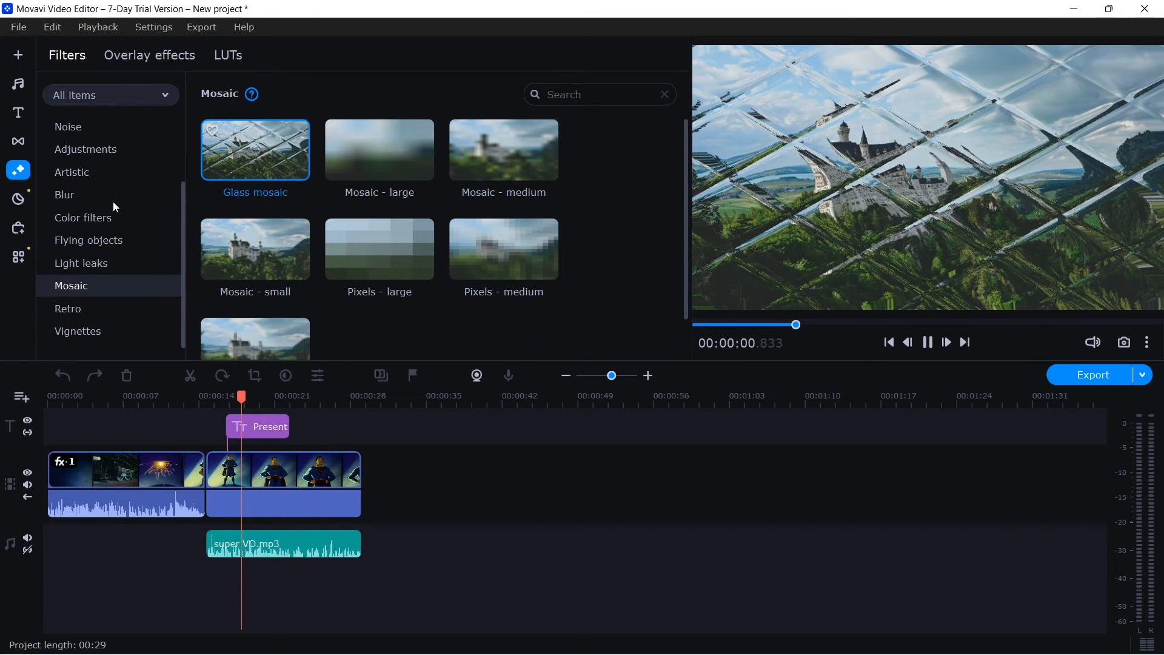
left_click(88, 310)
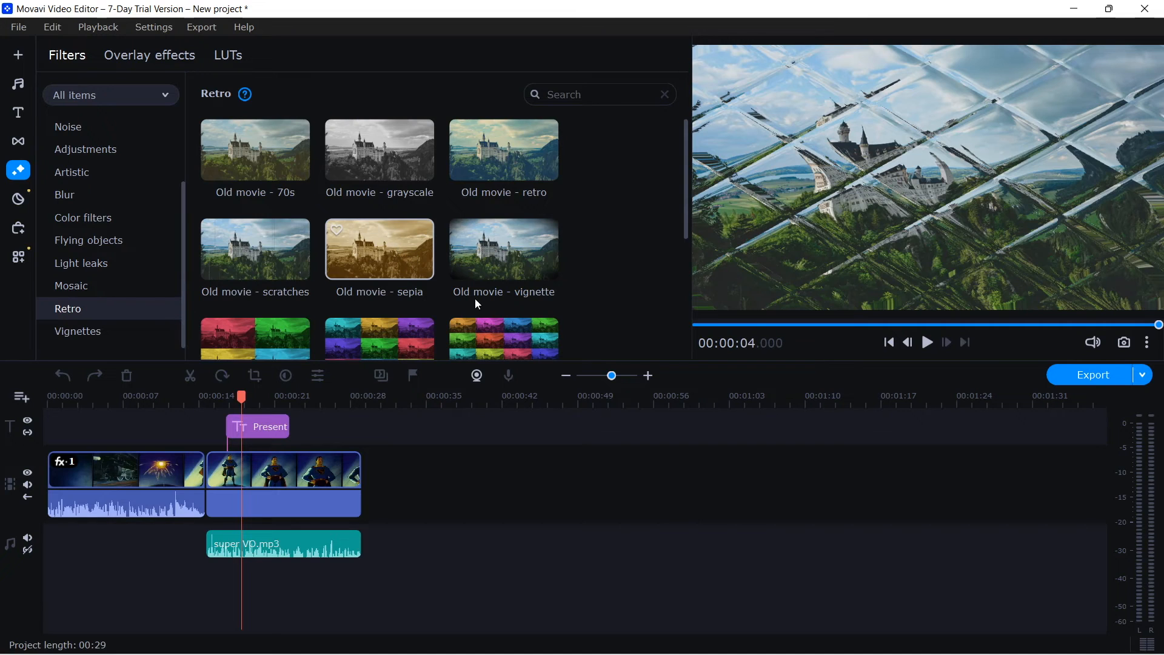
scroll(468, 257, "down", 4)
left_click(379, 203)
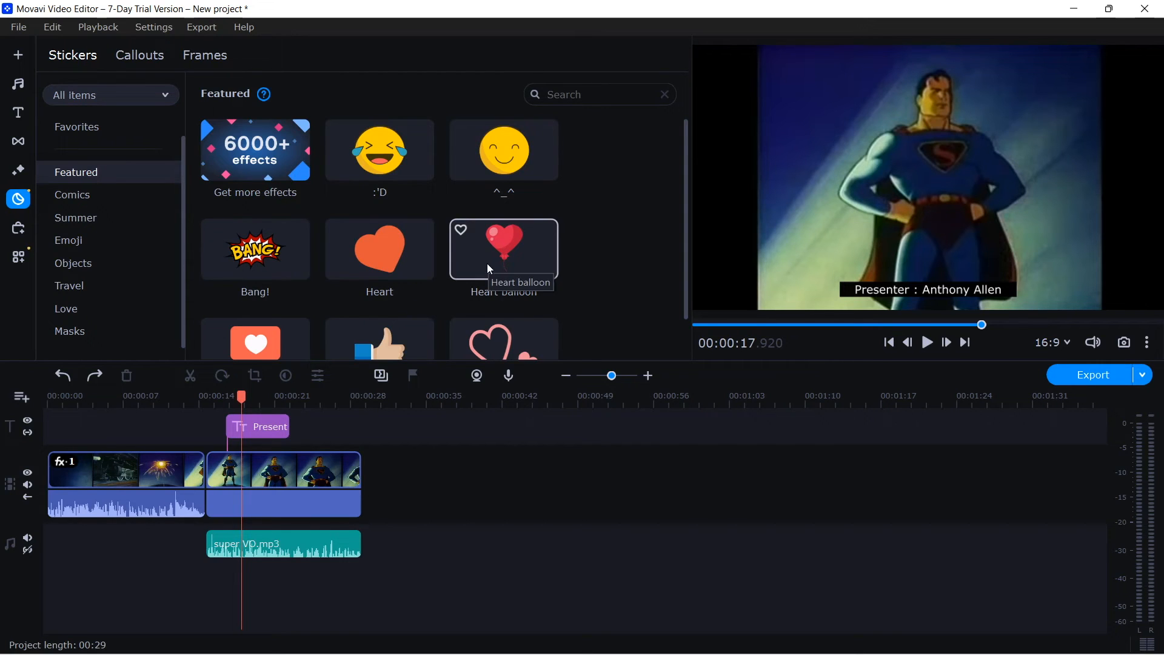
Look through the Featured, Comics, Summer, Emoji, Objects, Travel, Love and Masks sticker categories
scroll(424, 220, "down", 1)
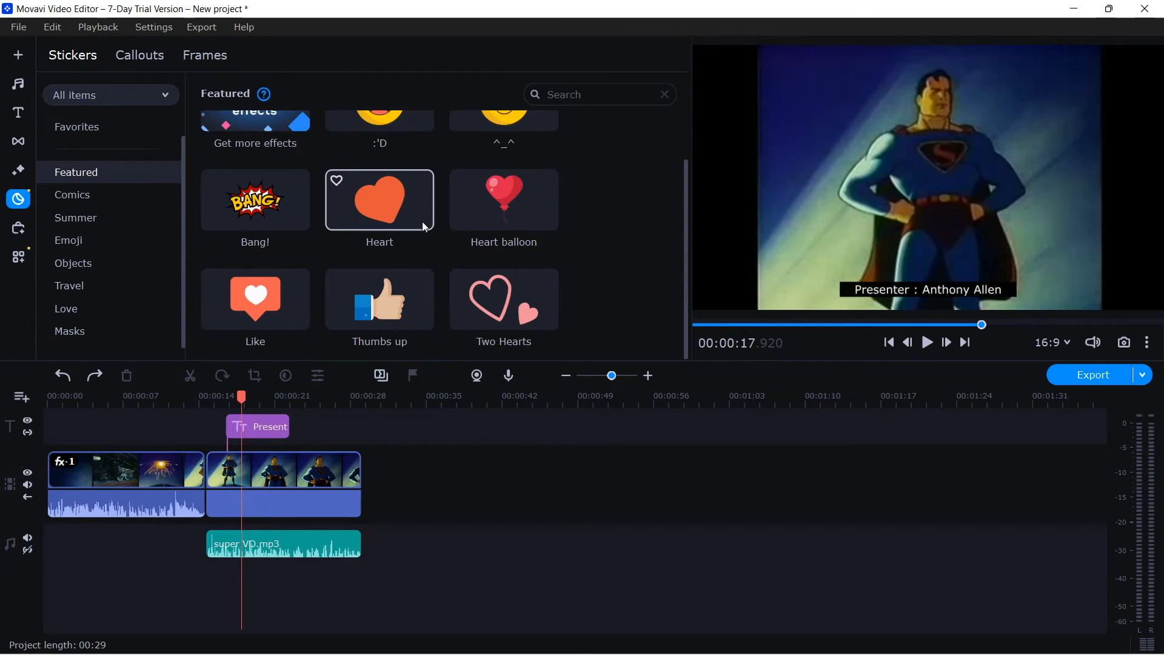
scroll(412, 243, "up", 1)
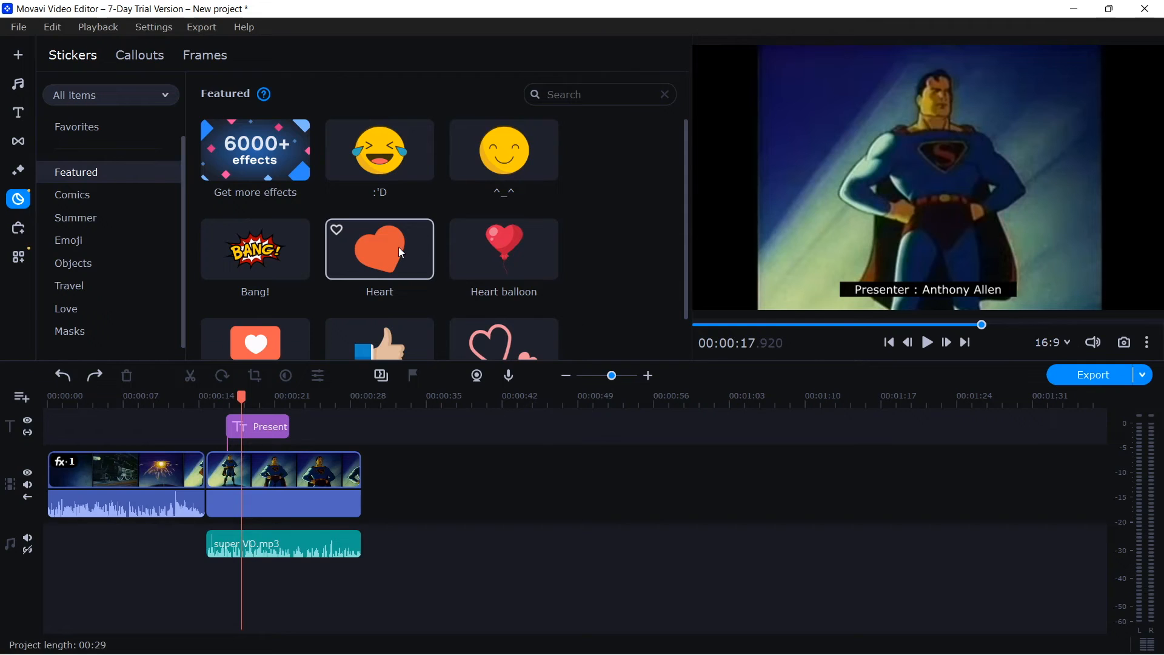
left_click(93, 193)
left_click(90, 218)
left_click(80, 246)
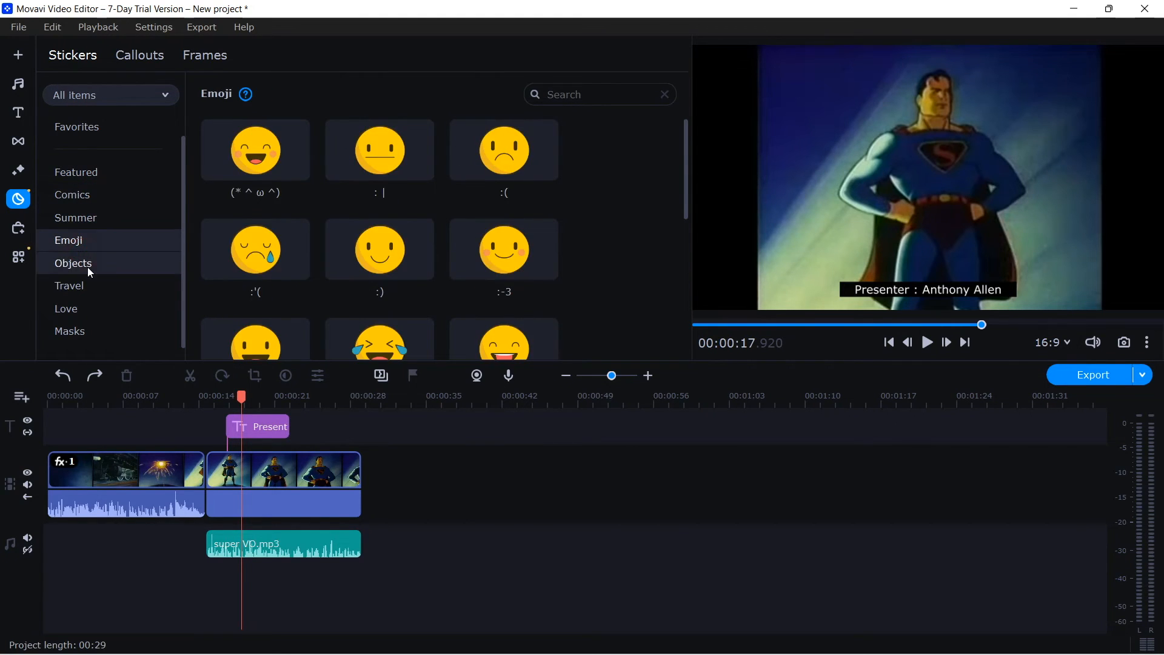
left_click(88, 266)
left_click(89, 290)
left_click(85, 309)
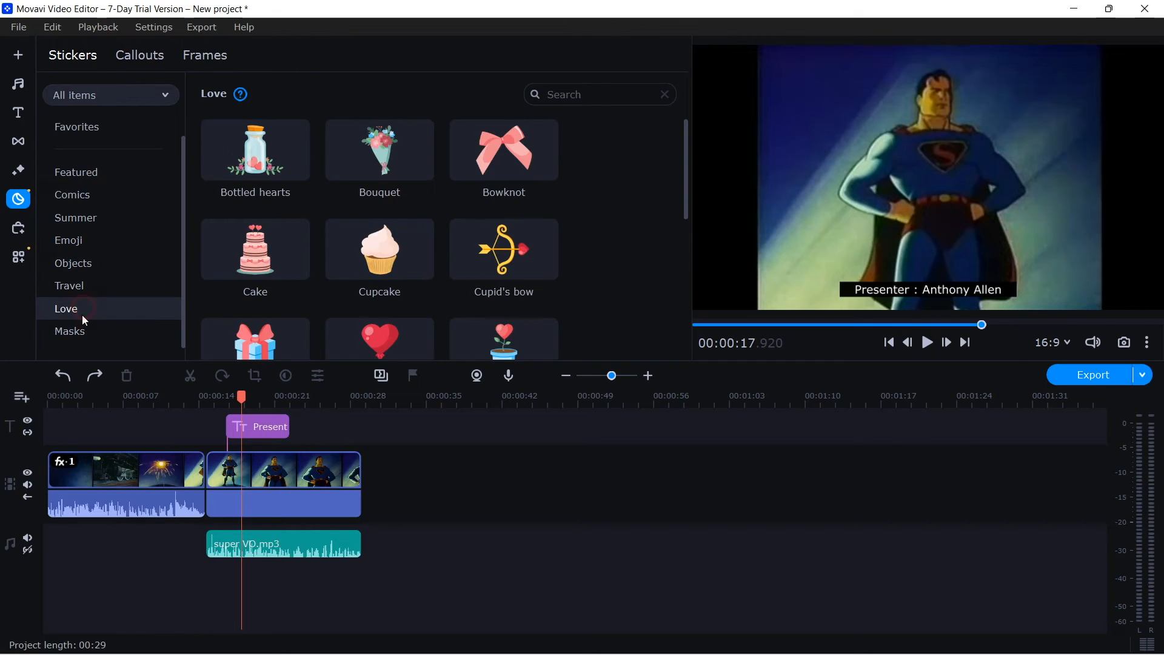
left_click(77, 332)
Browse all packs in the Effects Store and open the list of additional video tools
left_click(19, 227)
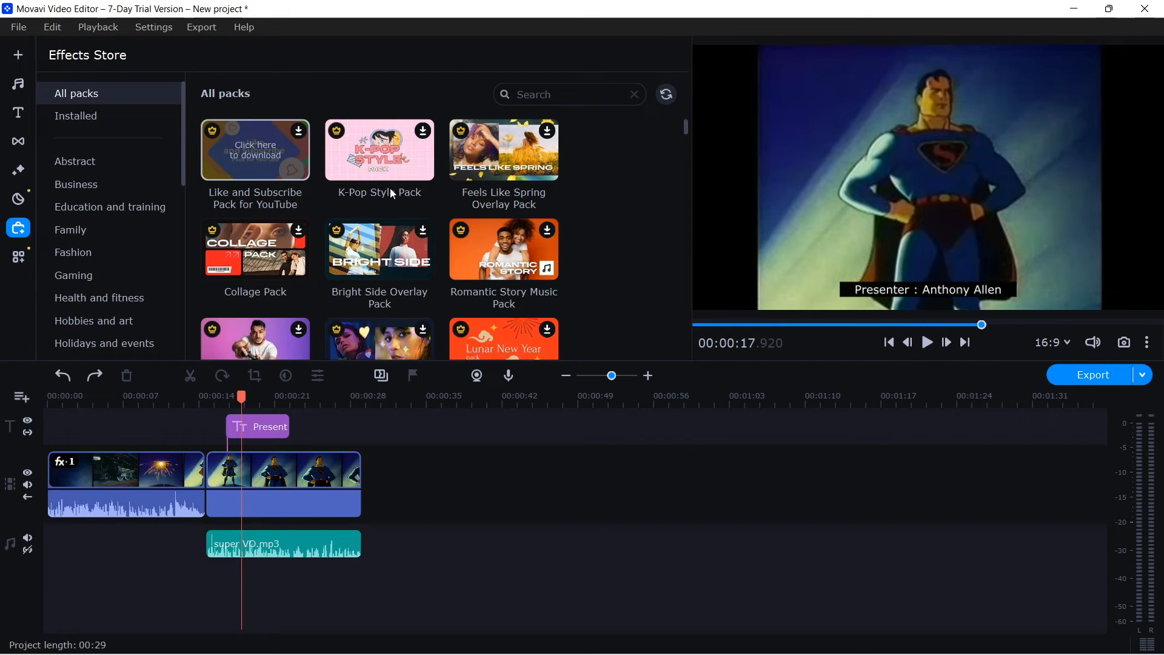
scroll(380, 176, "down", 5)
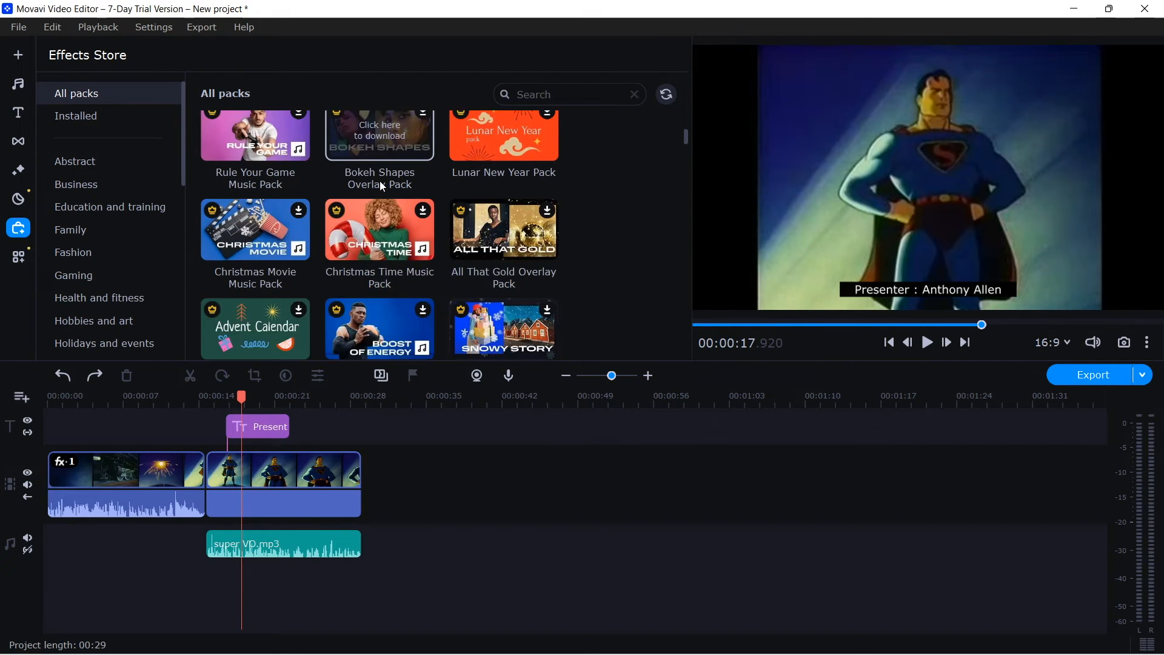
scroll(380, 181, "down", 12)
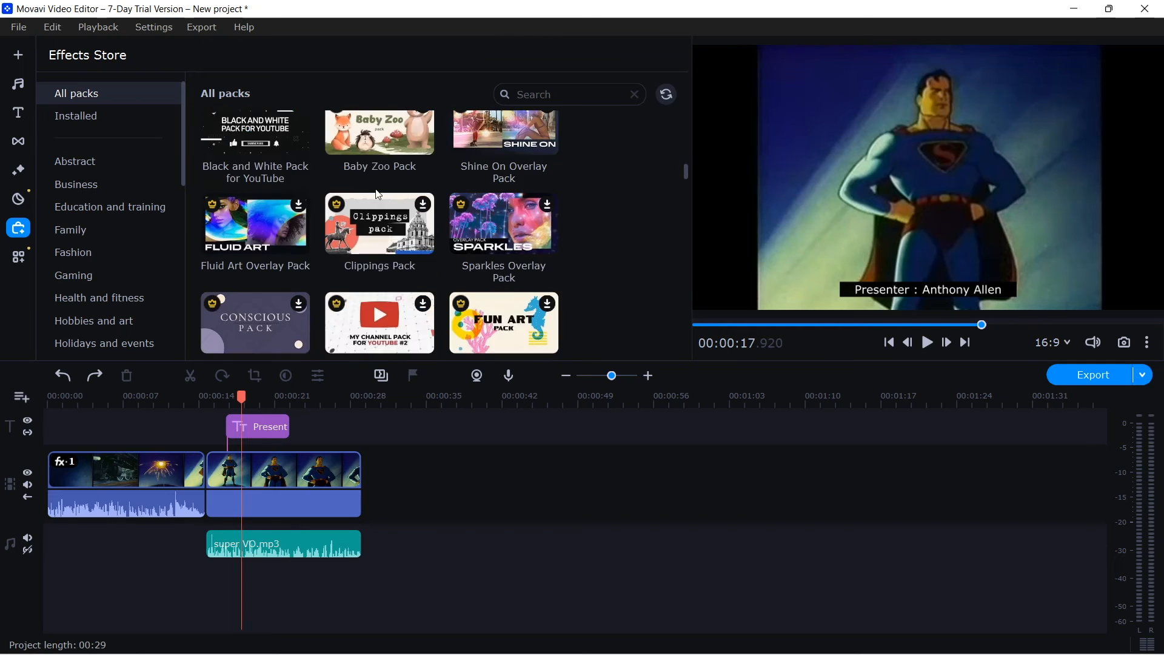
scroll(374, 190, "down", 3)
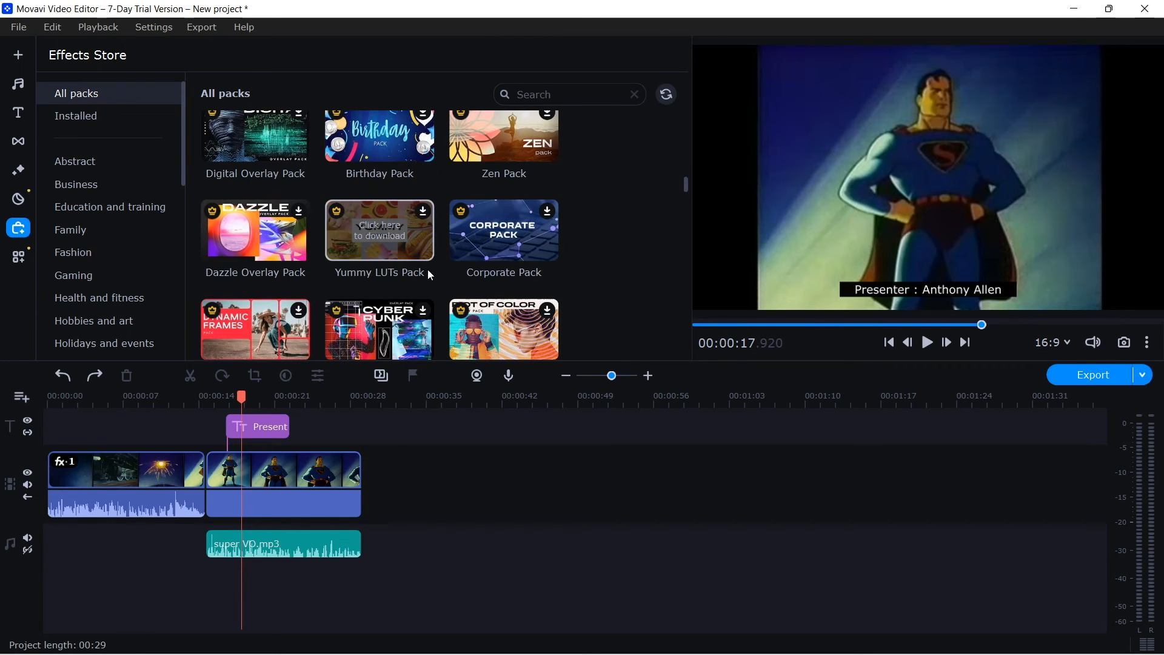
scroll(354, 278, "down", 6)
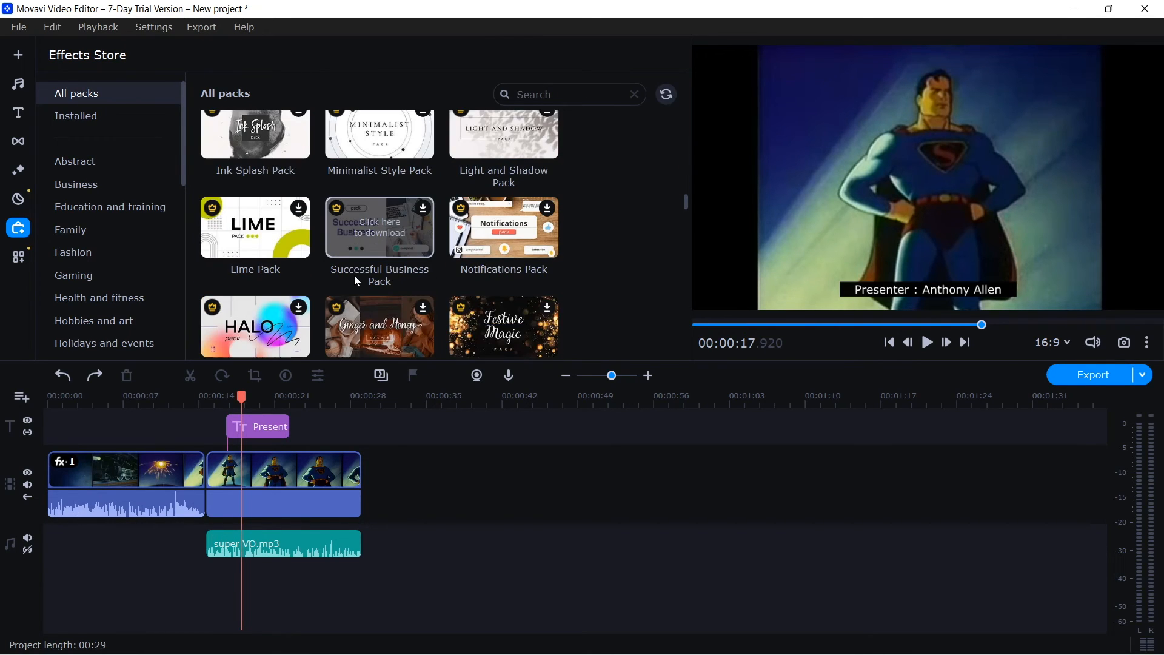
scroll(354, 275, "down", 10)
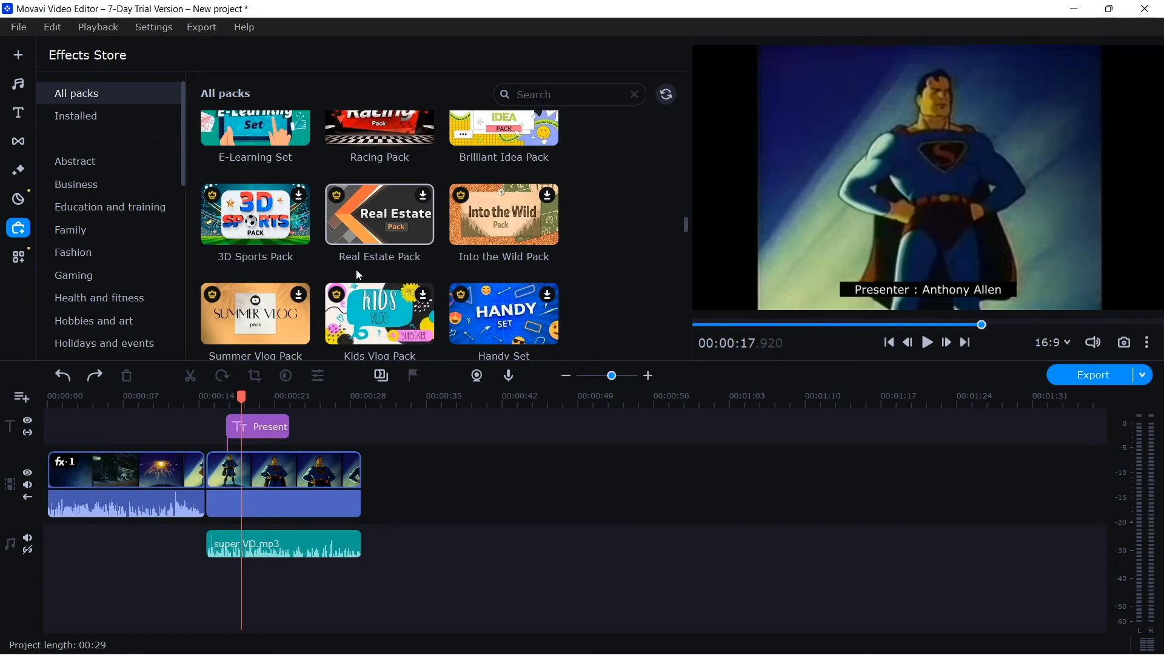
left_click(18, 257)
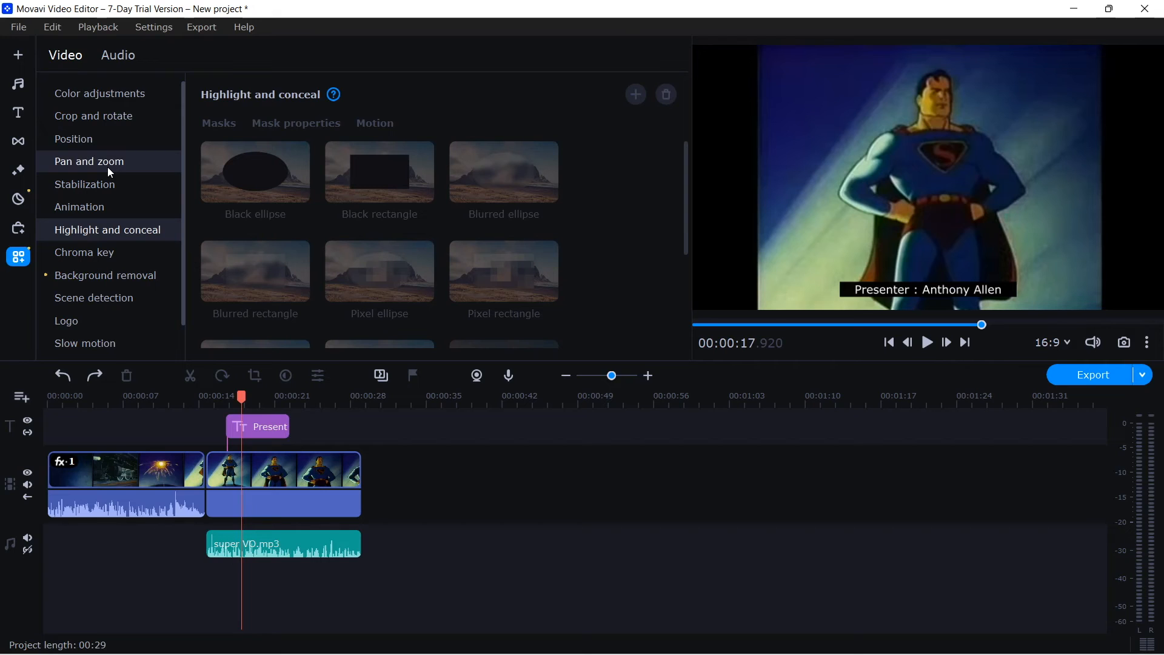
Open the first video clip's properties and set its fade-out to 3.00 sec, with the timeline enlarged around the clip's end
left_click(190, 493)
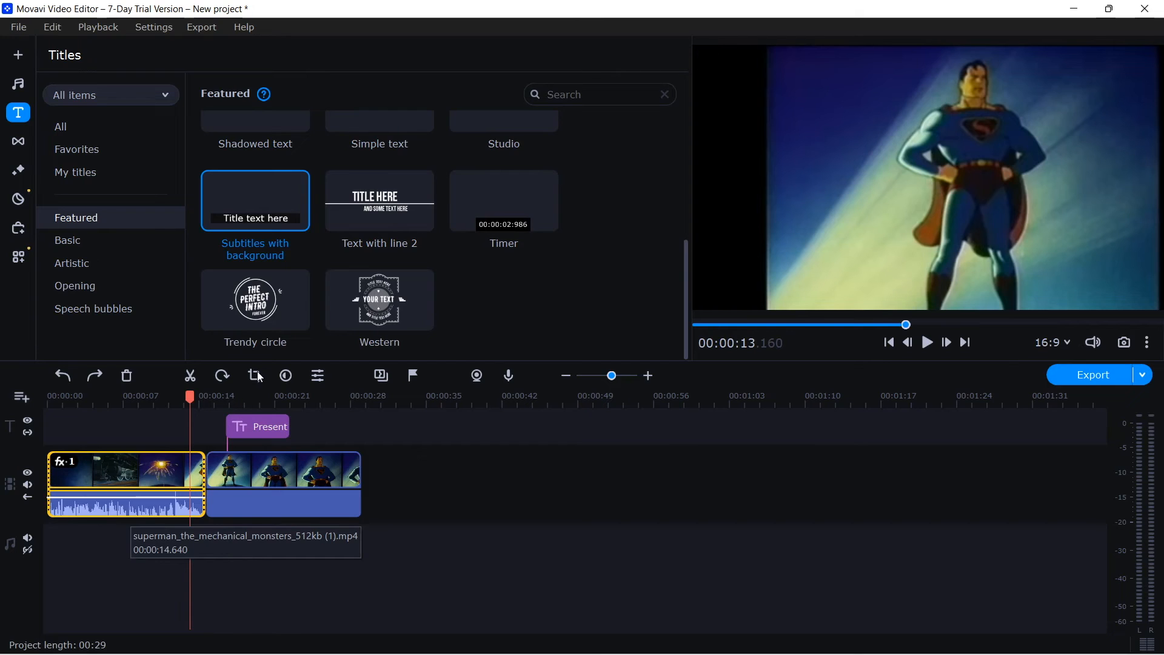
left_click(317, 375)
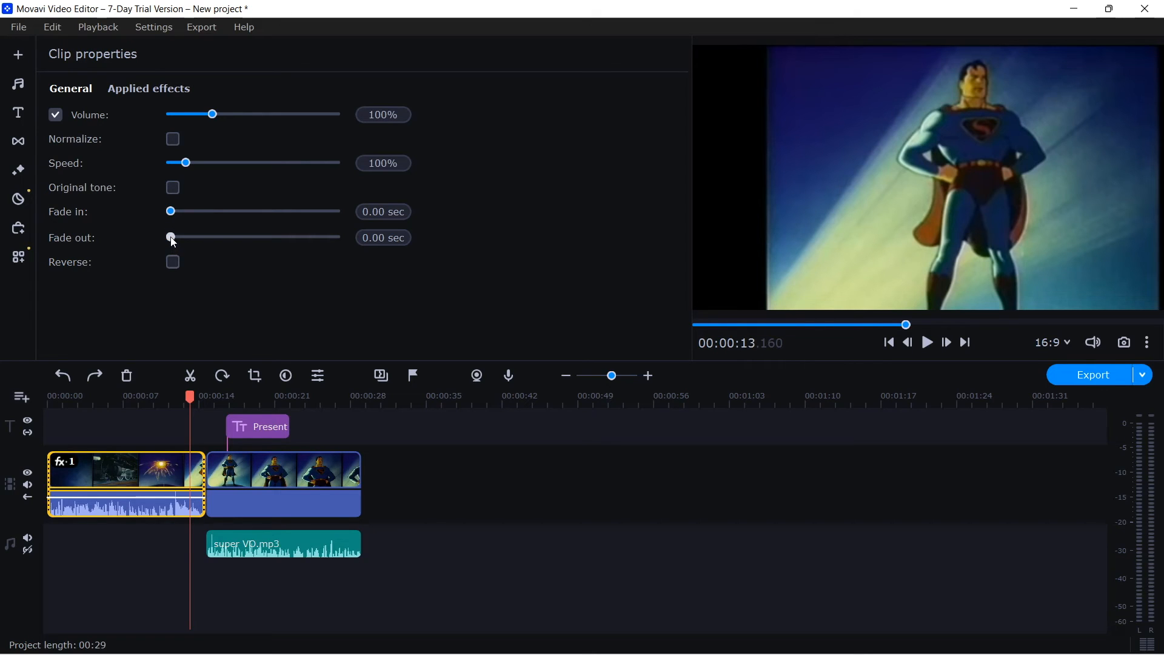
mouse_move(172, 241)
left_click_drag(172, 239, 203, 237)
left_click_drag(612, 376, 623, 376)
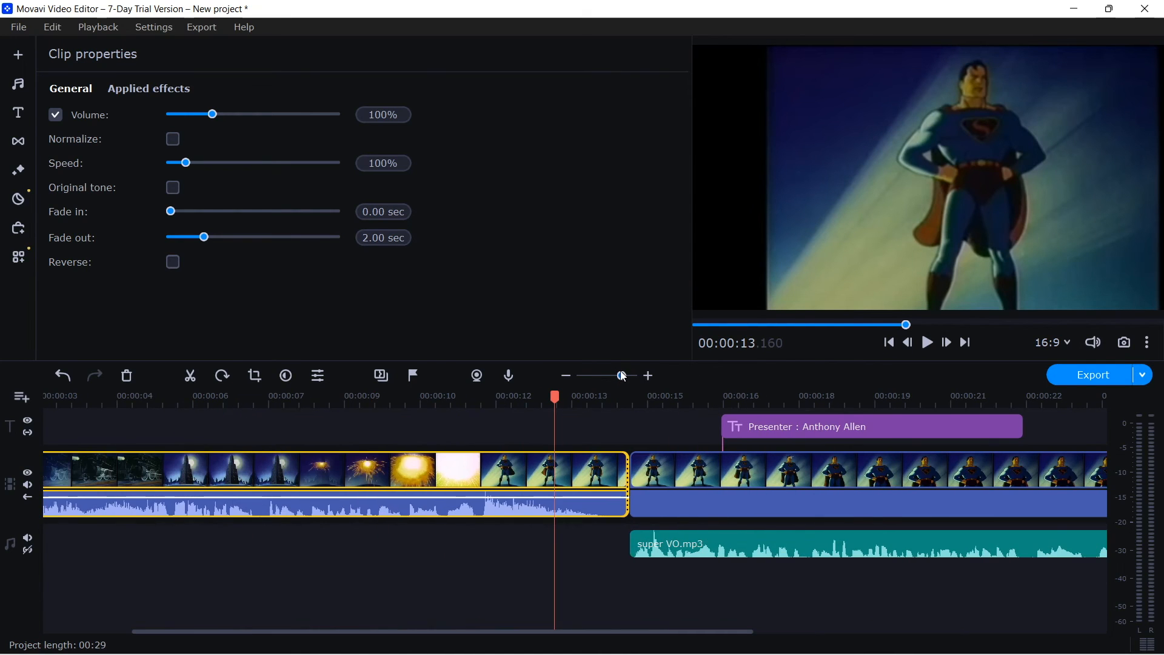
left_click_drag(204, 238, 311, 238)
key("ctrl+z")
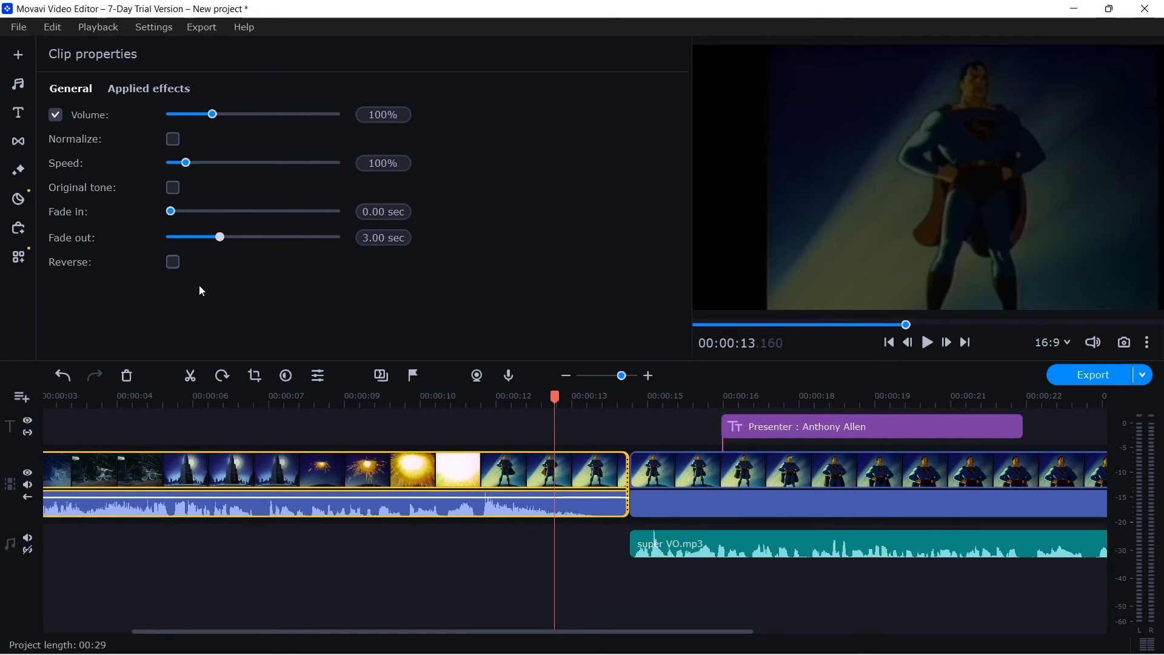
Try reversing the first video clip and switch the reversal off again
left_click(172, 262)
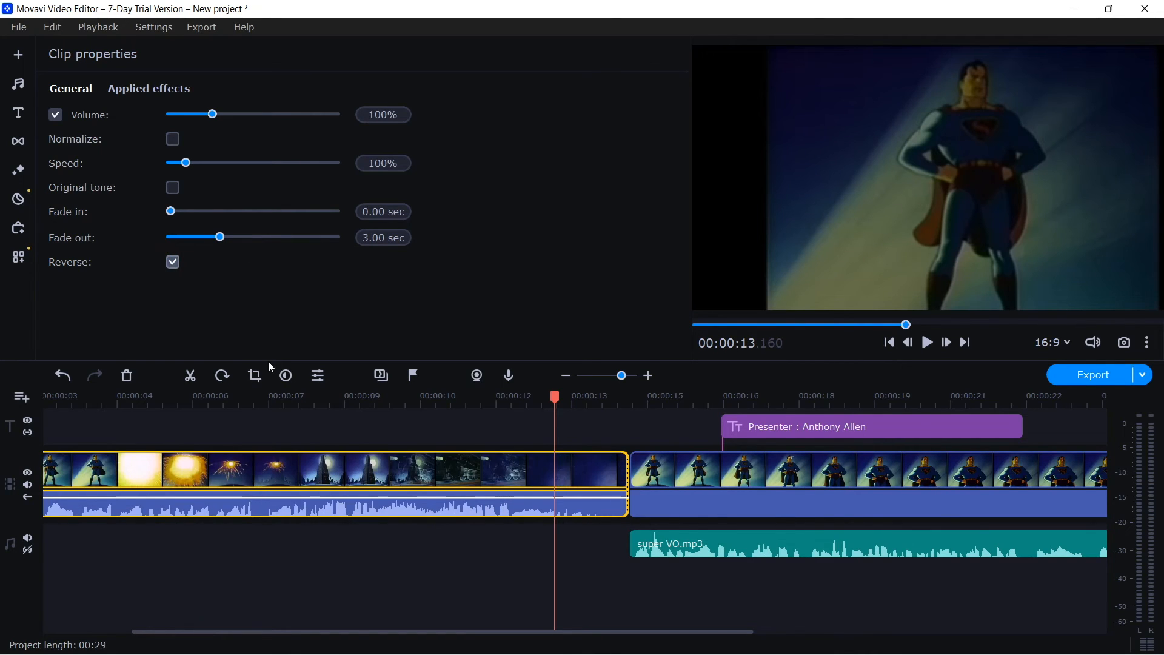
left_click(172, 262)
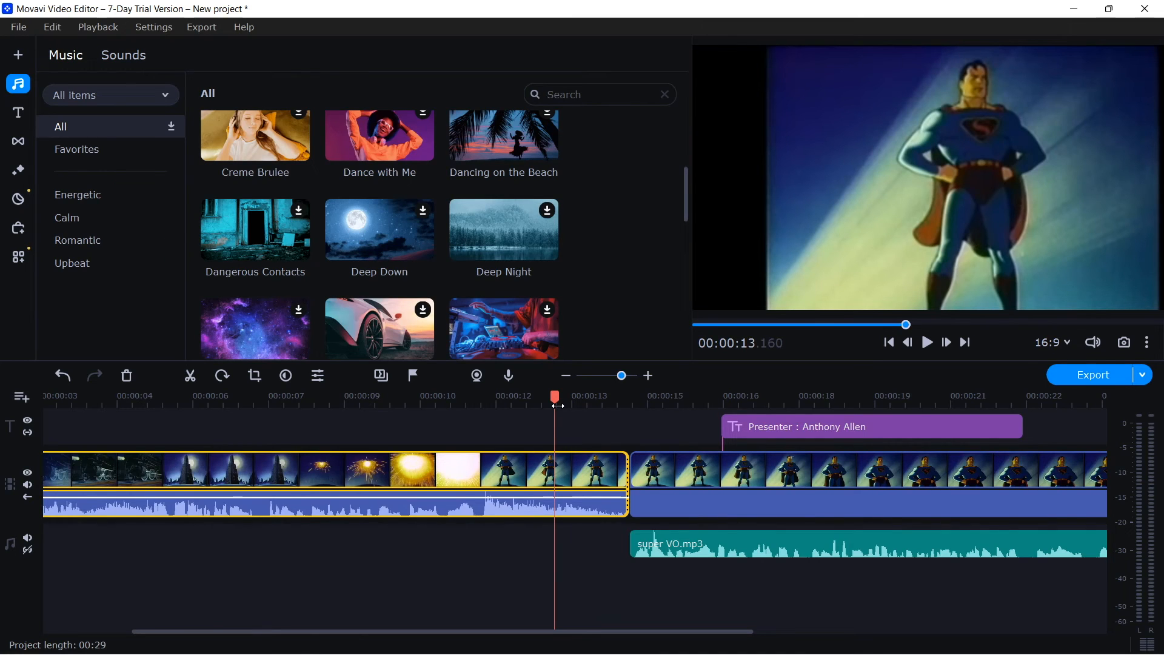
Move the playhead along the second video clip to the project's end, and return it to about 00:00:24
left_click_drag(557, 406, 1058, 423)
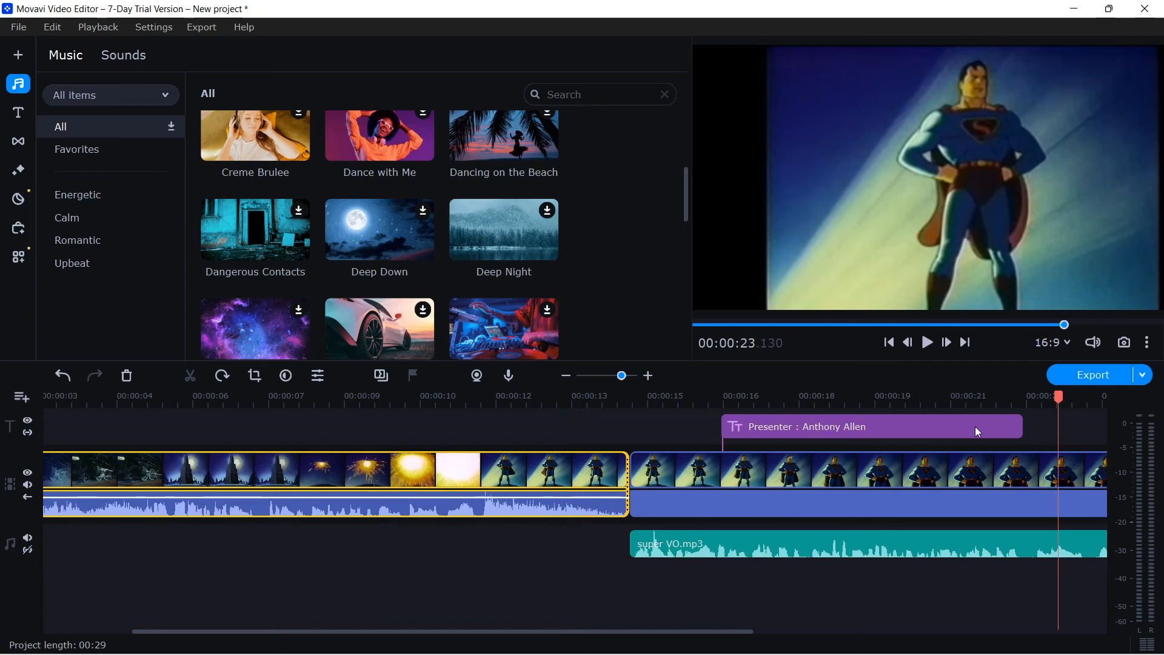
left_click_drag(510, 633, 789, 612)
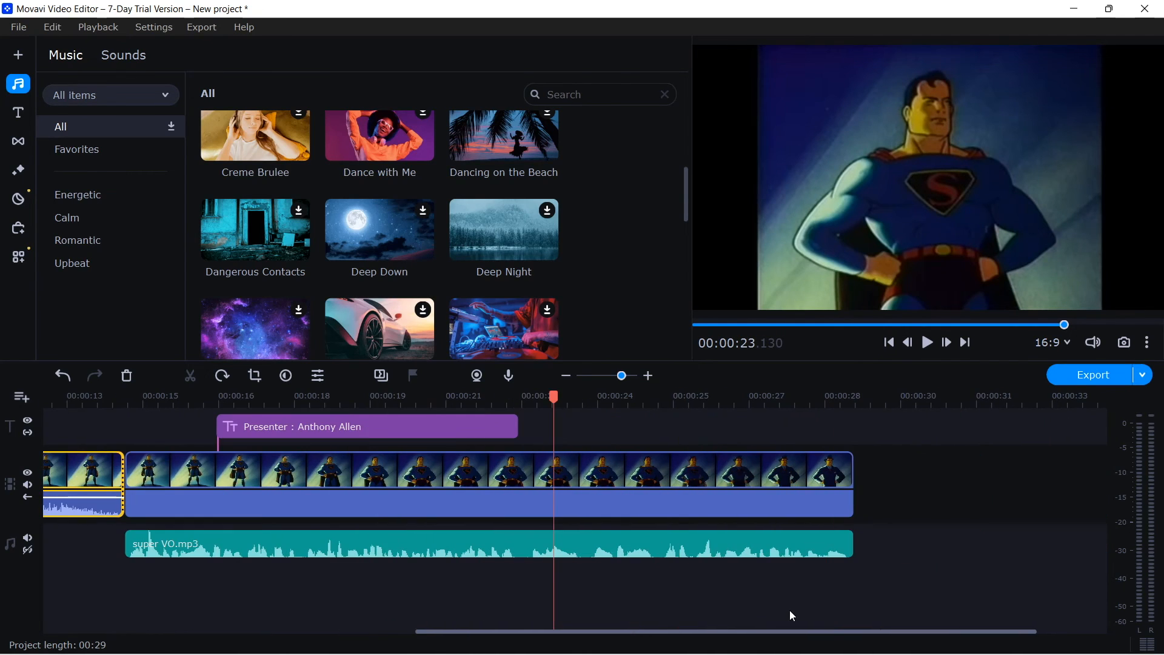
left_click(849, 408)
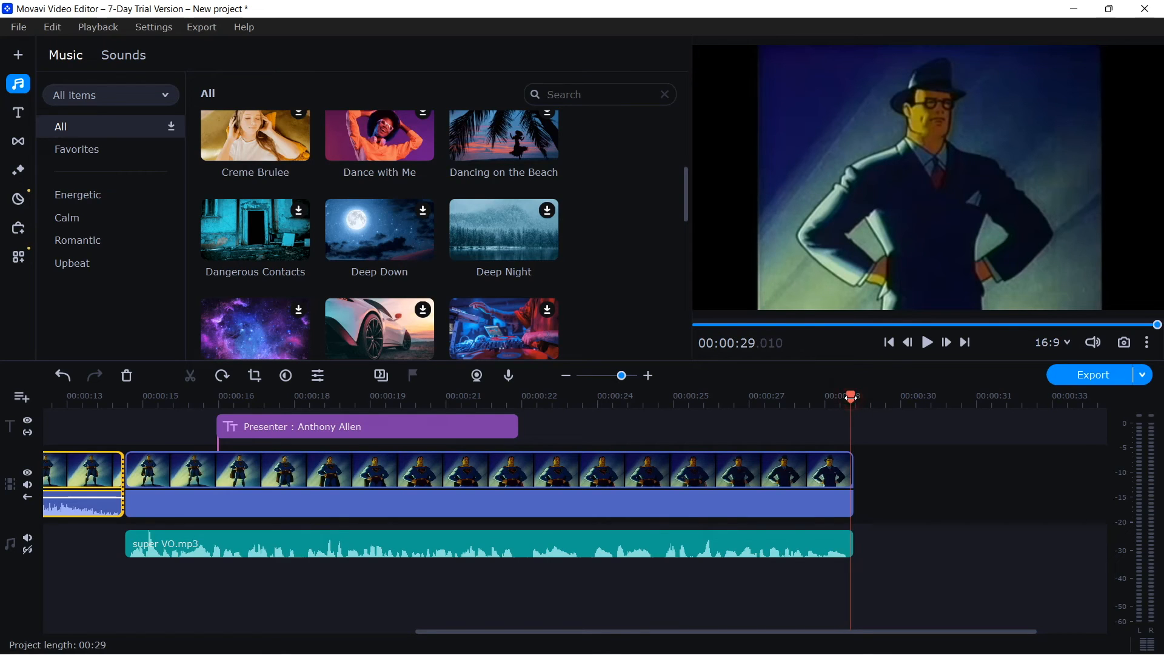
left_click_drag(851, 397, 856, 397)
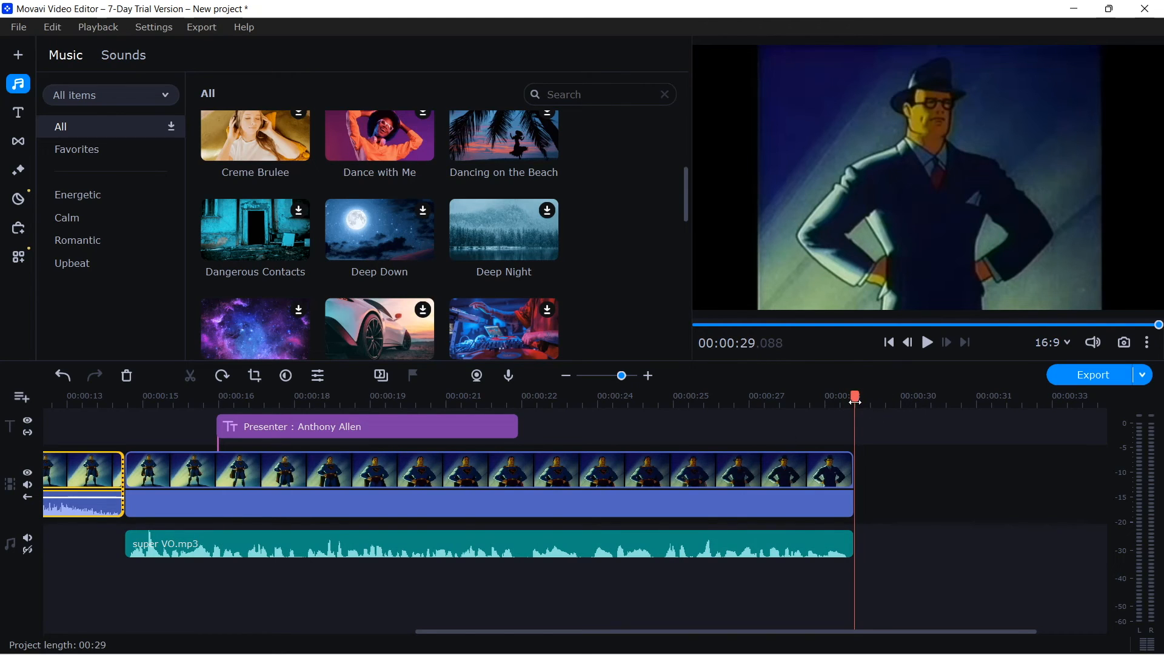
left_click_drag(854, 397, 797, 405)
left_click(600, 397)
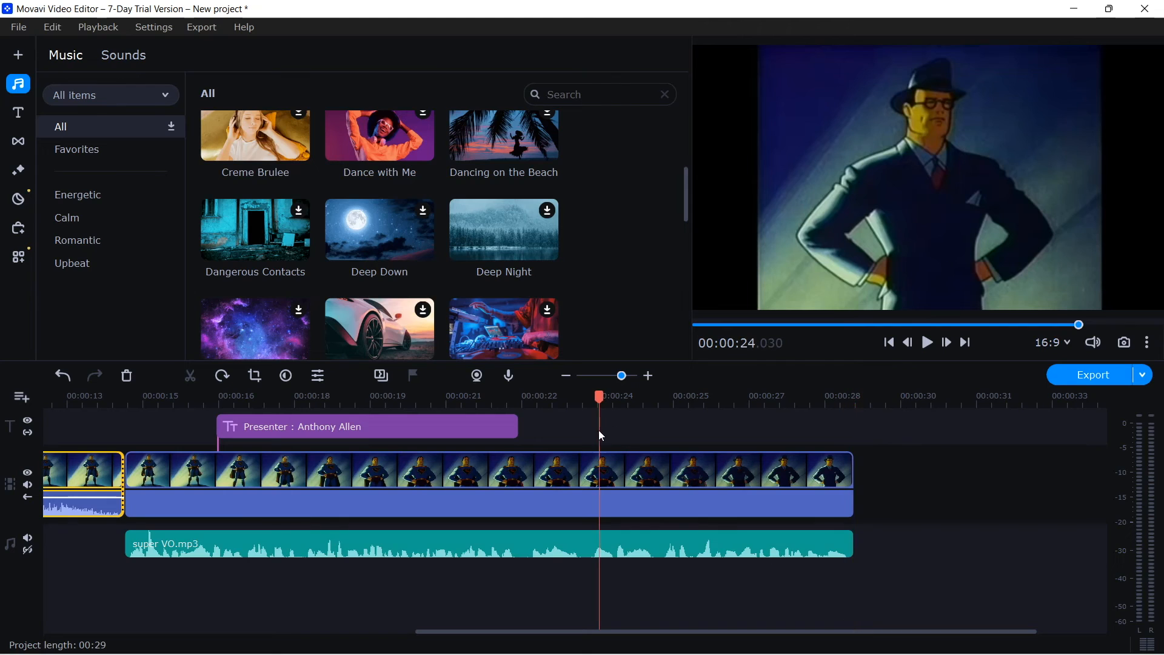
Move the playhead to the project's end, start the export in trial mode and set the save location to the Desktop folder
left_click_drag(782, 400, 865, 406)
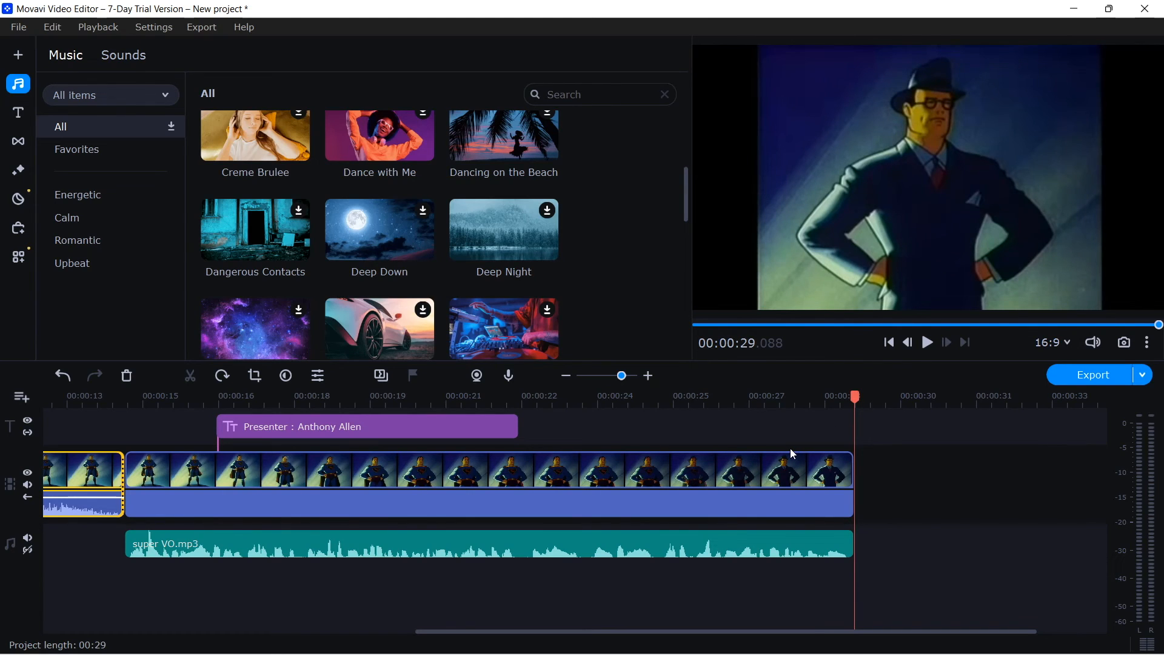
left_click(1108, 374)
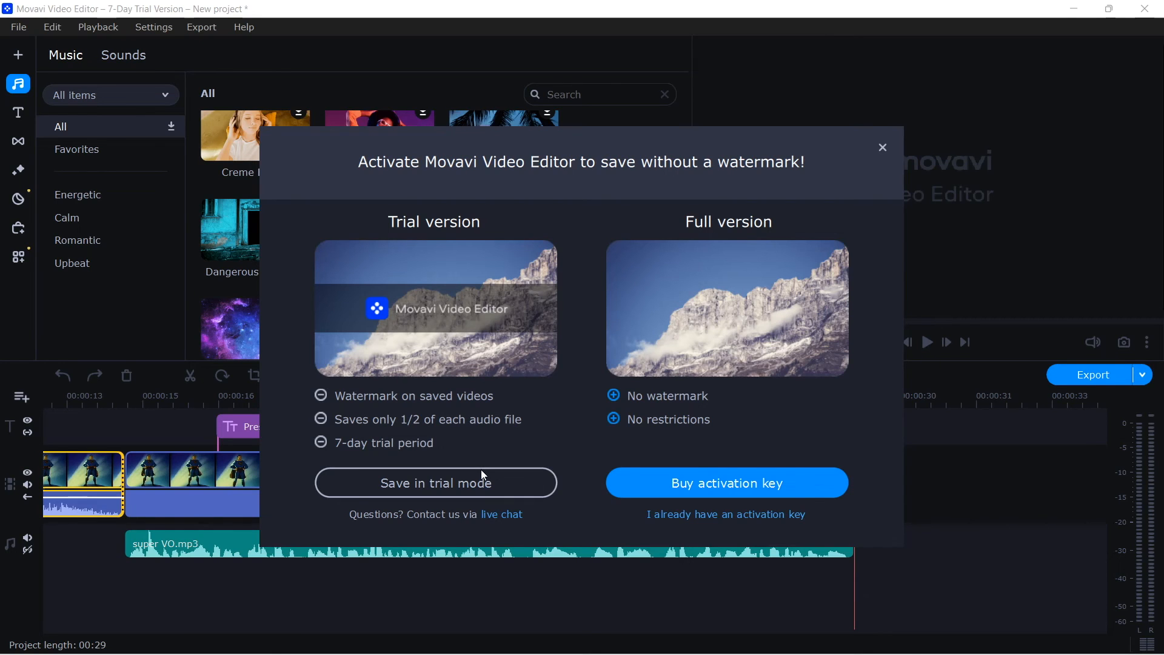
left_click(475, 485)
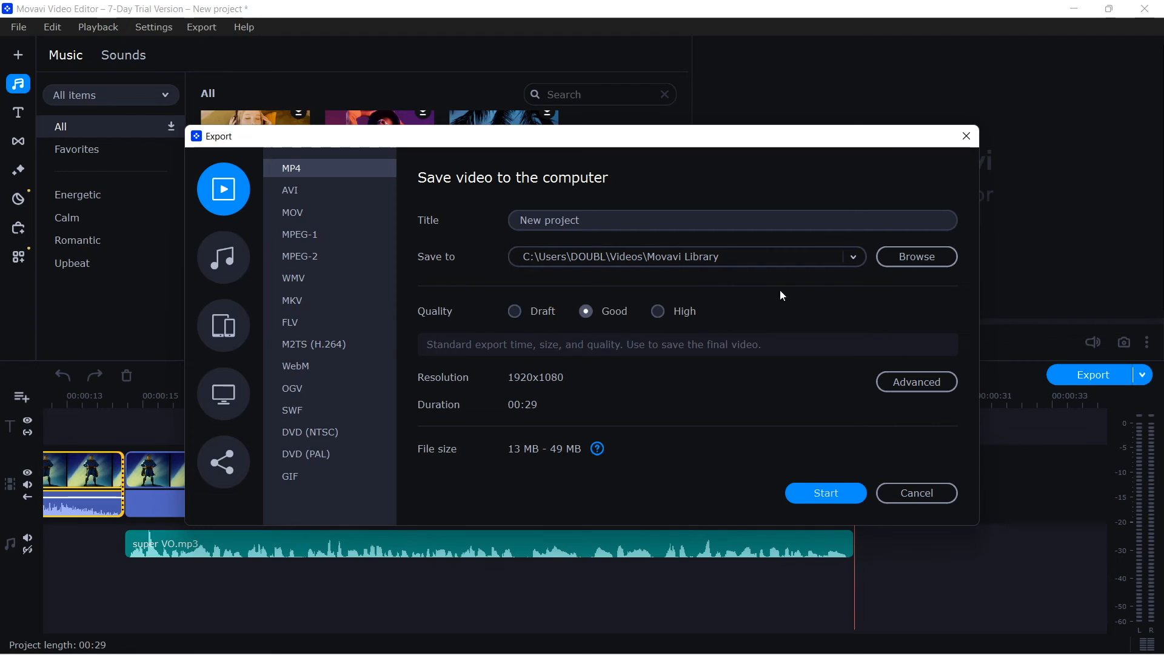
left_click(911, 257)
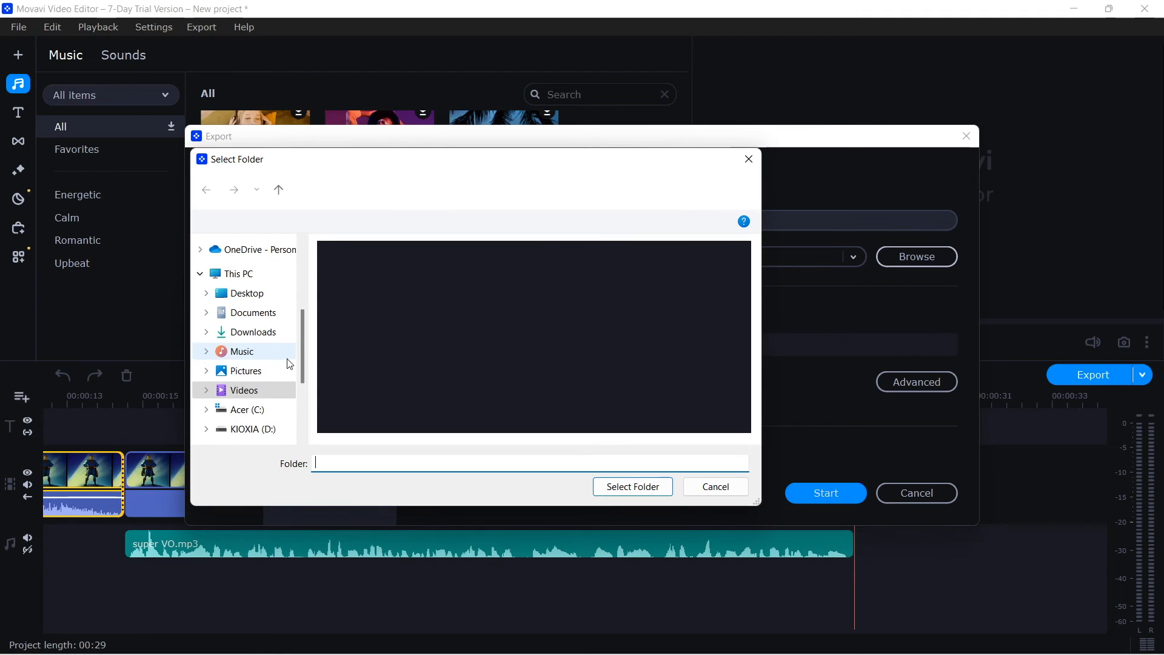
left_click(266, 292)
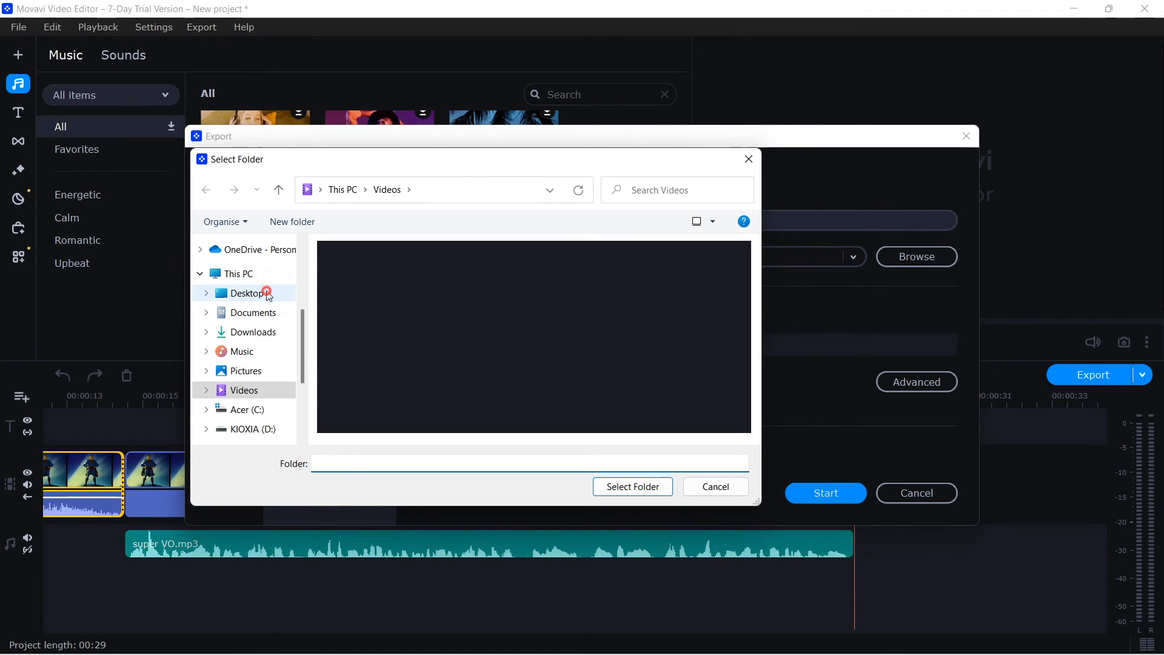
left_click(638, 487)
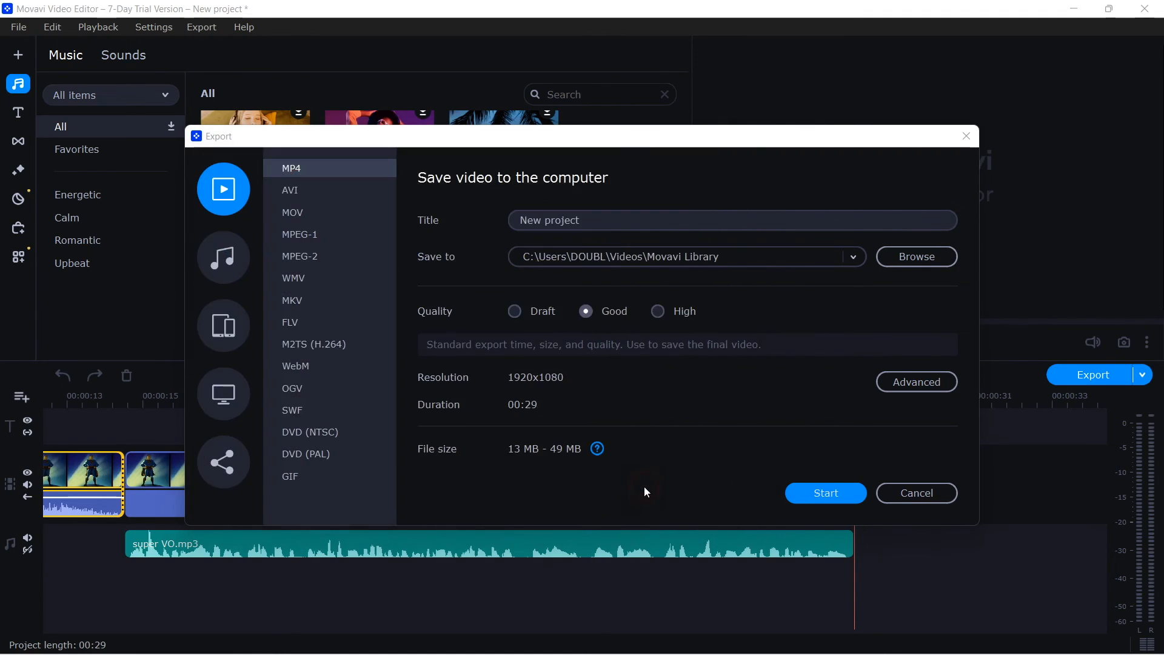
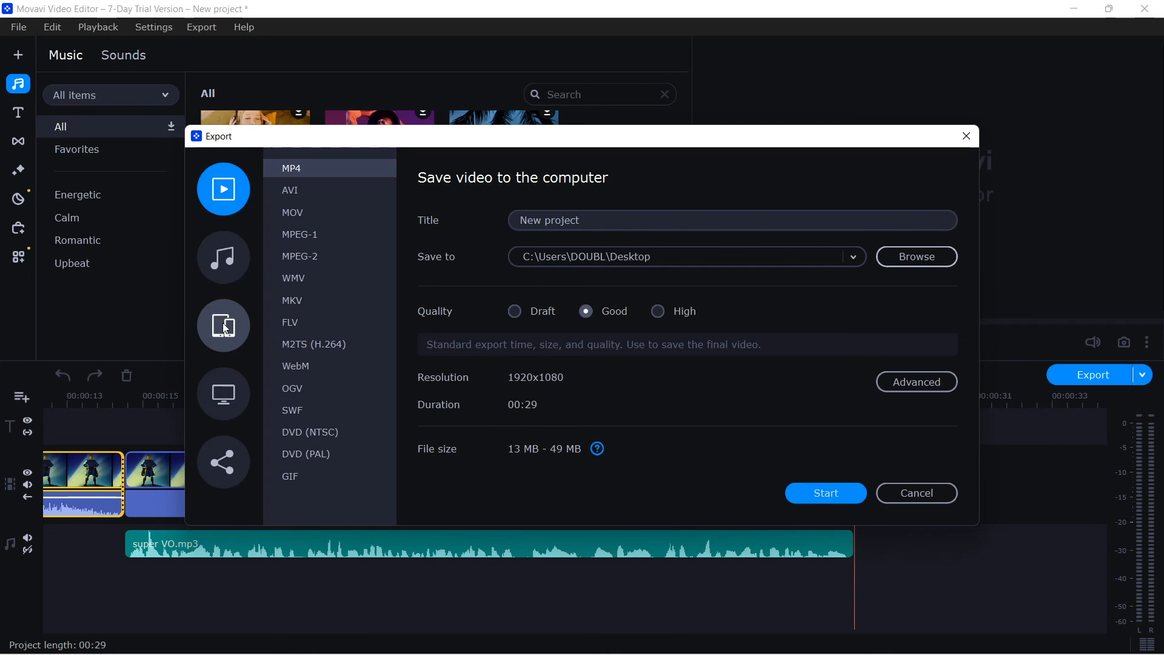
Look at the online upload options, return to saving the video to the computer and title the file "superman doc"
left_click(225, 461)
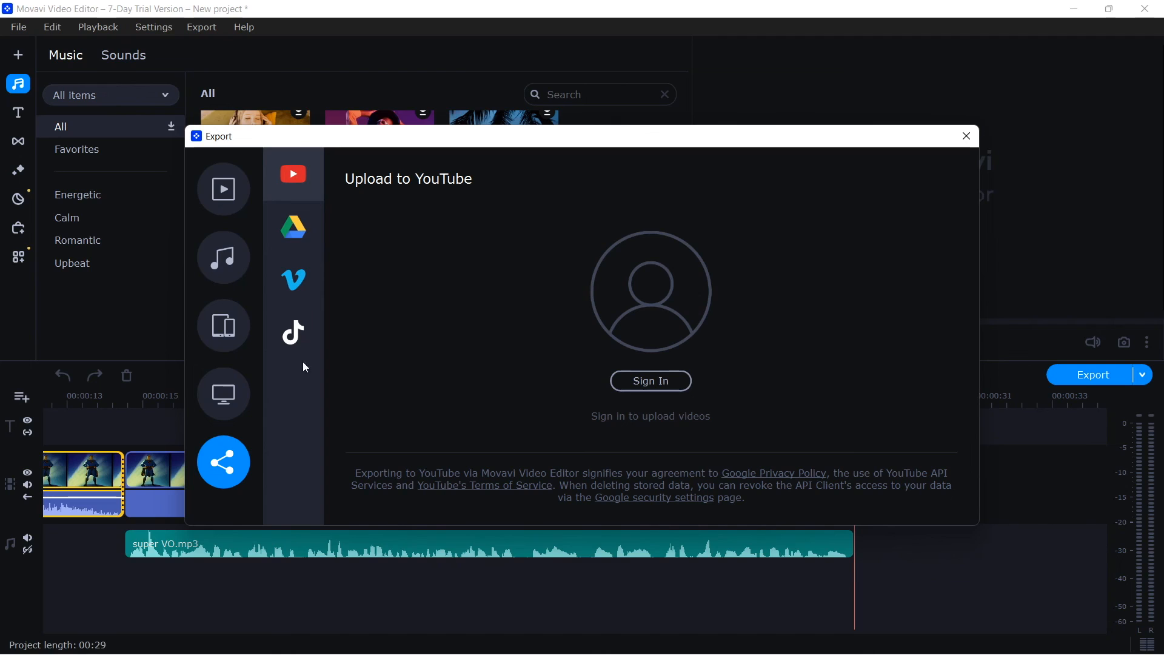
left_click(239, 210)
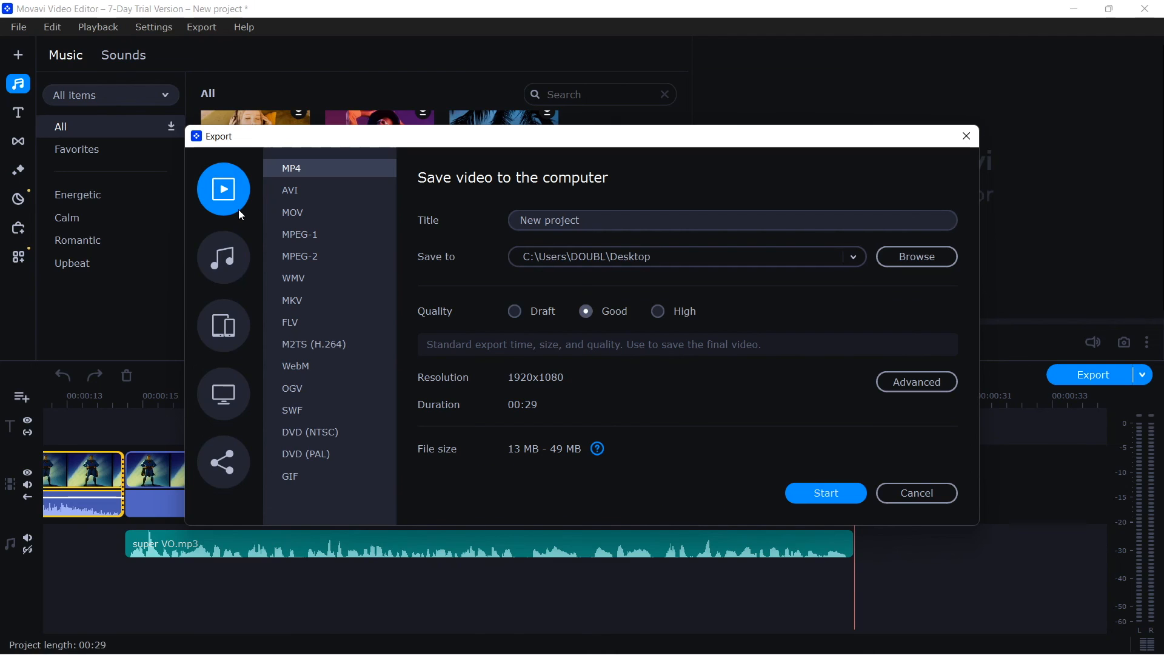
left_click_drag(613, 221, 458, 217)
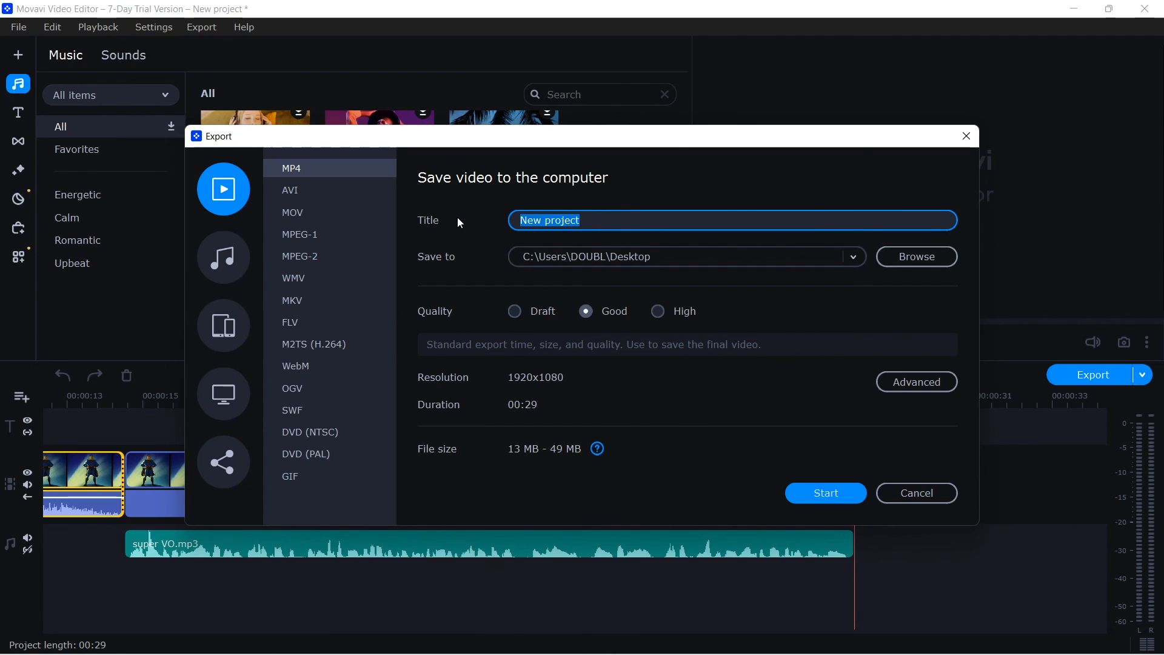
key("BackSpace")
type("sup")
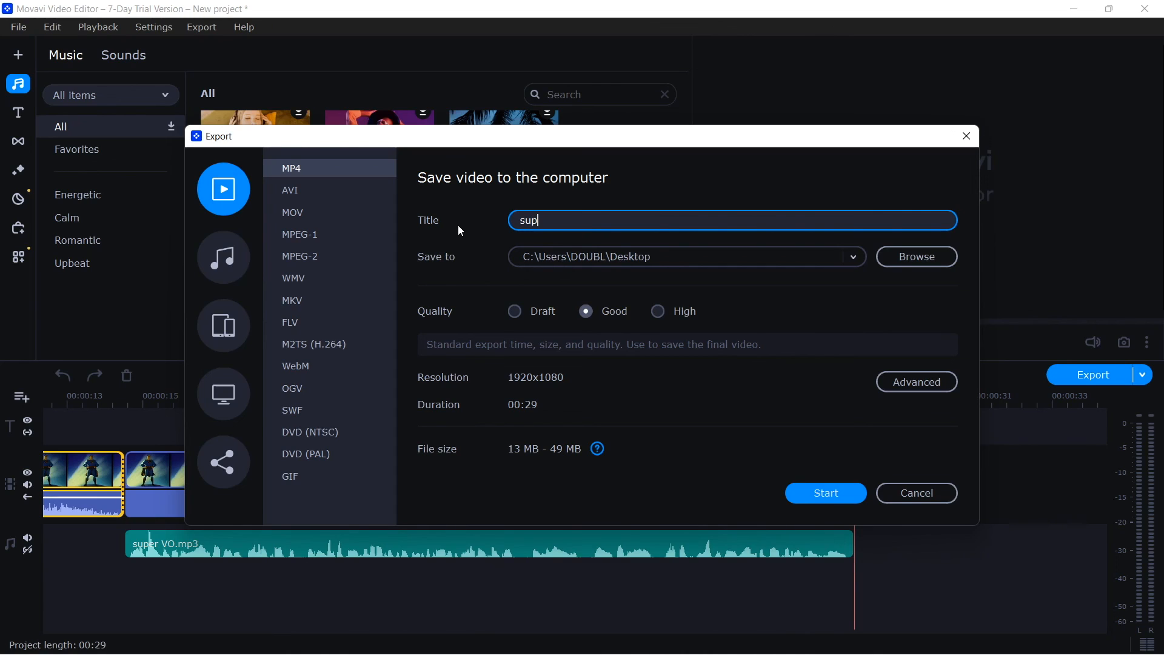
type("erman doc")
Export the video as MP4 and close the completion dialog with opening the output folder turned off
left_click(832, 494)
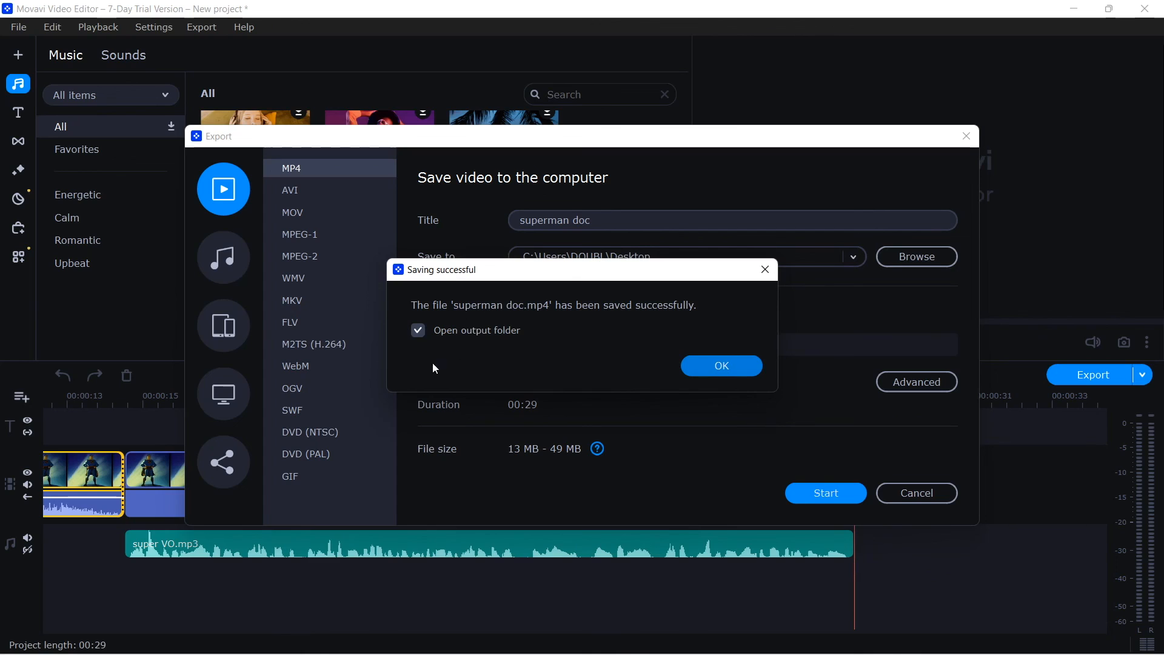
left_click(419, 331)
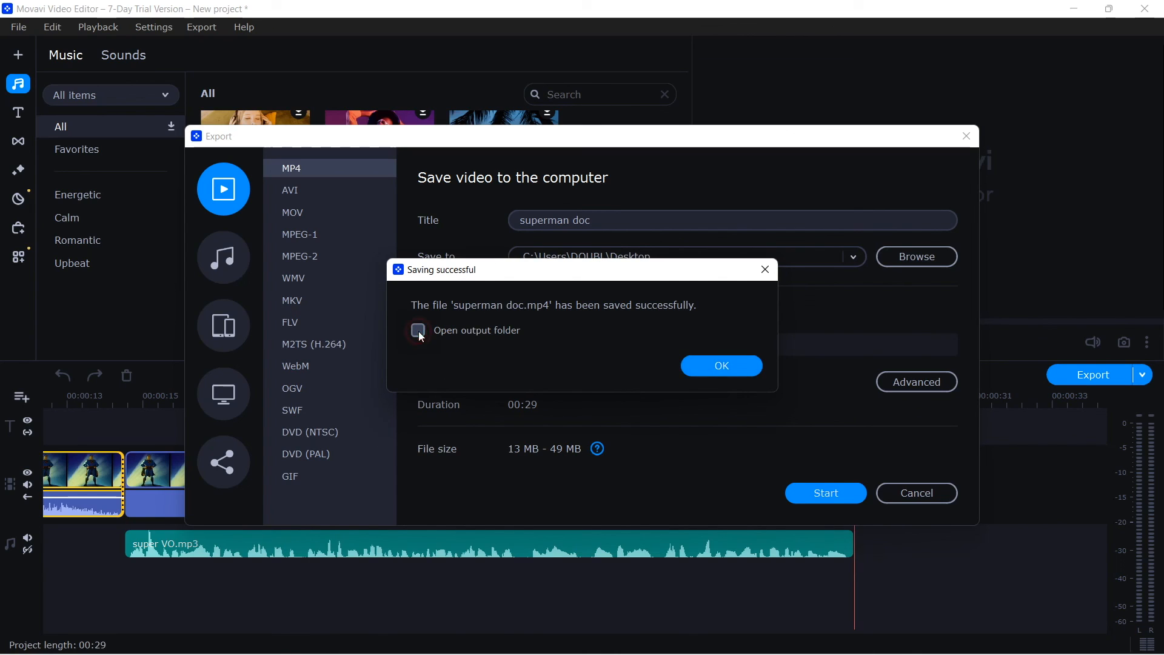
left_click(737, 364)
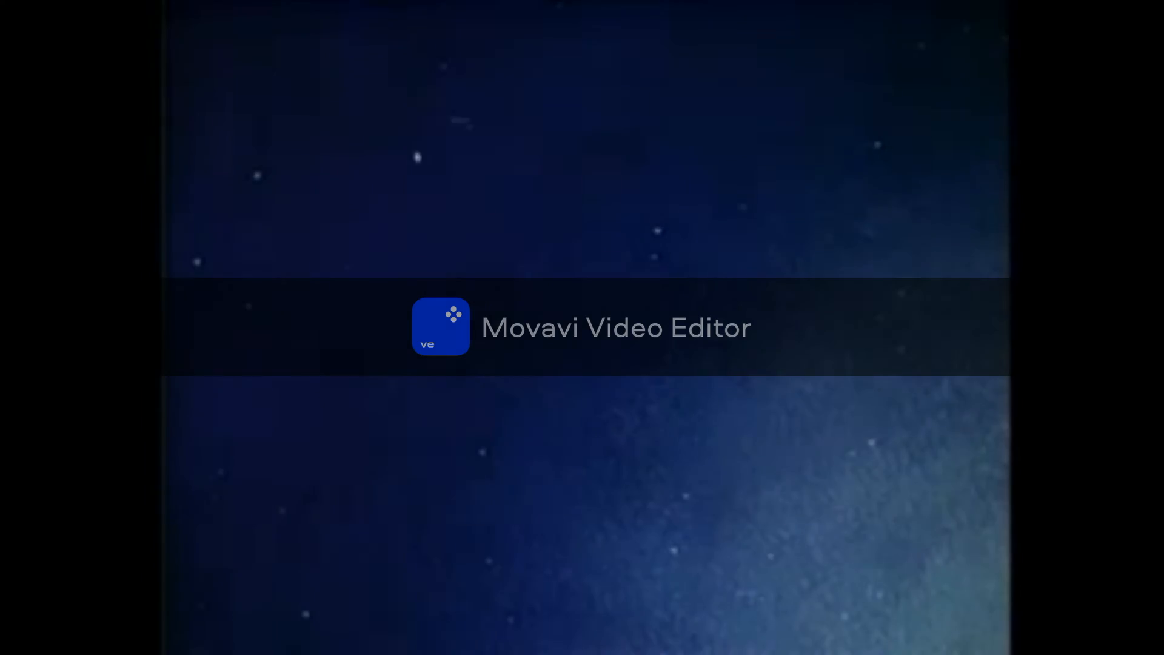